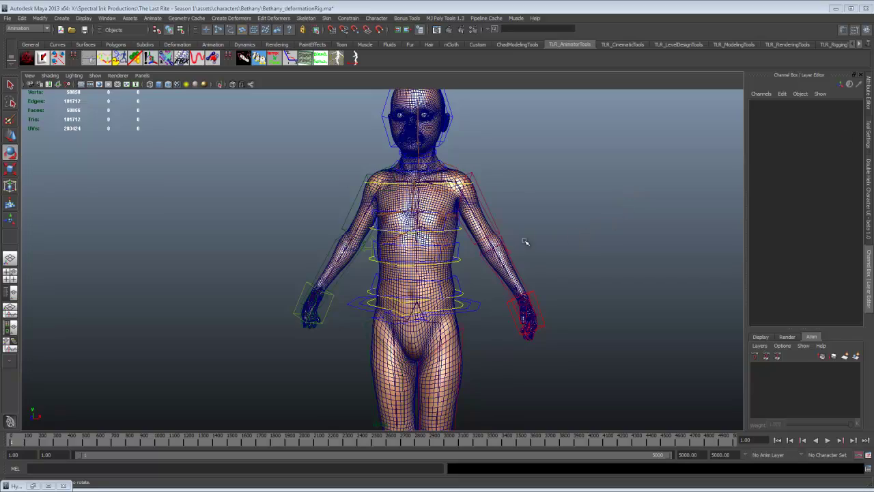
Rotate the character's left arm FK control to about 58.5 degrees in Rotate Y to test the mesh.
alt+right_drag(525, 243, 776, 253)
alt+middle_drag(645, 205, 575, 281)
alt+drag(591, 278, 515, 279)
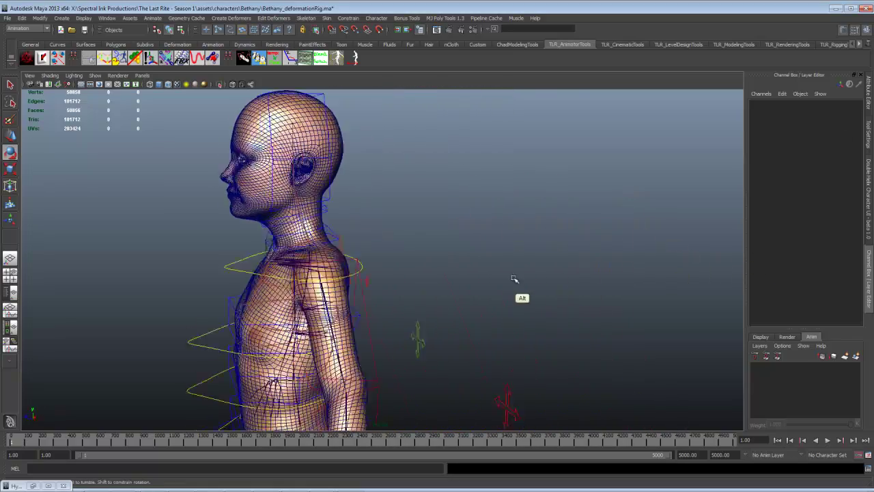
alt+middle_drag(536, 268, 608, 254)
alt+drag(609, 254, 532, 263)
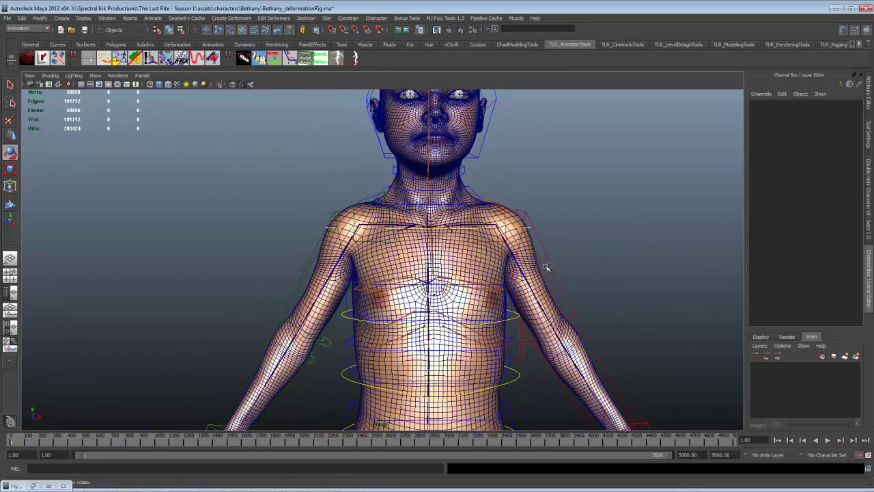
click(545, 266)
alt+right_drag(545, 266, 605, 273)
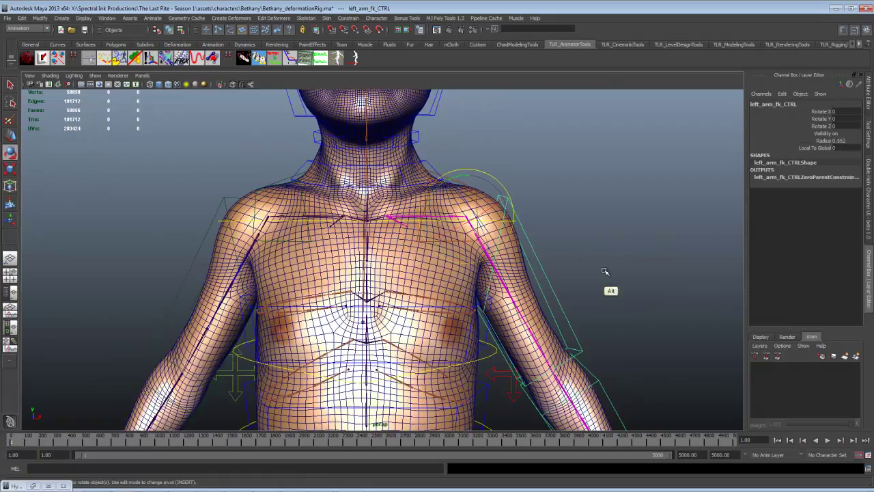
alt+drag(605, 273, 509, 240)
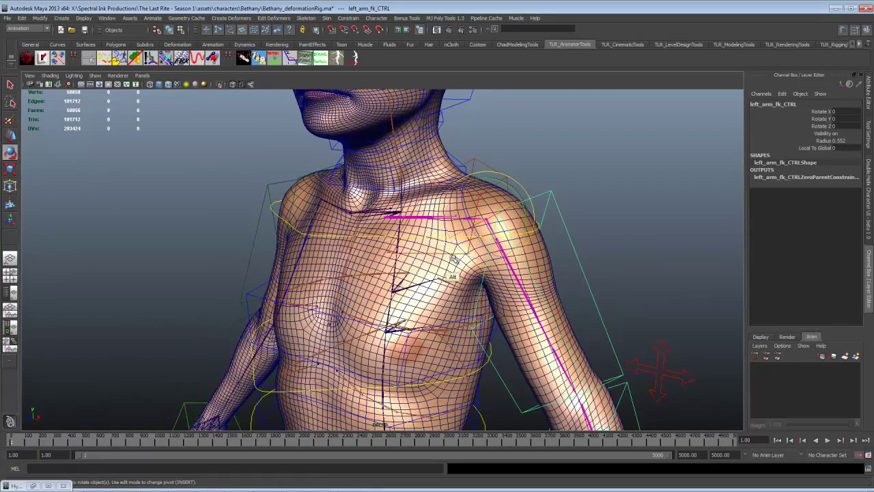
alt+drag(452, 273, 490, 229)
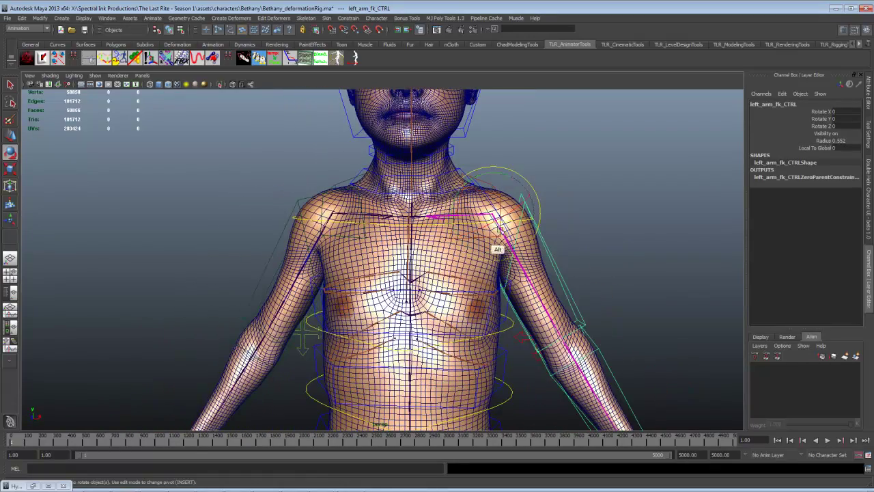
click(473, 276)
alt+drag(473, 276, 540, 267)
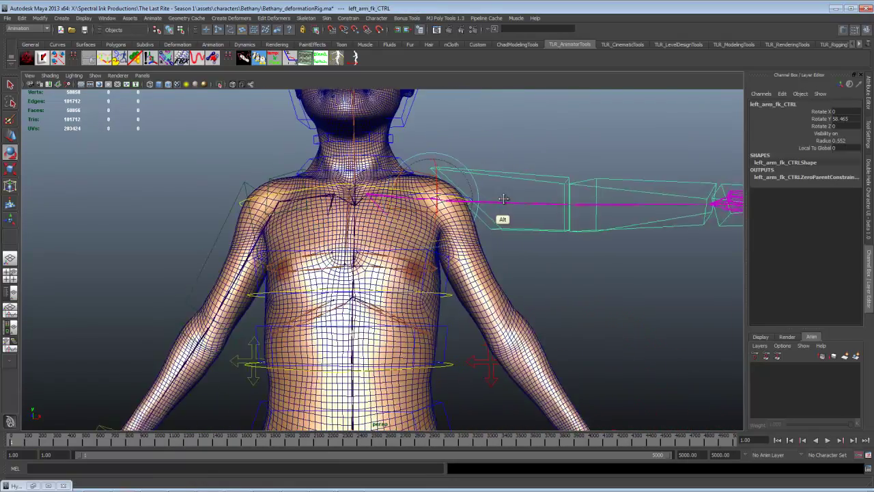
Reset the left arm FK control's Rotate Y to 0.
alt+drag(503, 199, 498, 245)
alt+right_drag(470, 225, 526, 211)
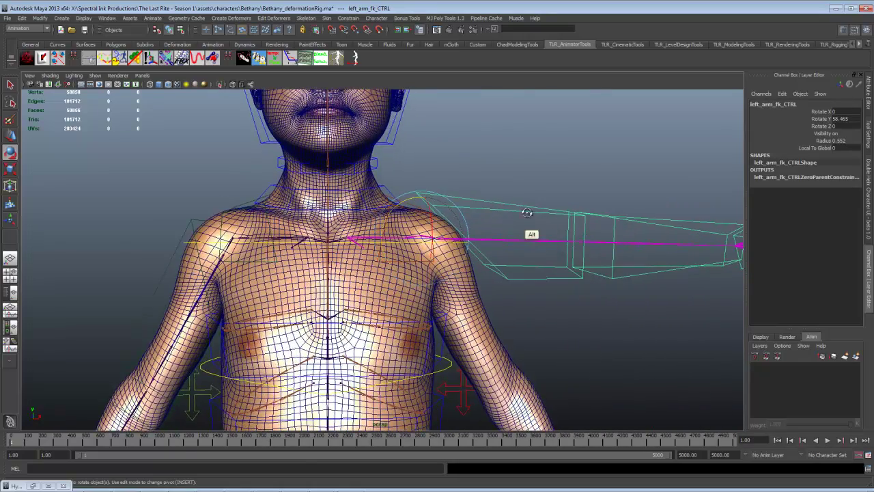
alt+drag(526, 211, 526, 263)
alt+right_drag(526, 264, 603, 259)
alt+drag(603, 260, 571, 244)
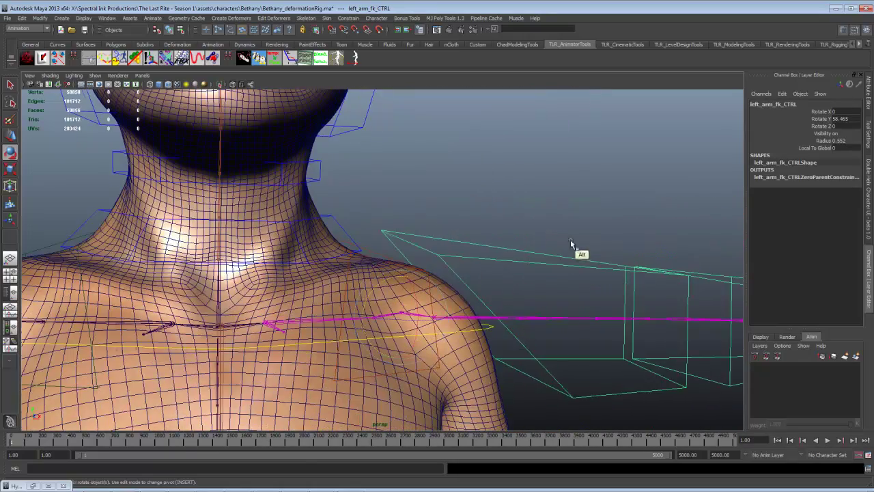
double_click(845, 119)
text(0)
key(Return)
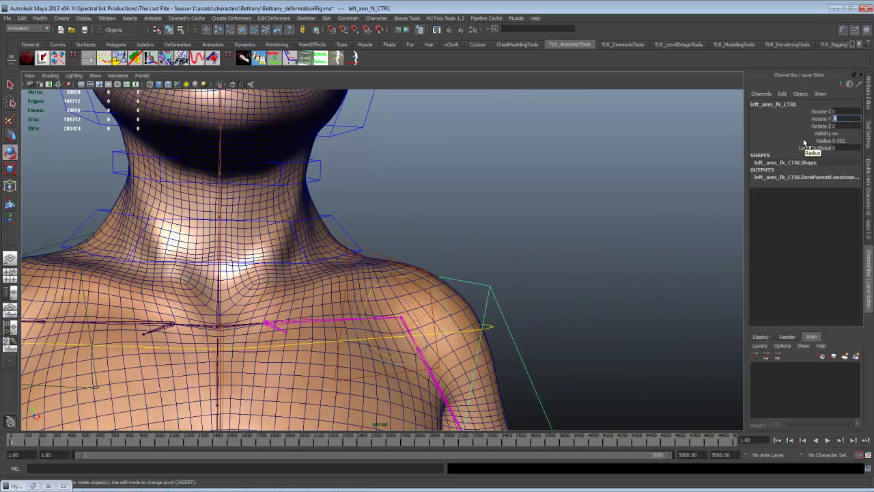
Select the character's body mesh together with the hips root joint of the skeleton.
alt+drag(553, 230, 489, 231)
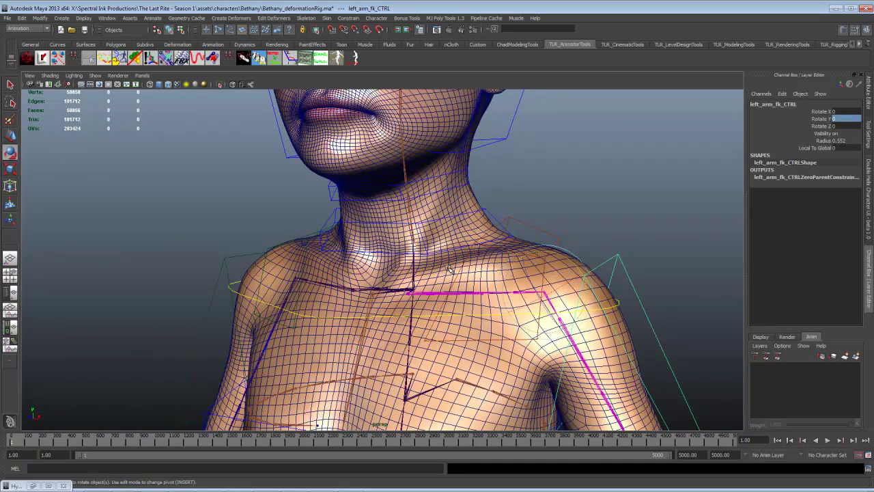
click(443, 245)
alt+drag(442, 244, 521, 253)
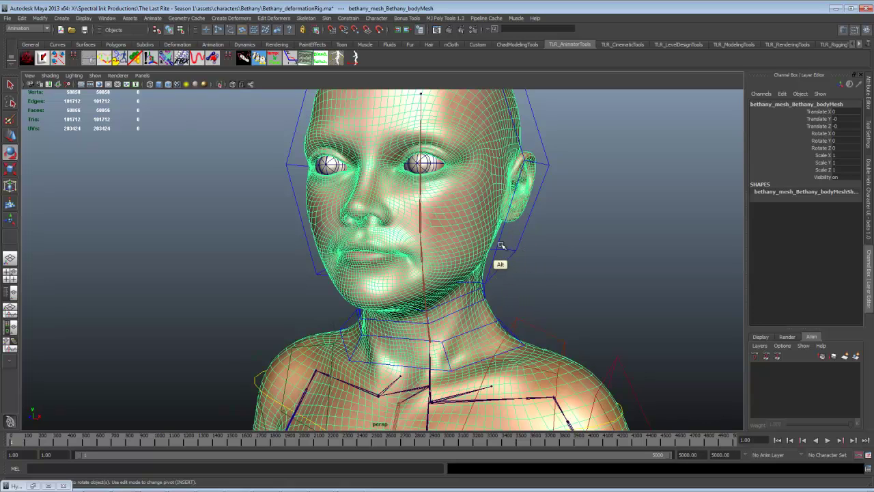
alt+middle_drag(484, 282, 340, 232)
click(341, 278)
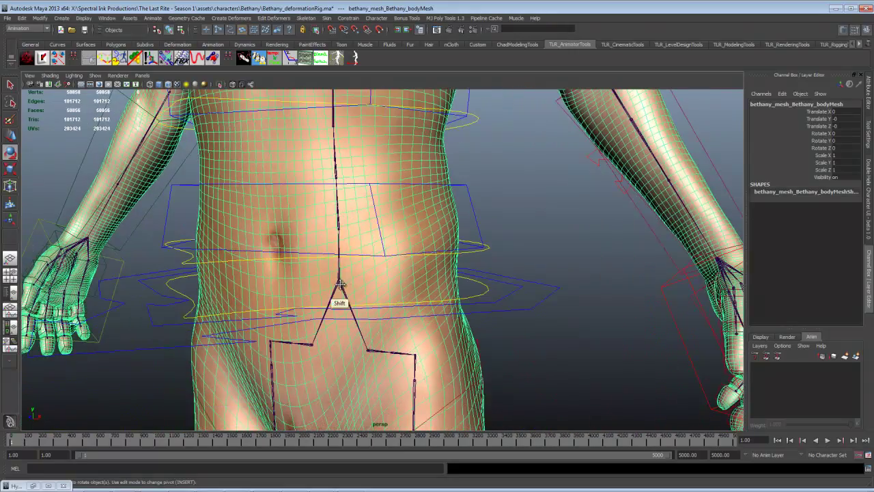
key(e)
alt+middle_drag(439, 174, 512, 464)
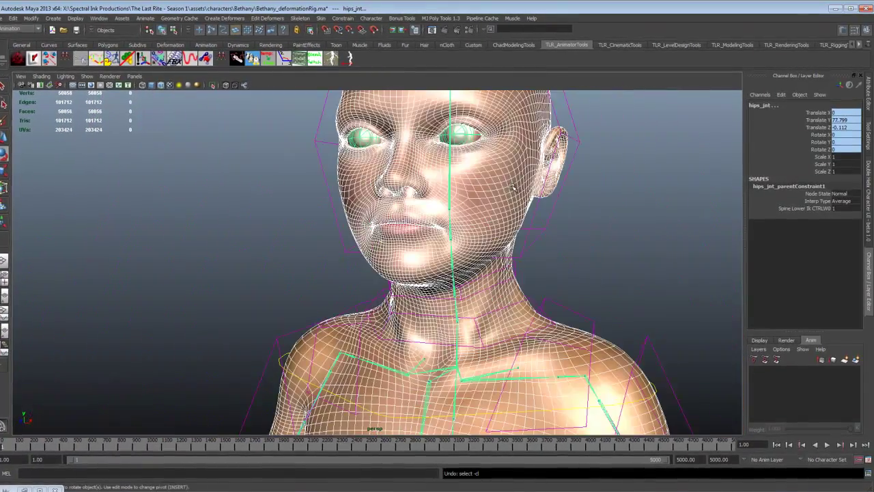
click(511, 193)
alt+middle_drag(543, 249, 450, 246)
shift+click(425, 370)
alt+drag(448, 245, 423, 247)
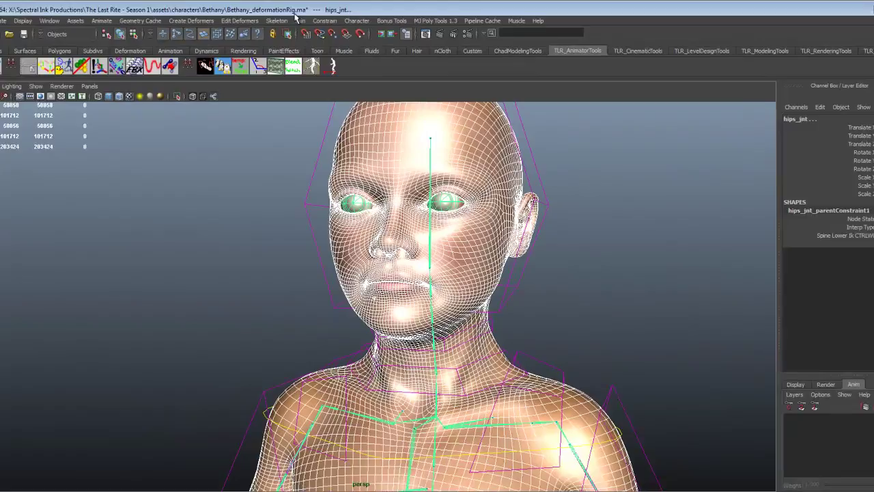
Open the Smooth Bind options and set the skin to bind to the joint hierarchy.
click(320, 18)
mouse_move(123, 82)
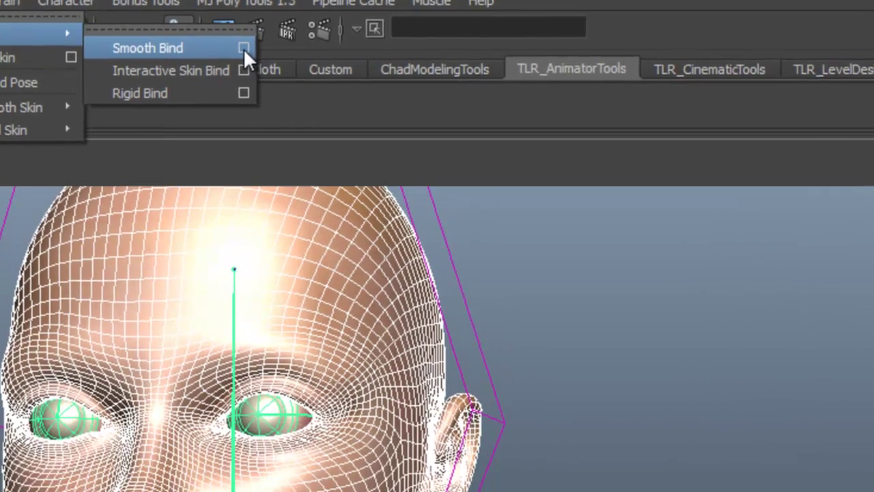
click(373, 97)
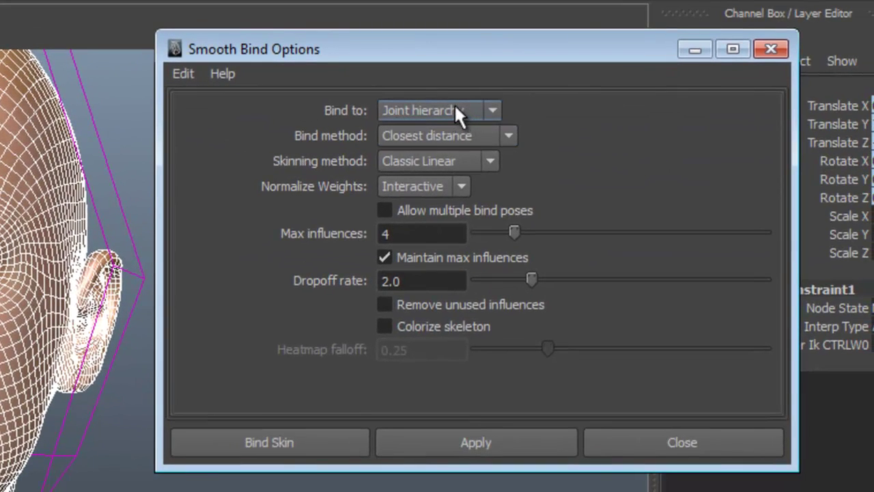
click(456, 111)
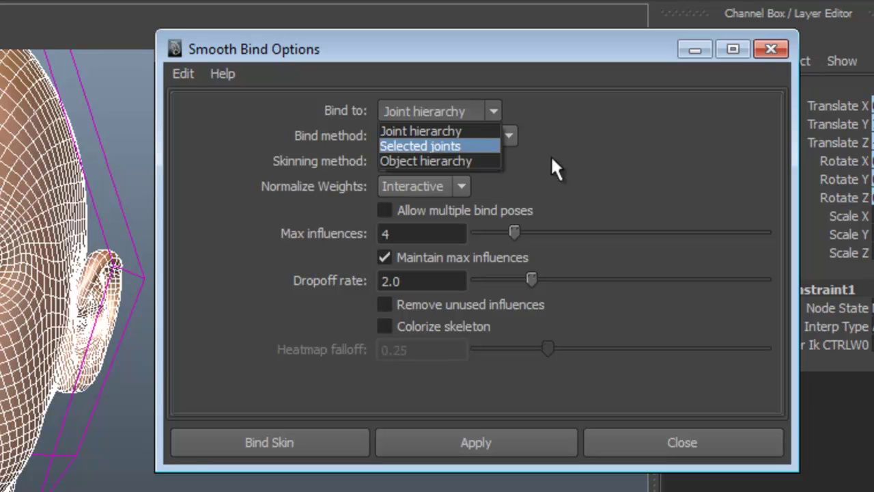
click(461, 130)
alt+drag(119, 407, 1, 471)
alt+middle_drag(1, 410, 30, 408)
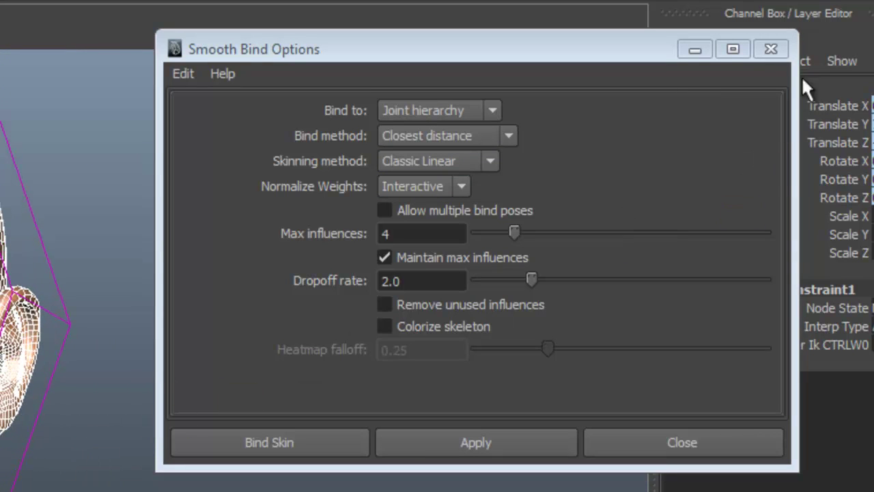
Set the smooth bind's bind method to Heat Map after going through the Closest distance and Closest in hierarchy alternatives.
click(505, 136)
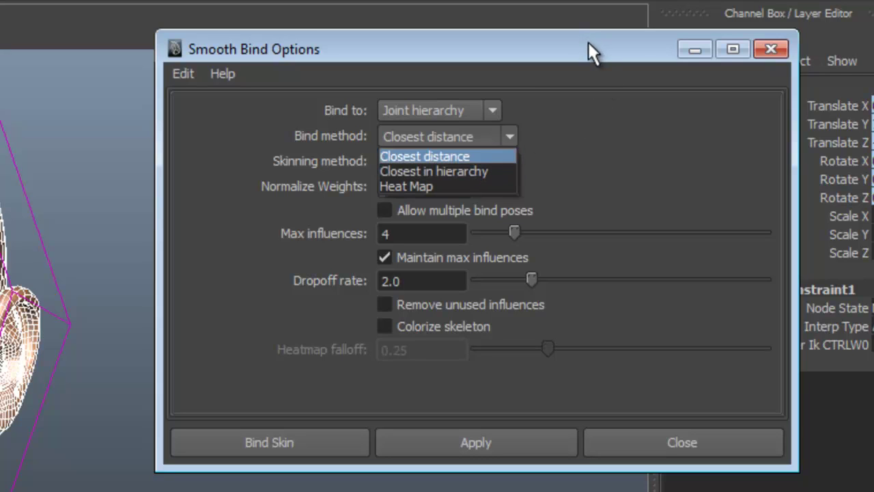
click(543, 71)
drag(551, 49, 516, 84)
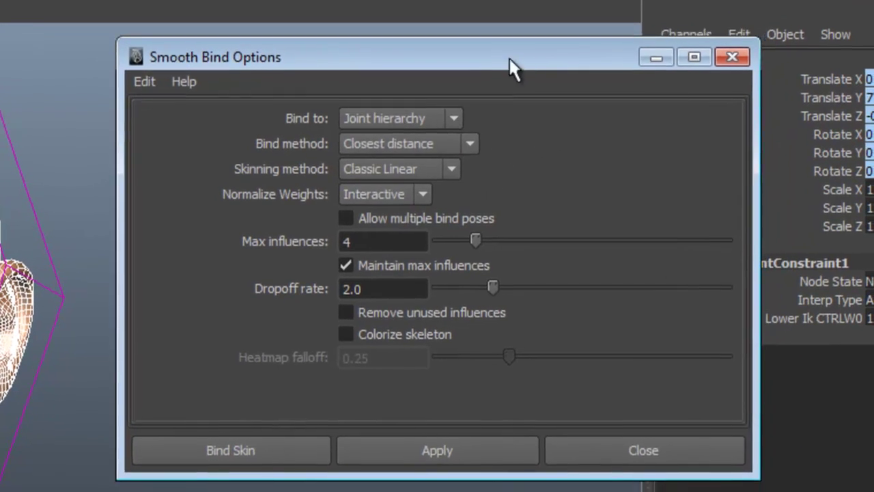
click(464, 128)
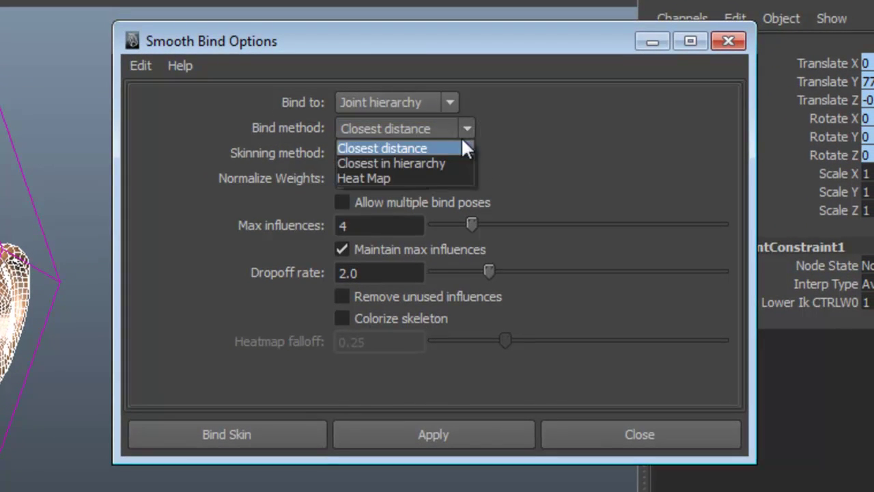
click(424, 177)
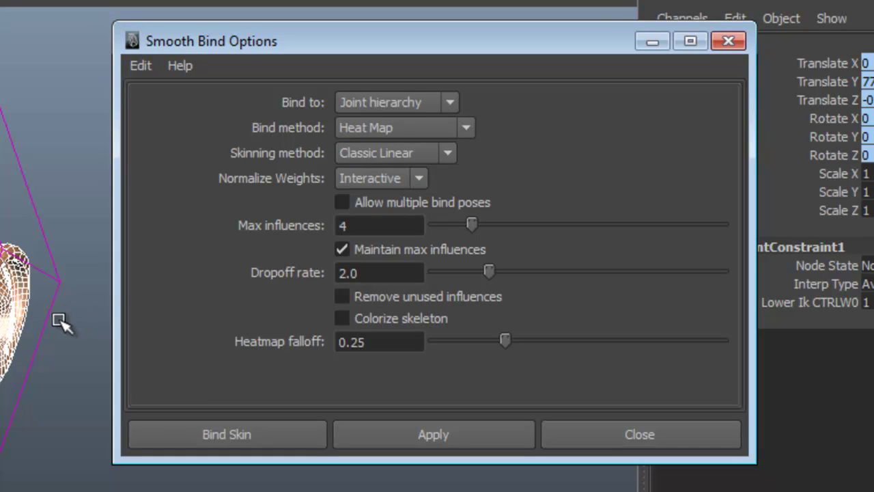
alt+drag(51, 336, 3, 368)
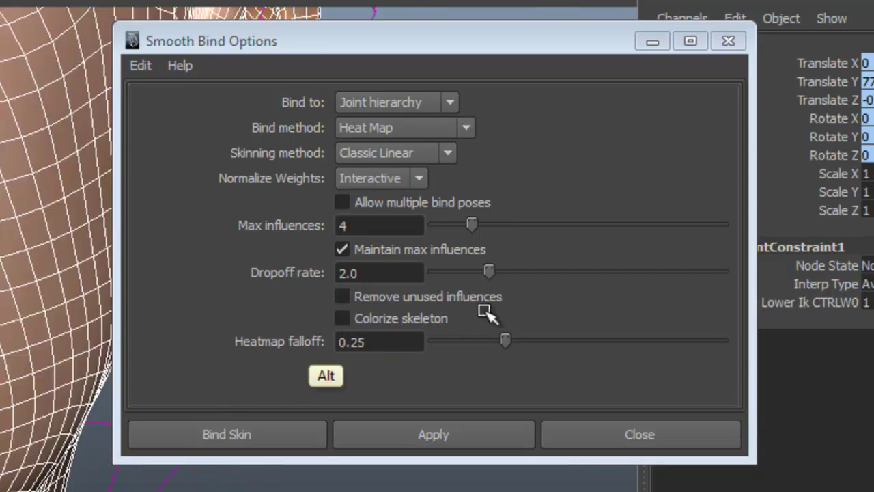
alt+right_drag(484, 311, 41, 347)
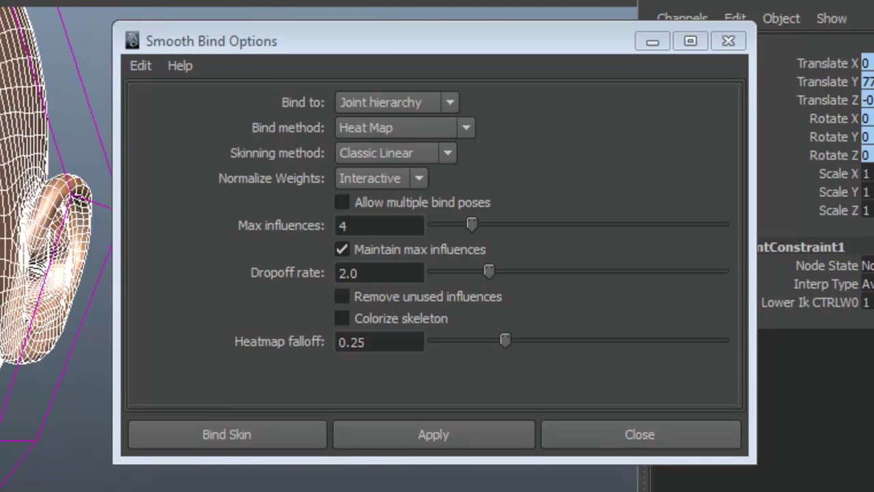
alt+drag(75, 260, 47, 294)
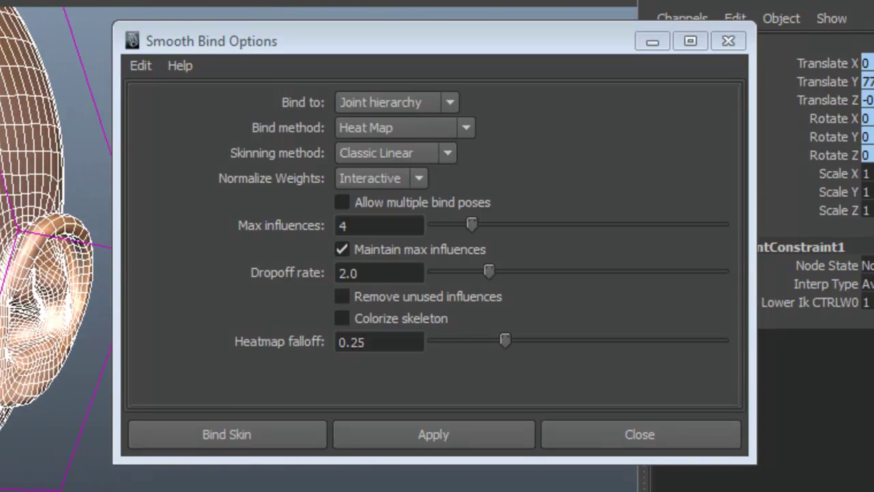
click(479, 129)
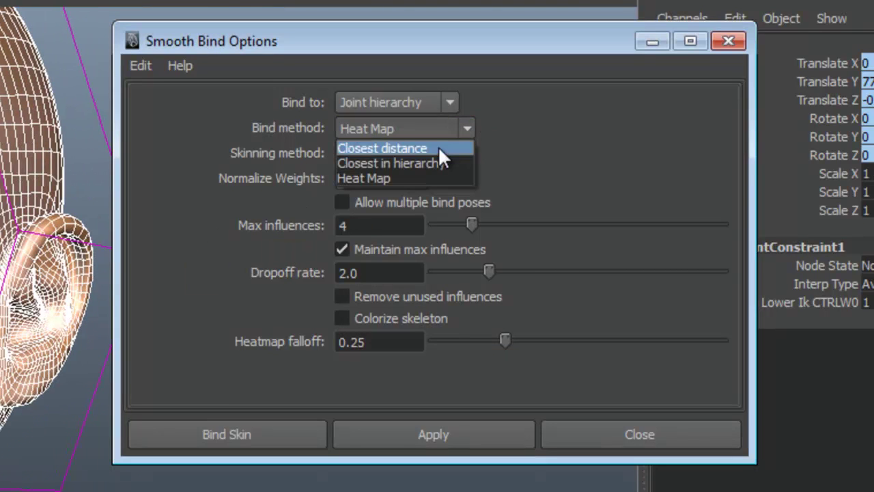
click(412, 180)
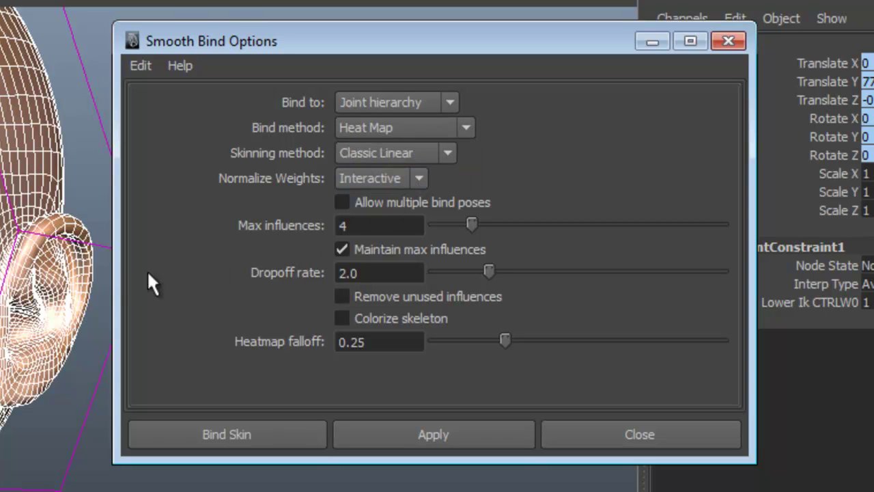
Review the available skinning methods and set weight normalization to Interactive.
alt+middle_drag(4, 384, 0, 431)
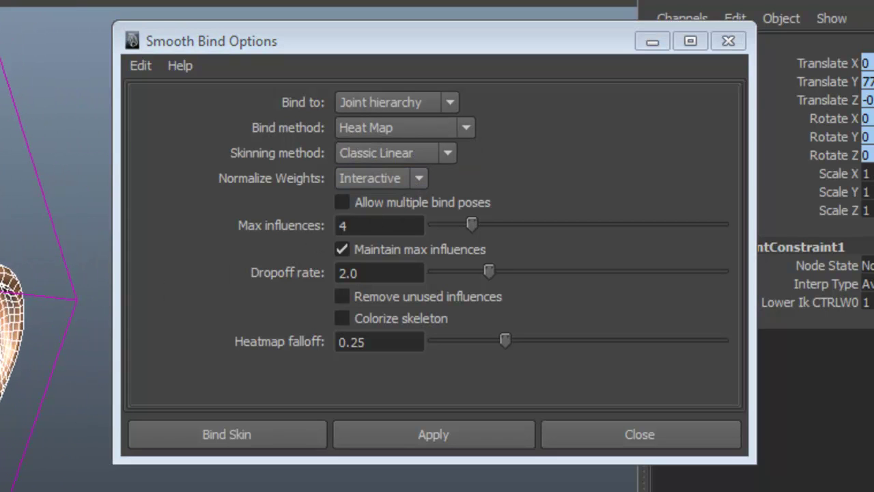
alt+drag(1, 383, 2, 415)
drag(439, 34, 433, 61)
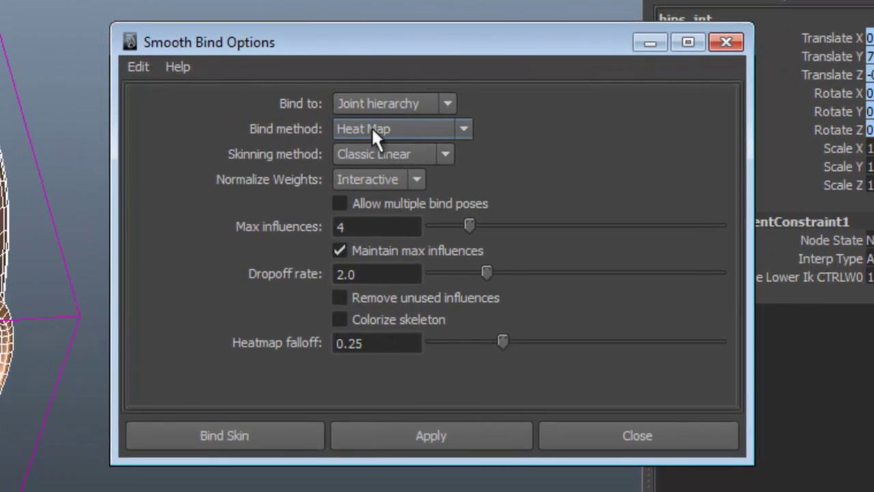
click(445, 154)
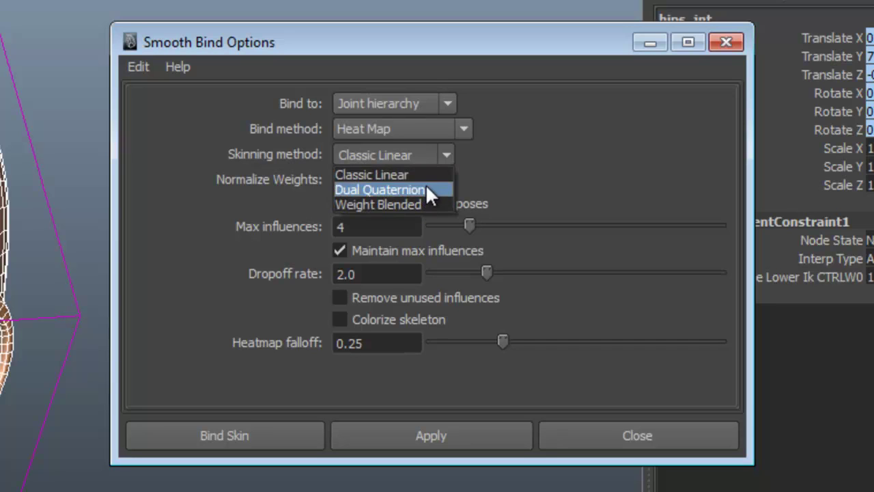
click(582, 135)
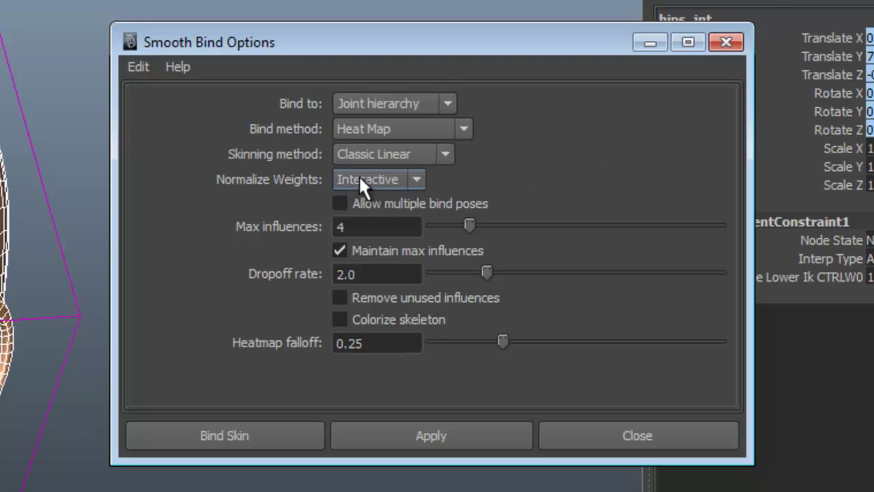
click(413, 179)
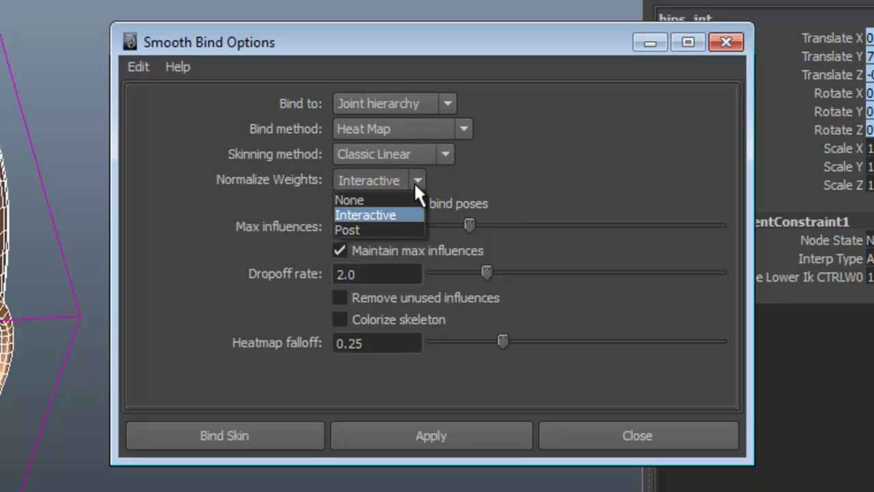
click(396, 216)
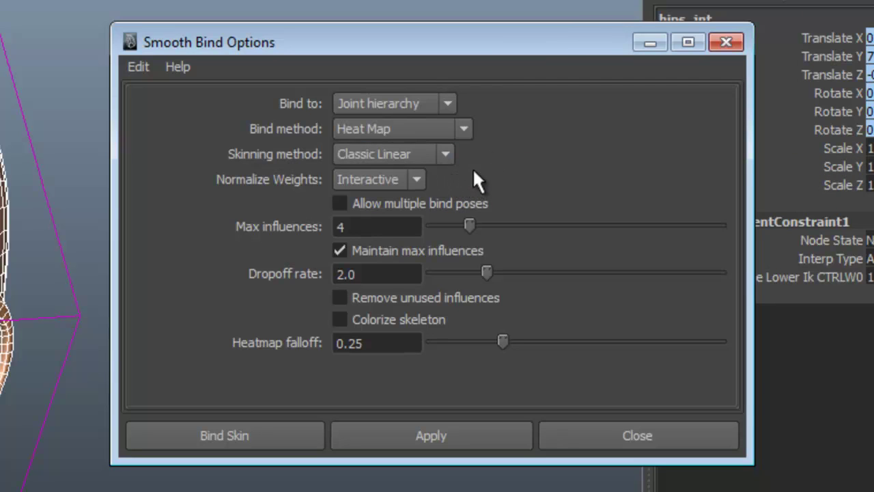
Reset the Smooth Bind options to their default settings.
click(414, 179)
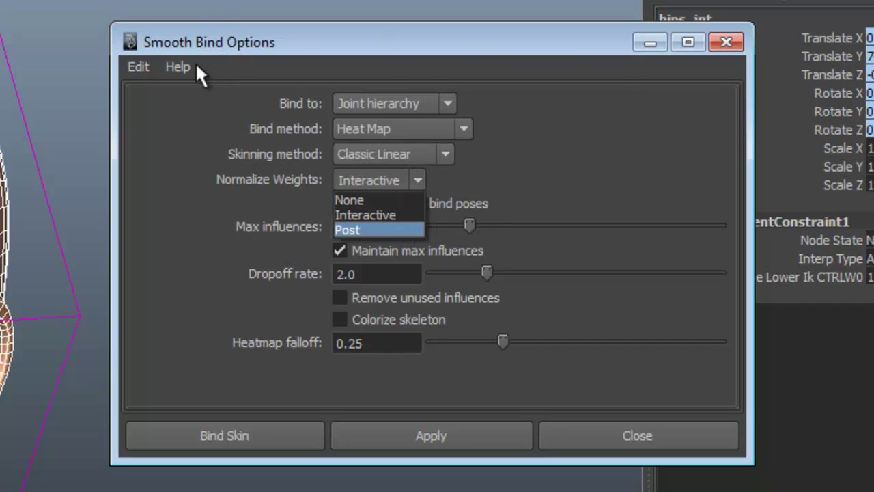
click(139, 66)
click(179, 109)
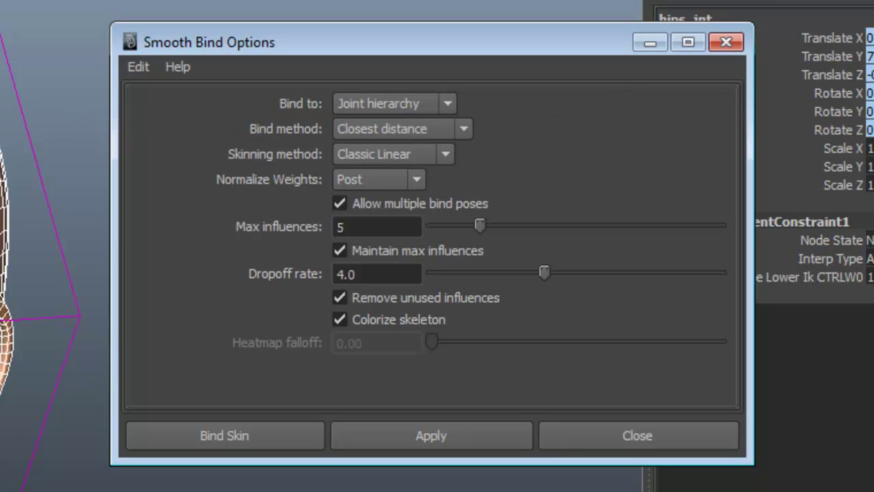
Set weight normalization to Interactive and turn off Allow multiple bind poses in the Smooth Bind options.
click(417, 179)
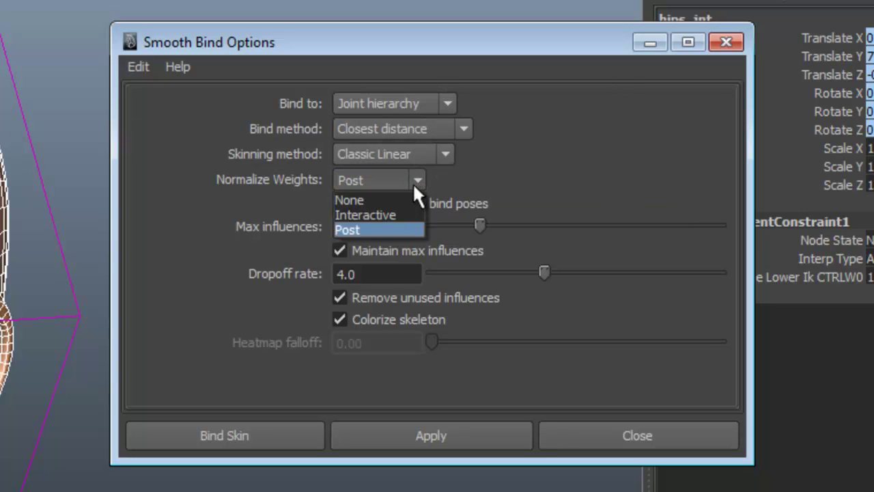
click(550, 167)
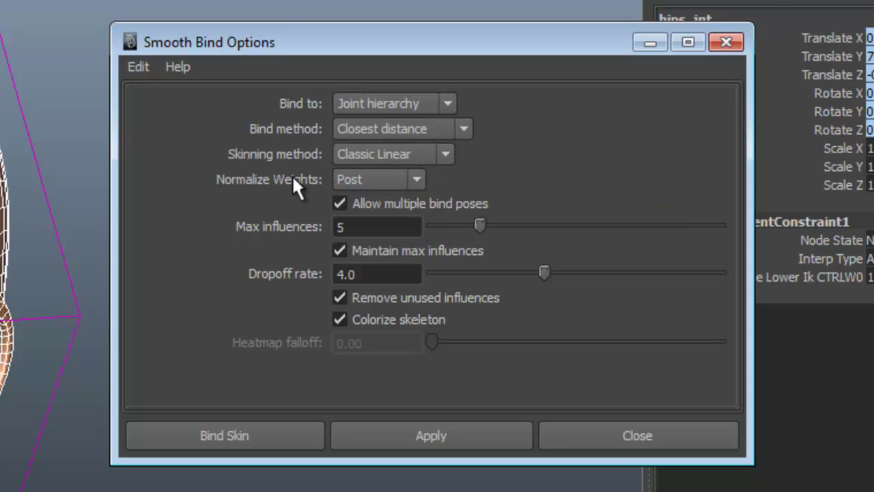
click(407, 180)
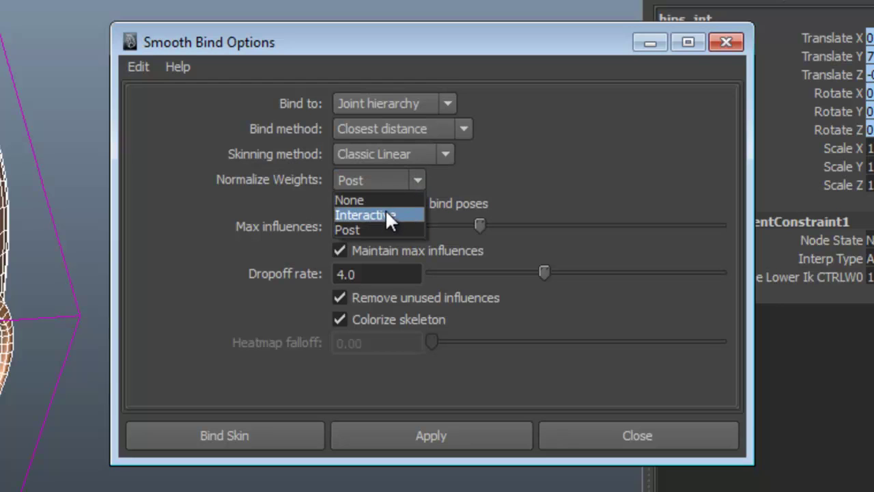
click(387, 212)
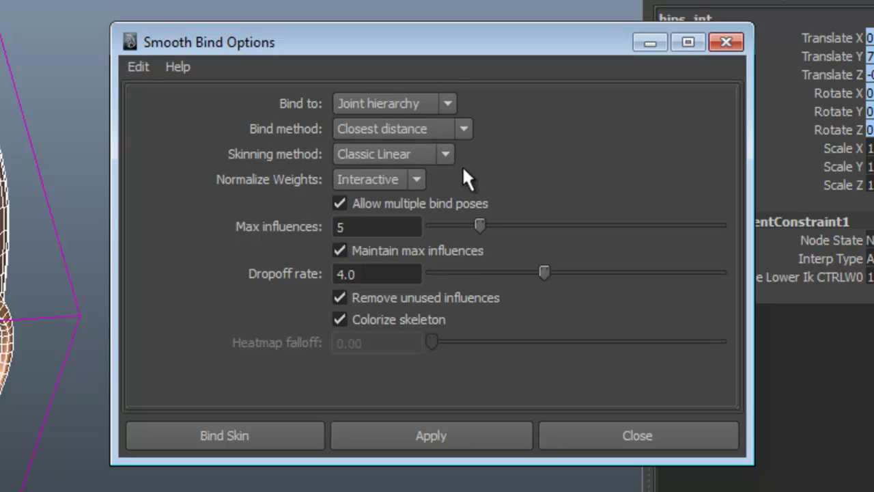
click(340, 204)
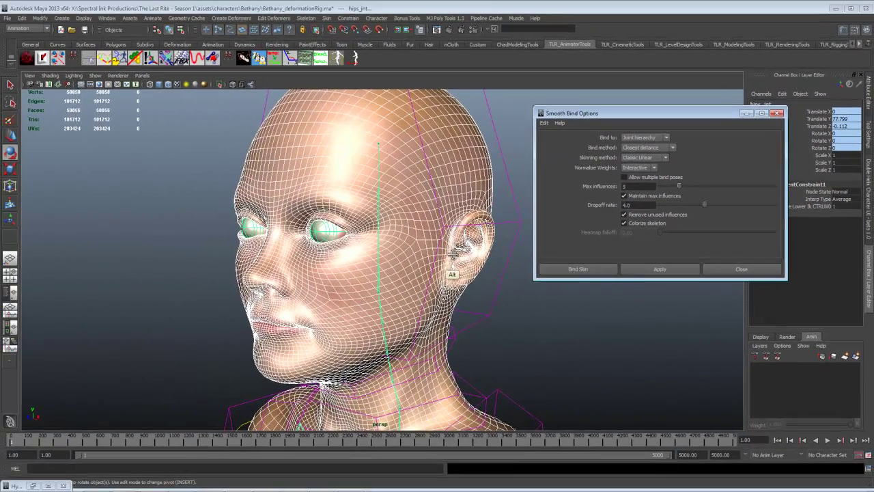
Examine the head, neck and shoulder areas of the mesh against the joints inside it from several angles.
alt+middle_drag(454, 254, 421, 254)
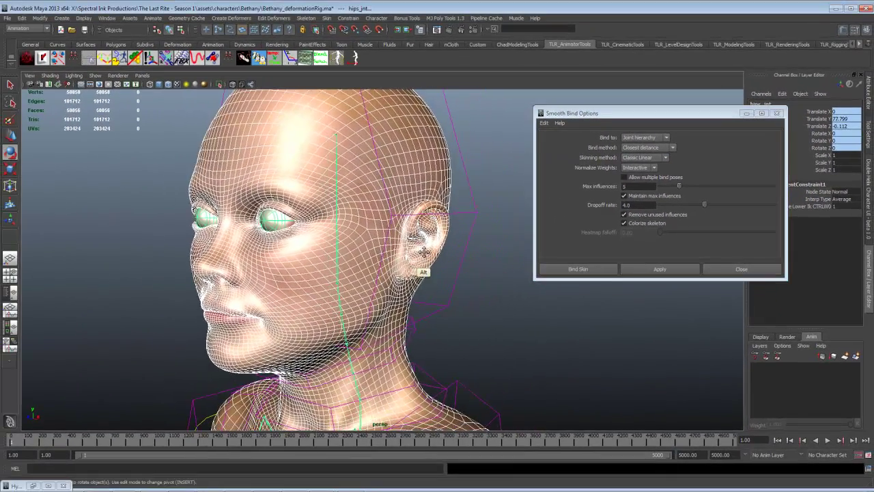
alt+drag(421, 254, 477, 247)
alt+right_drag(405, 240, 372, 267)
alt+middle_drag(373, 268, 369, 192)
alt+drag(440, 229, 423, 264)
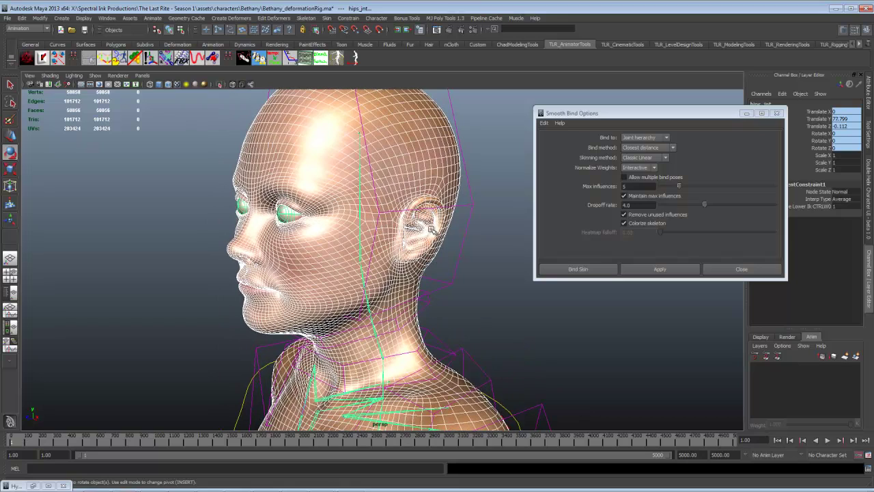
alt+drag(428, 228, 416, 241)
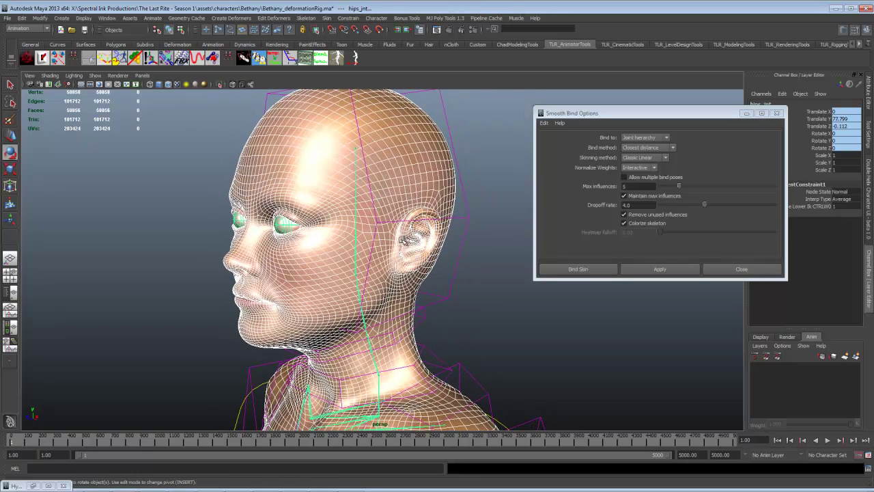
alt+middle_drag(412, 289, 396, 250)
alt+drag(396, 237, 412, 278)
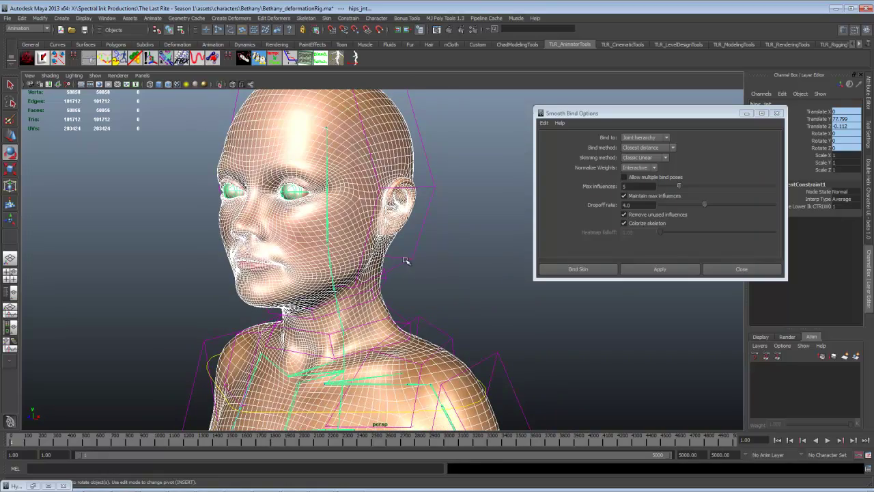
alt+middle_drag(414, 312, 400, 259)
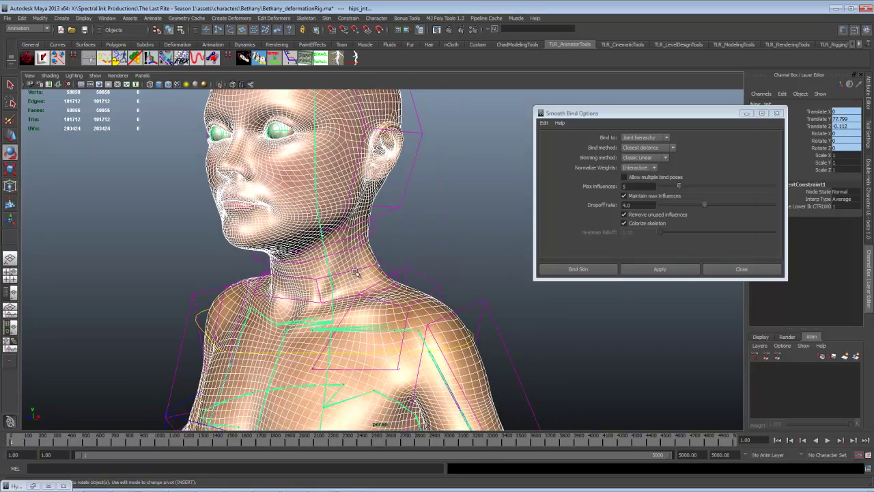
alt+drag(372, 284, 396, 276)
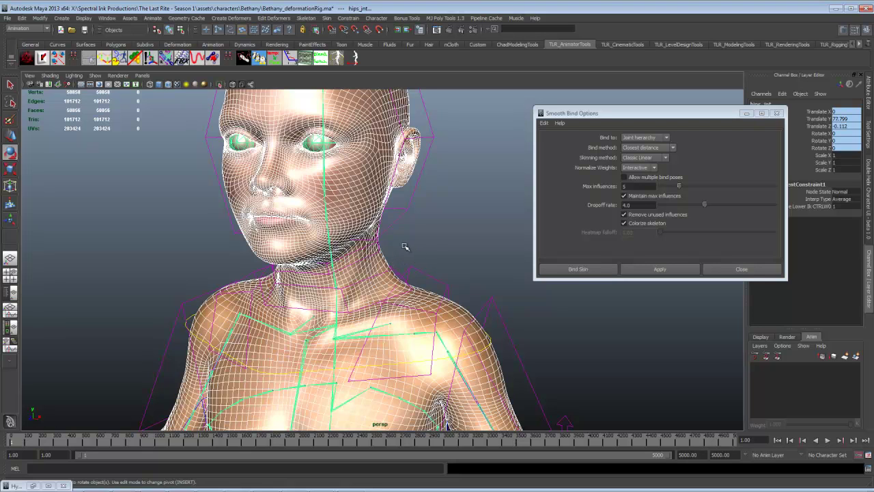
key(alt)
alt+middle_drag(410, 266, 418, 241)
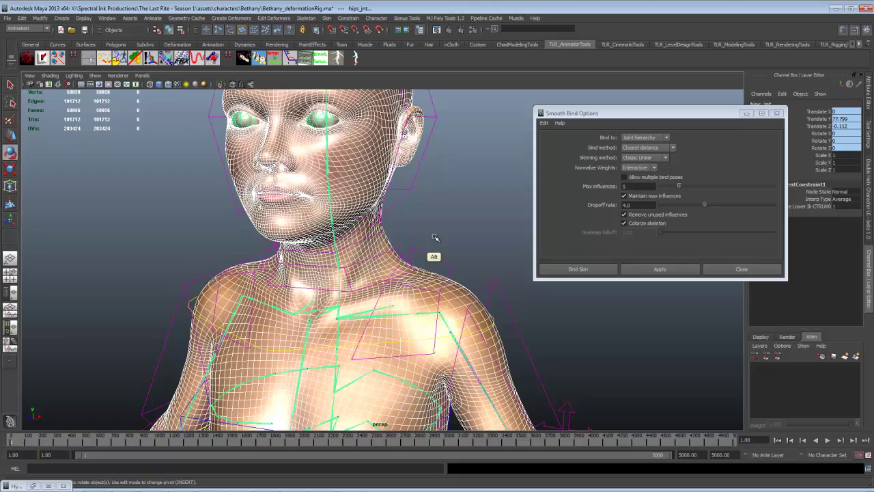
alt+drag(445, 240, 408, 254)
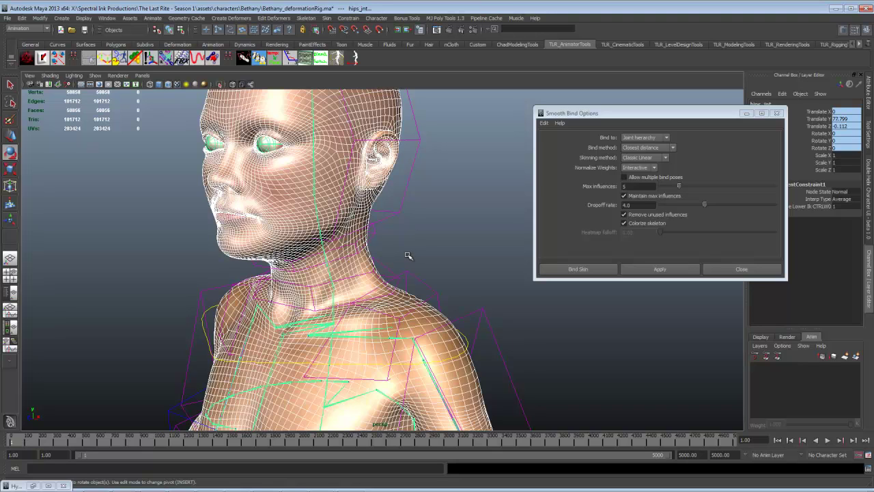
alt+drag(408, 255, 469, 223)
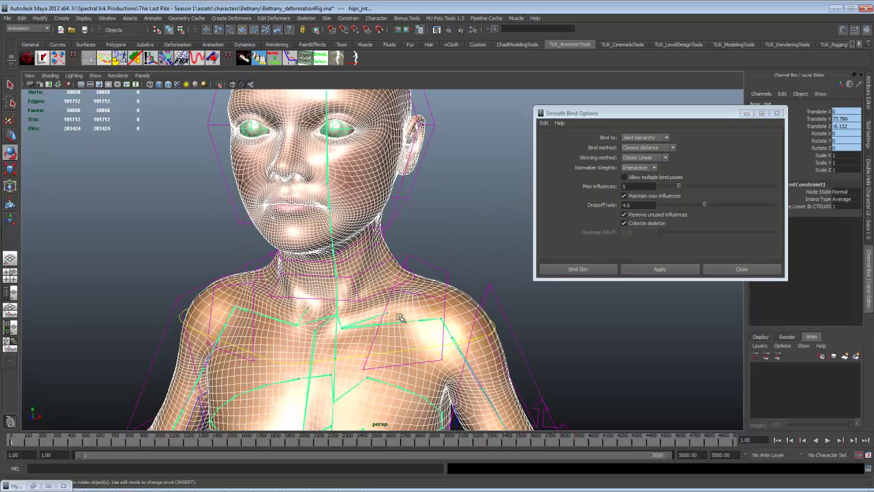
alt+drag(431, 319, 440, 271)
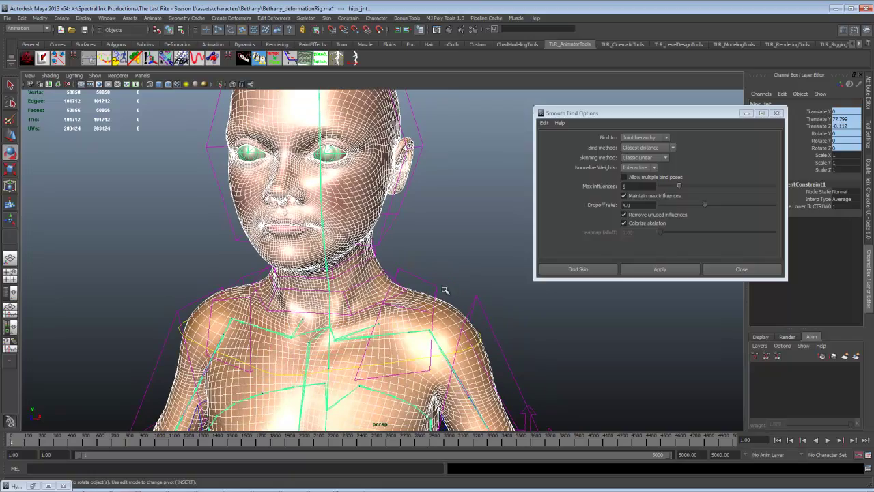
Try rotating both FK arm controls to raise the arms to shoulder height, and undo the rotation.
alt+drag(427, 277, 236, 279)
click(237, 282)
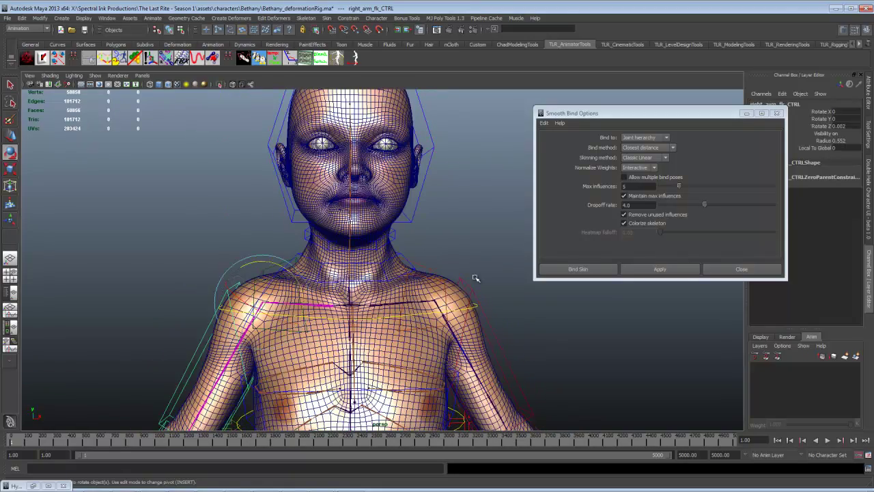
click(445, 263)
drag(435, 259, 402, 275)
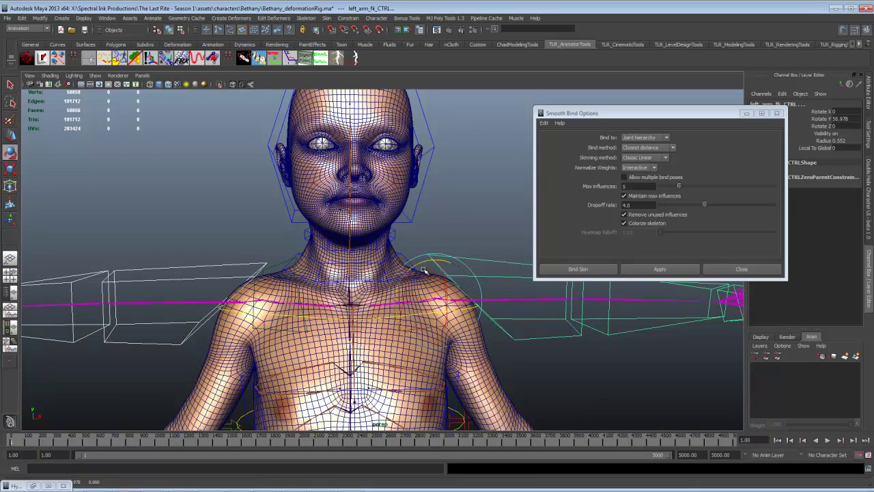
mouse_move(423, 260)
alt+mouse_down()
mouse_move(408, 301)
mouse_move(422, 252)
alt+mouse_up()
key(ctrl+z)
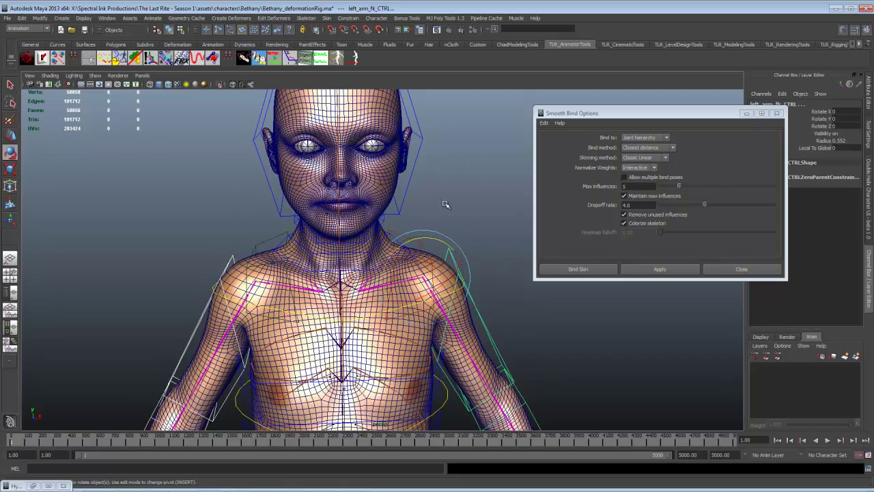
Set the smooth bind's max influences to 4.
alt+middle_drag(447, 205, 381, 250)
alt+drag(381, 249, 462, 267)
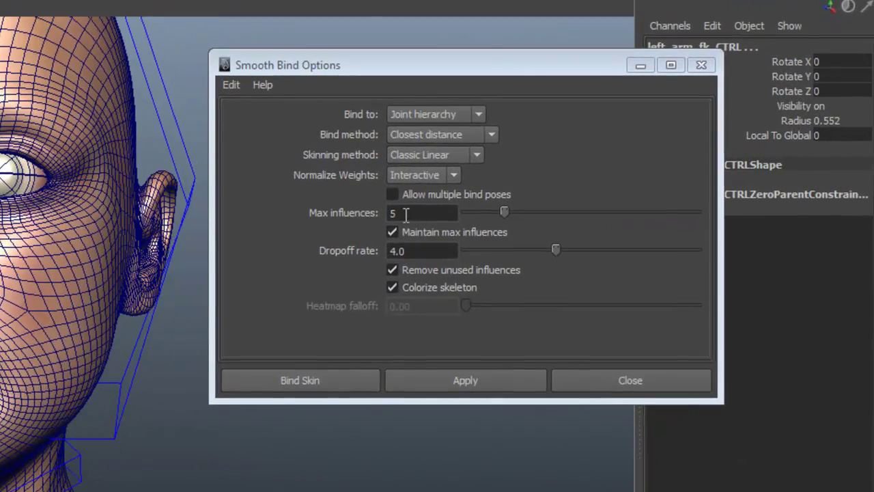
alt+drag(68, 338, 27, 341)
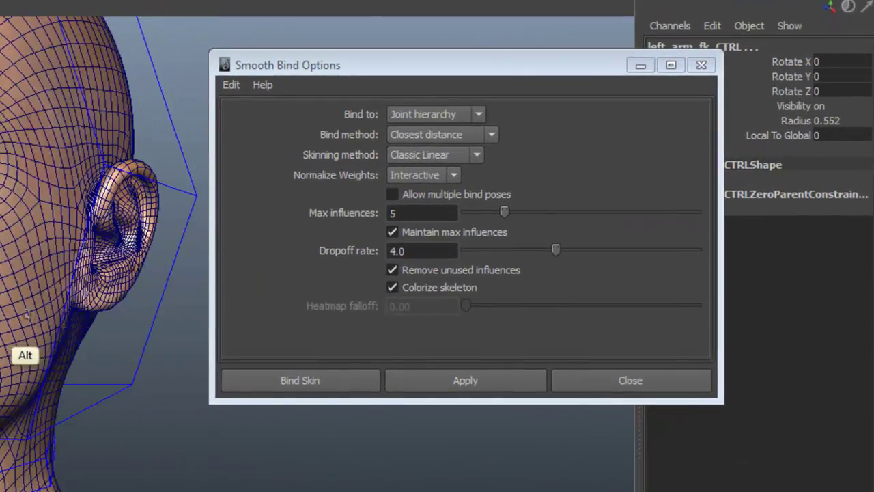
double_click(408, 213)
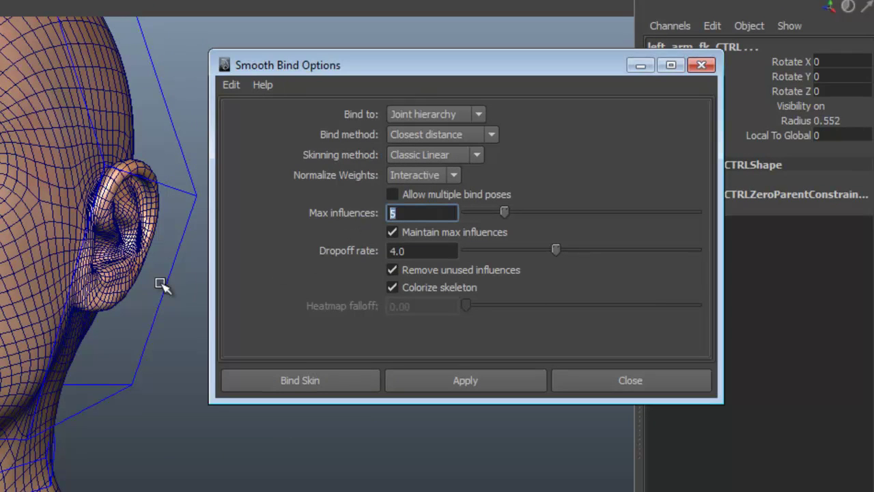
text(4)
key(Return)
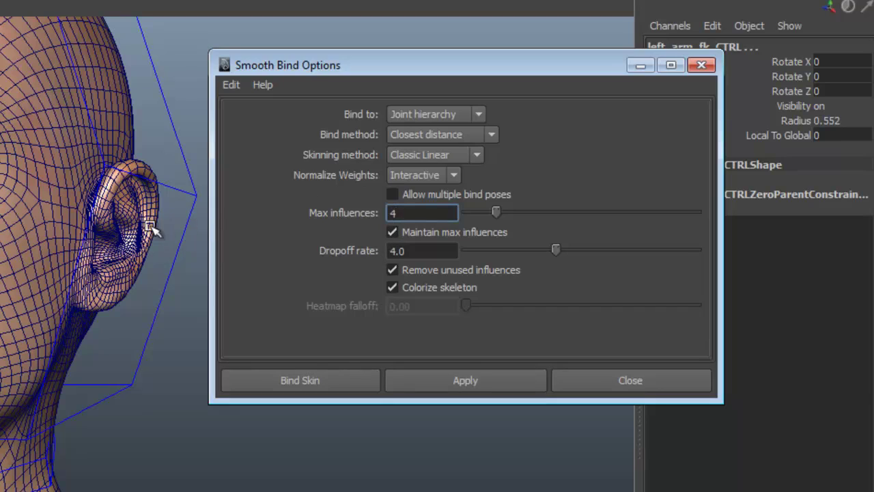
Set the max influences to 3 and turn off Maintain max influences and Remove unused influences.
double_click(420, 213)
text(3)
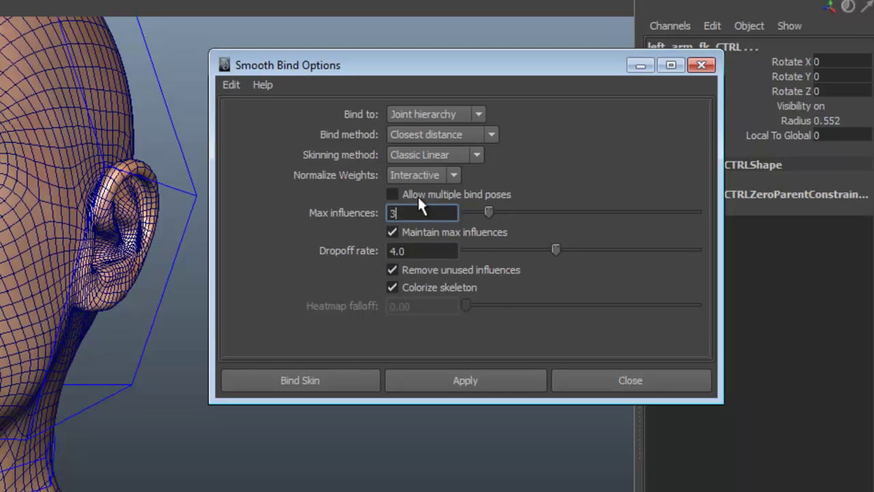
click(392, 232)
click(435, 250)
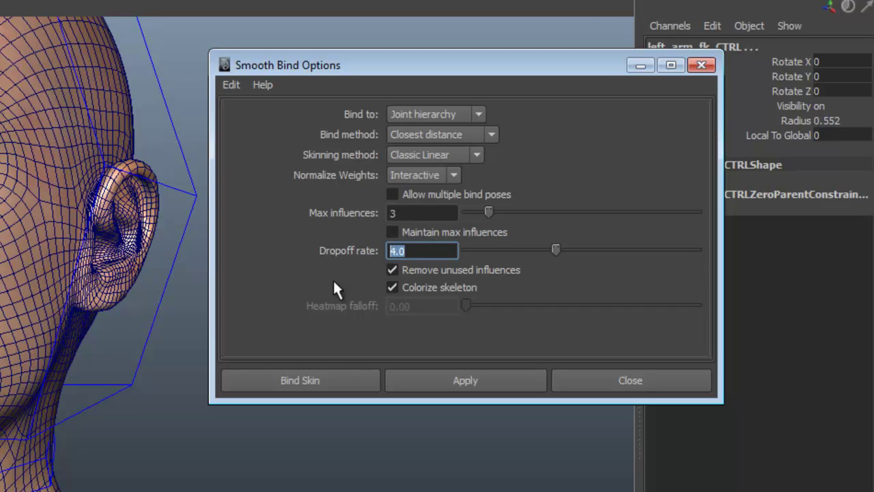
click(393, 270)
Set the smooth bind's bind method to Heat Map.
alt+middle_drag(94, 455, 92, 393)
alt+drag(92, 393, 43, 408)
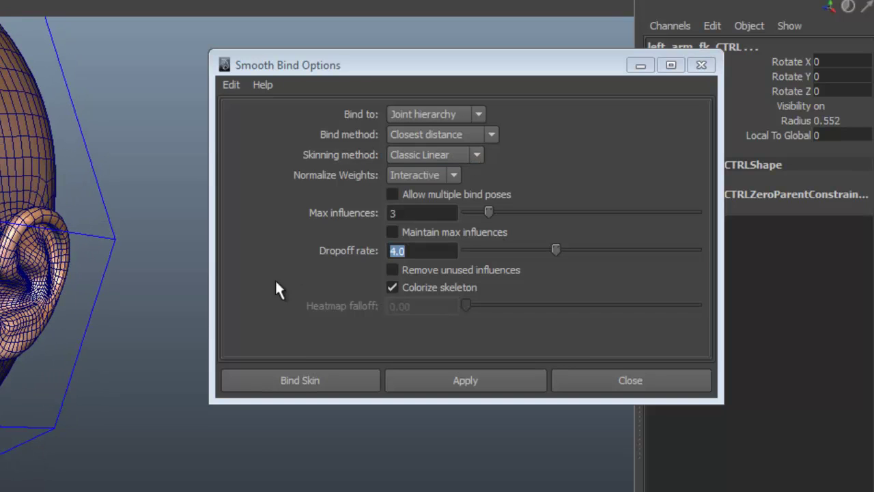
alt+drag(69, 372, 21, 369)
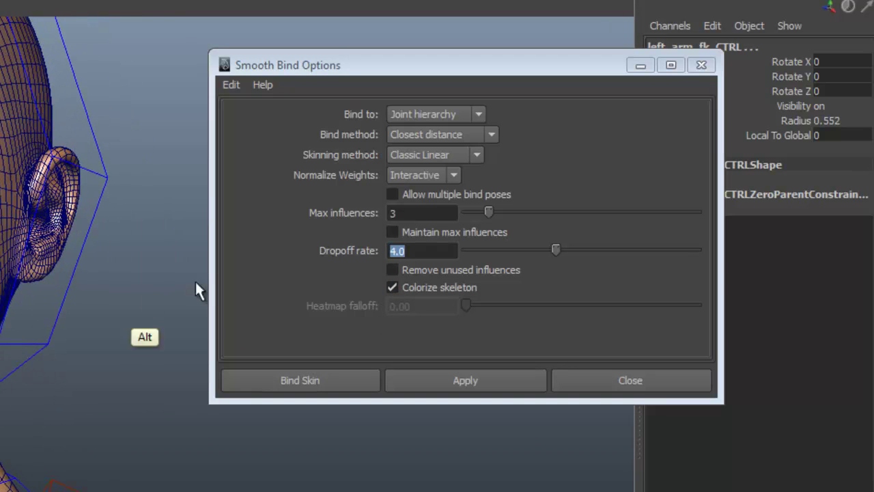
alt+drag(12, 320, 2, 385)
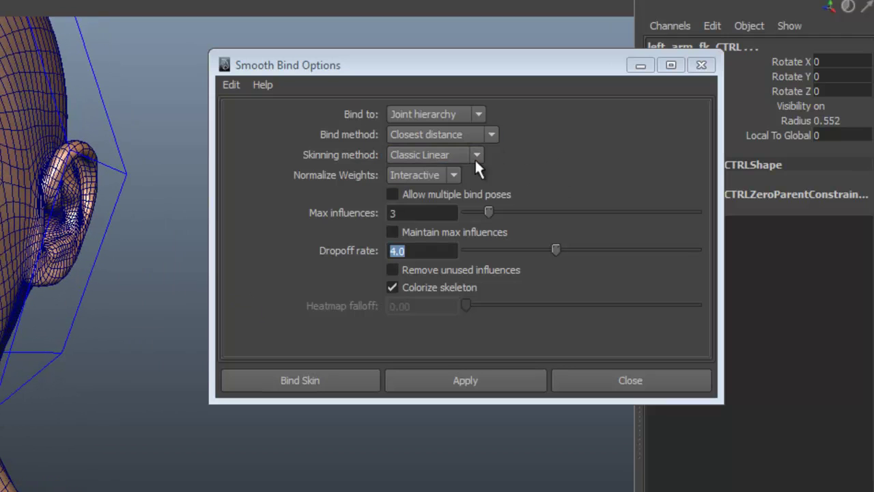
click(491, 134)
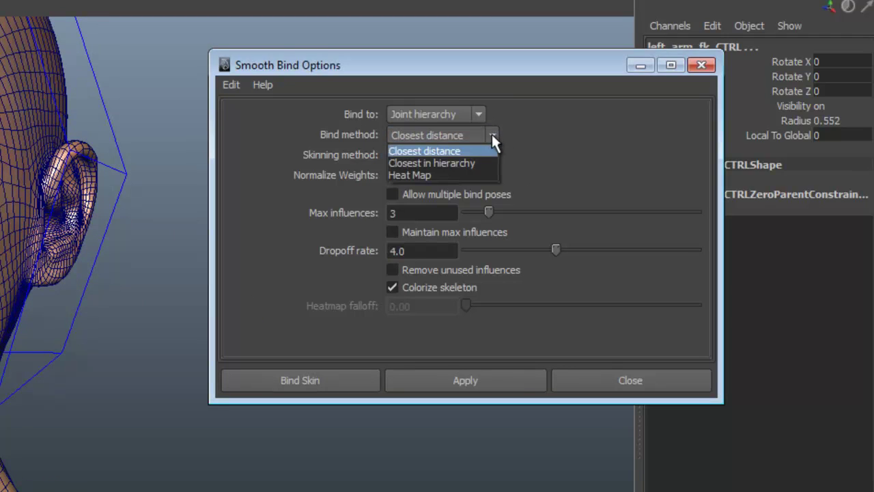
click(455, 176)
Set the heatmap falloff to 0.5.
mouse_move(33, 355)
alt+mouse_down()
mouse_move(60, 367)
mouse_move(107, 344)
mouse_move(41, 369)
alt+mouse_up()
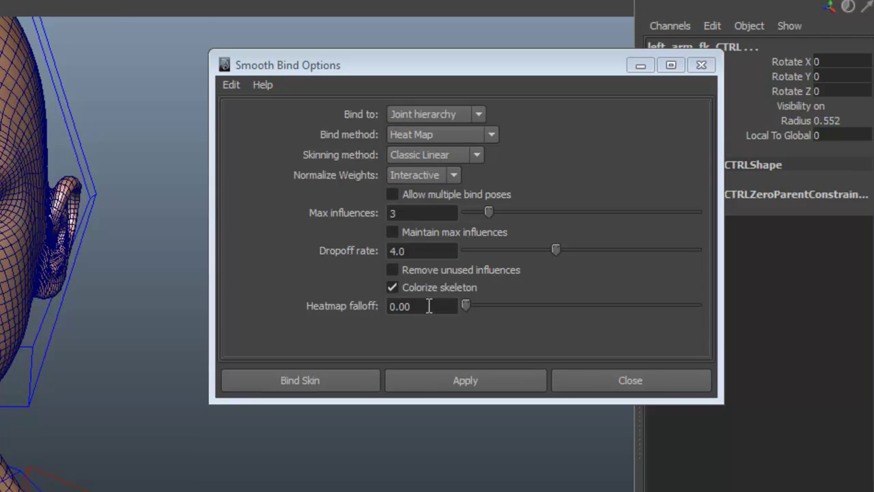
alt+drag(61, 396, 85, 372)
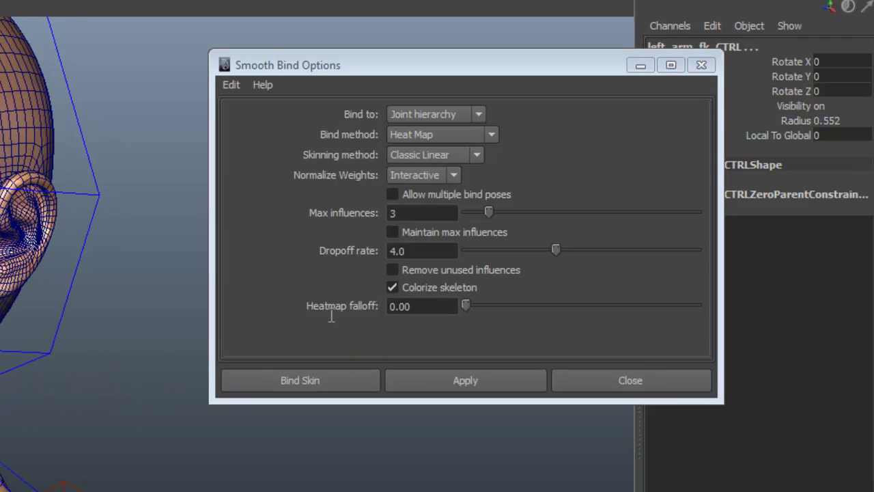
click(417, 306)
text(1)
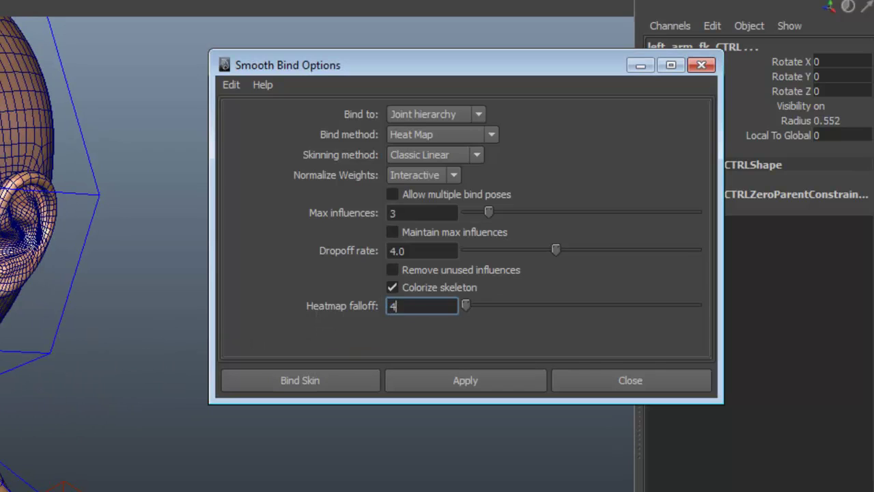
key(Return)
click(434, 306)
text(.5)
key(Return)
alt+drag(136, 321, 350, 323)
click(335, 306)
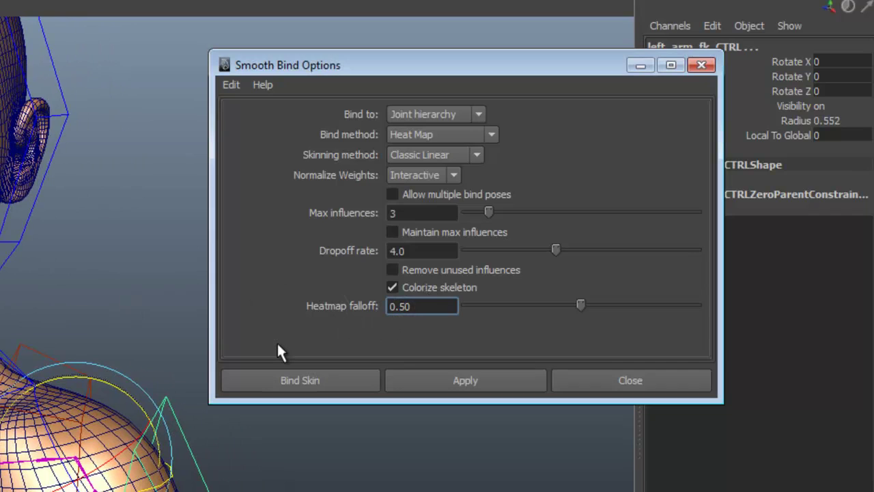
Set the heatmap falloff to 0.12.
key(Left)
text(12)
key(Delete)
key(Delete)
key(Return)
Select the character's body mesh in the viewport for skinning.
alt+middle_drag(55, 280, 35, 295)
alt+drag(34, 295, 60, 295)
click(17, 444)
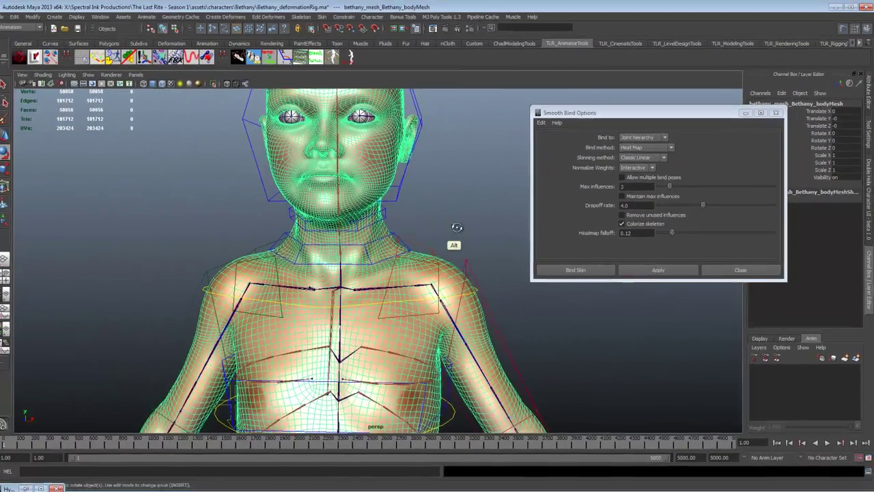
alt+drag(457, 227, 399, 251)
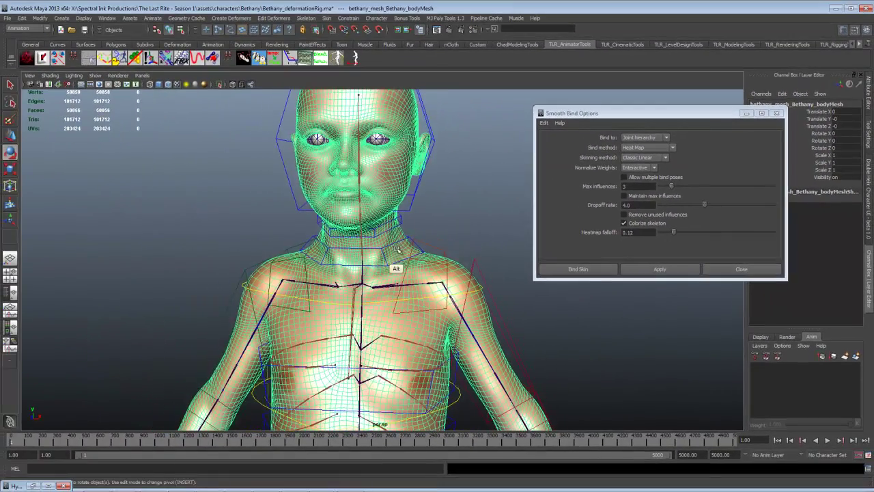
alt+middle_drag(398, 249, 380, 68)
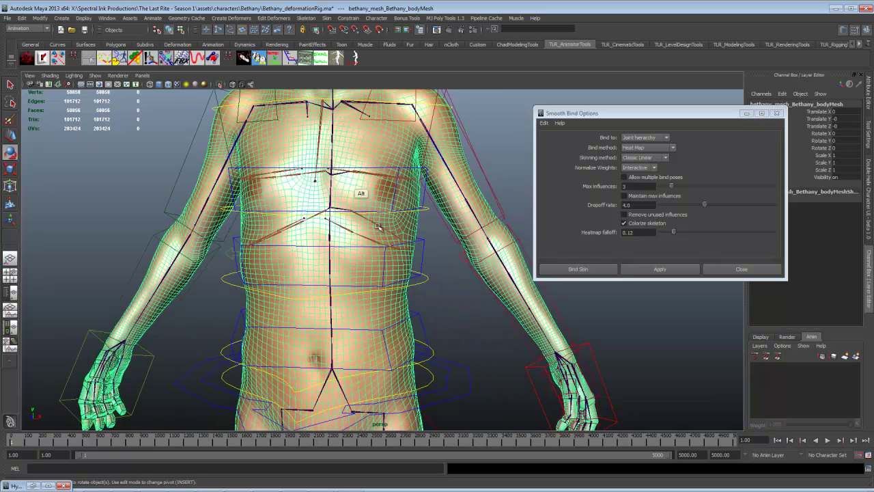
Add the hips joint to the body mesh selection and try to smooth bind them with the Heat Map method.
shift+click(336, 377)
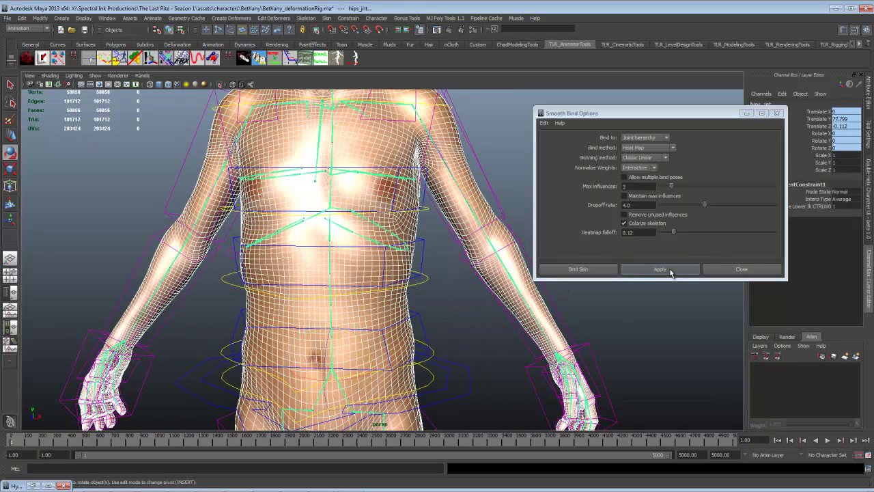
click(670, 269)
click(672, 267)
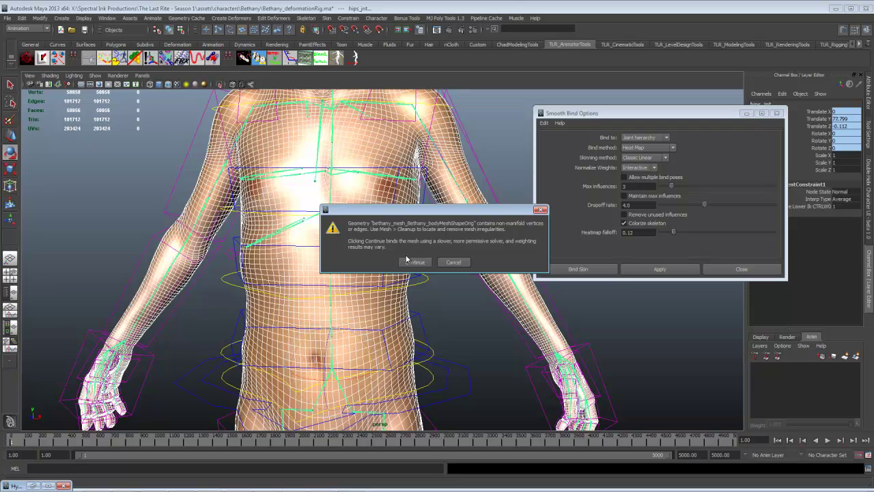
click(453, 264)
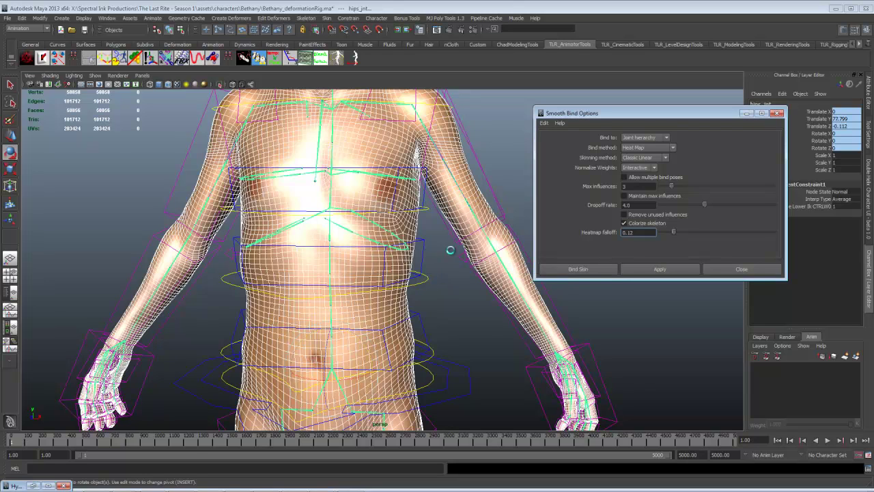
Smooth bind the body mesh to the joint hierarchy with the Closest distance method and close the bind options.
click(672, 149)
click(645, 164)
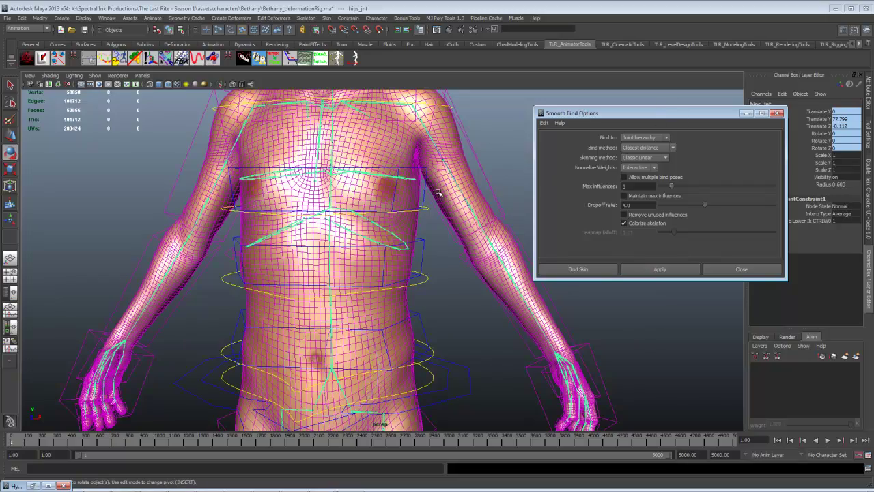
alt+middle_drag(441, 225, 437, 290)
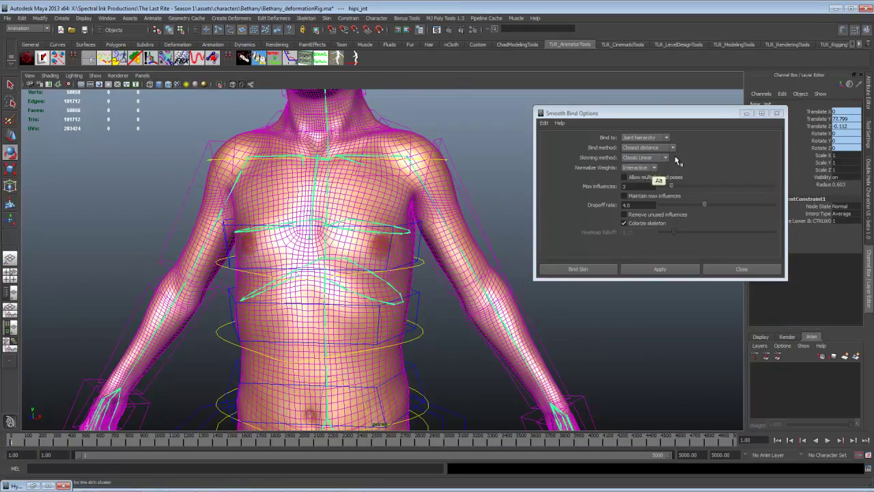
click(776, 112)
Select the body mesh and show the attributes of its skin cluster.
alt+middle_drag(550, 184, 604, 243)
alt+right_drag(604, 242, 583, 222)
alt+drag(583, 222, 511, 256)
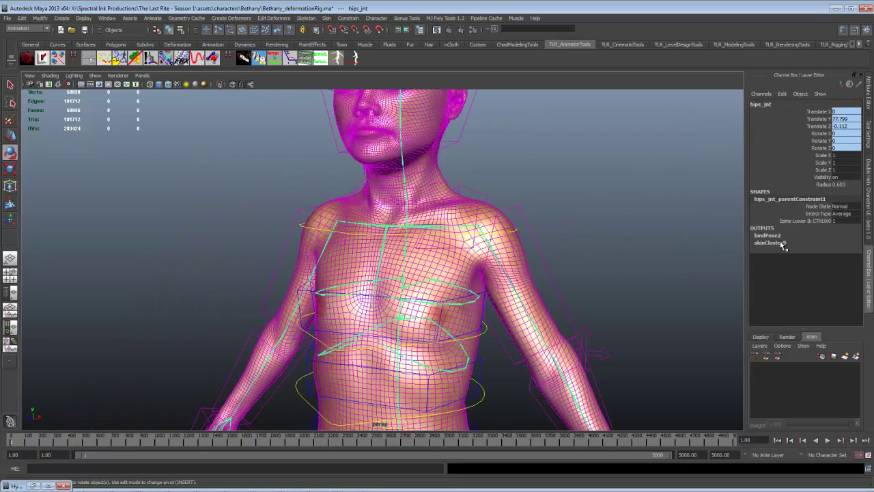
click(546, 258)
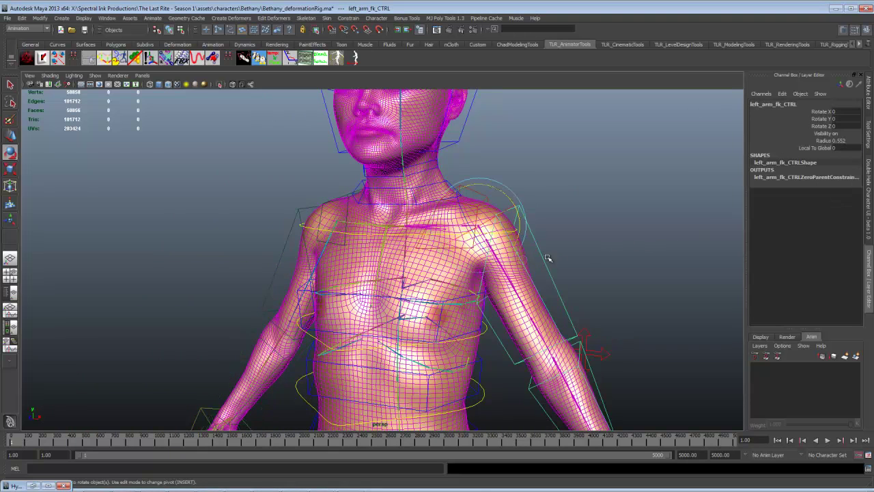
click(528, 254)
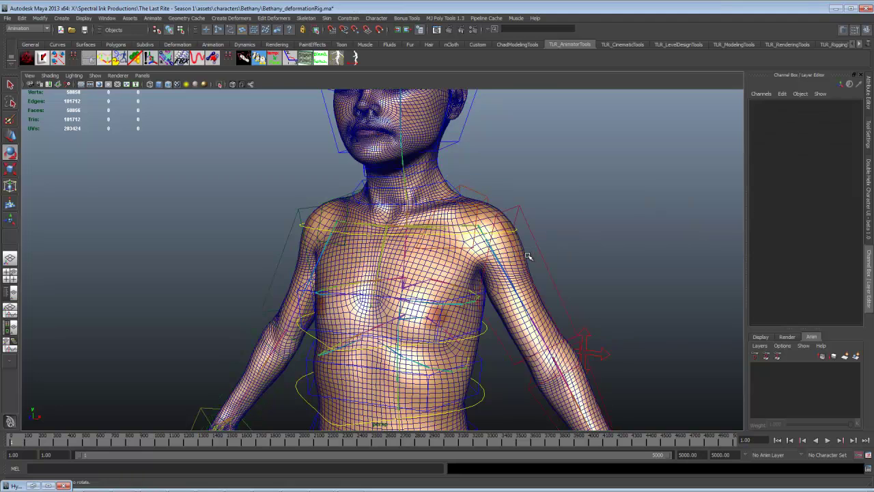
click(527, 256)
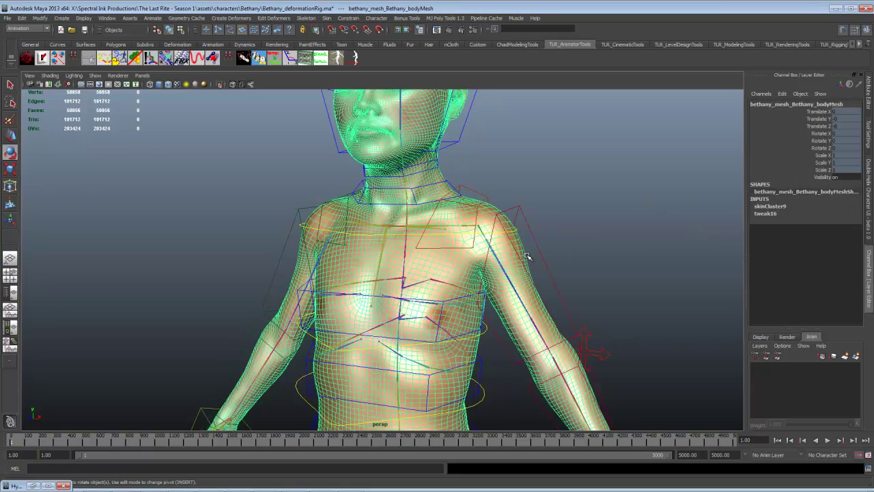
click(770, 206)
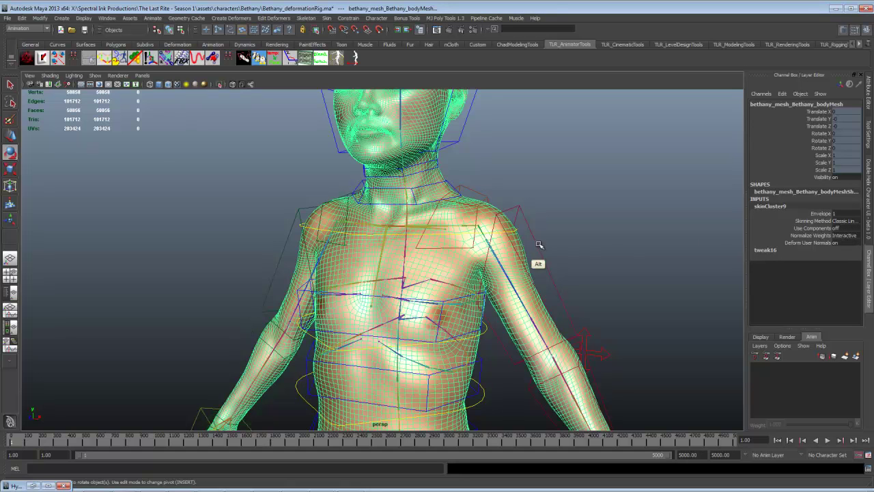
alt+drag(538, 243, 521, 255)
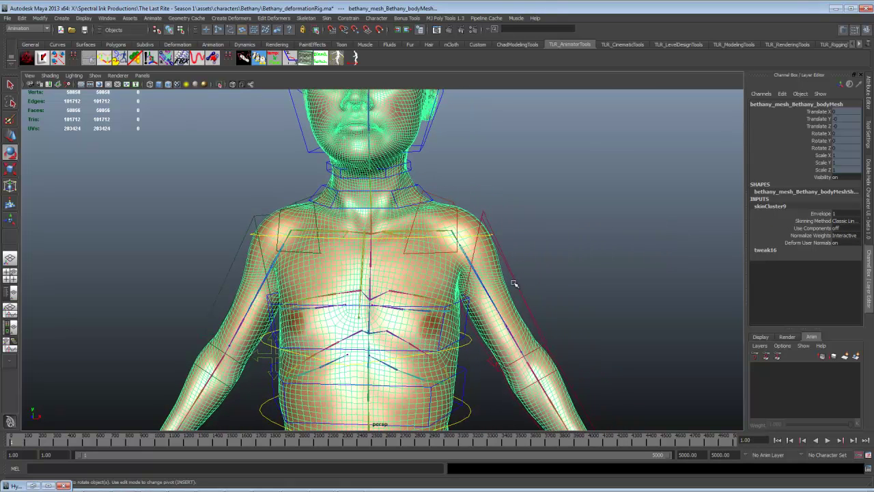
Rotate the left arm FK control about 63 degrees in Y to raise the arm to the side.
click(514, 283)
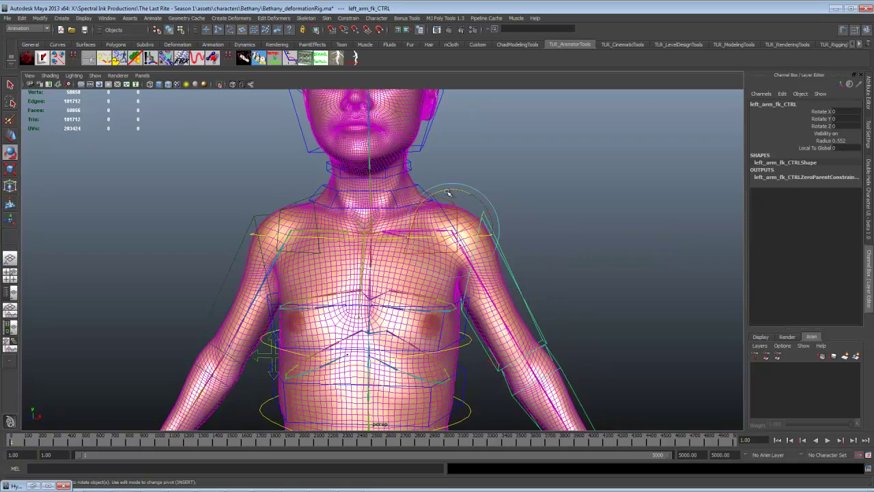
drag(442, 192, 417, 210)
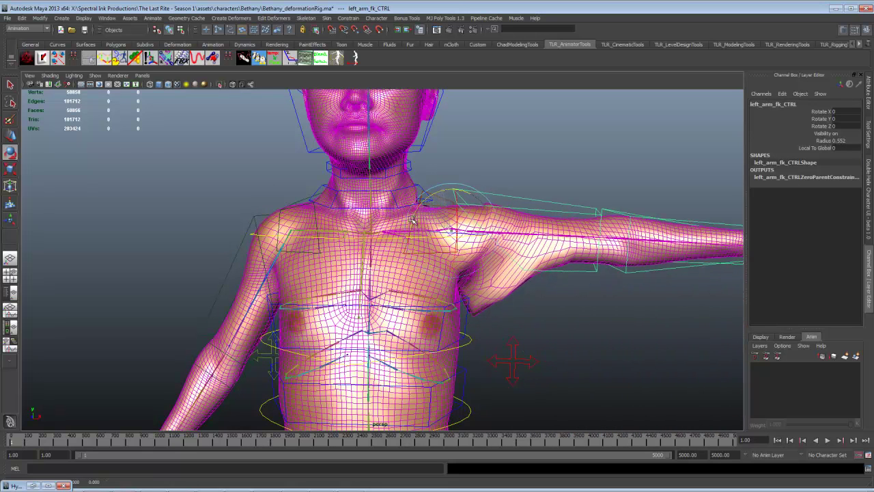
drag(413, 219, 483, 240)
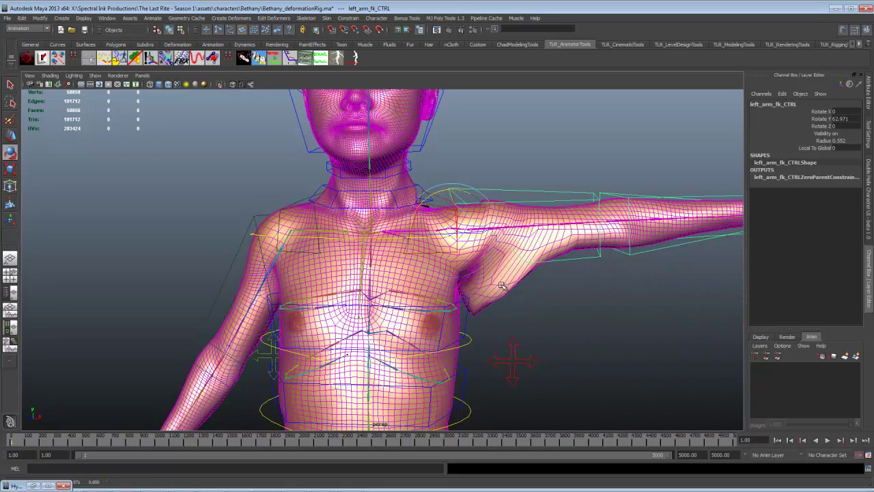
Scrub the Envelope value of the body mesh's skin cluster to check its effect on the raised arm.
click(502, 285)
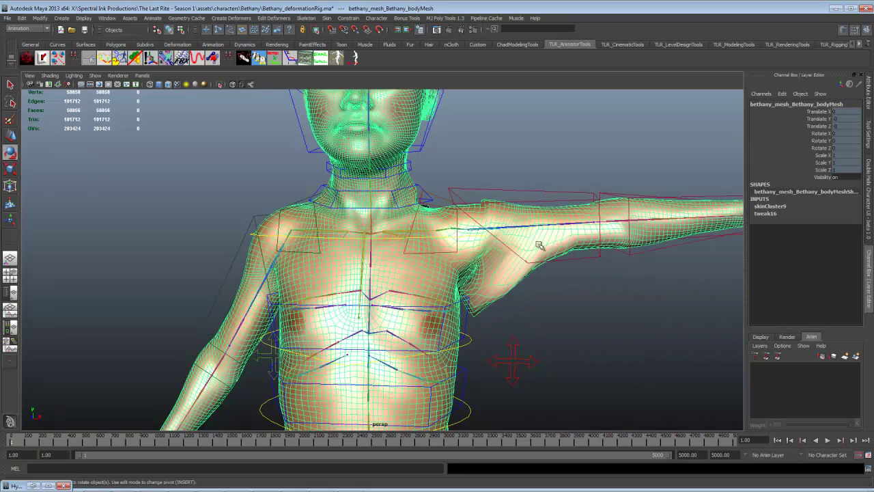
click(770, 206)
click(820, 214)
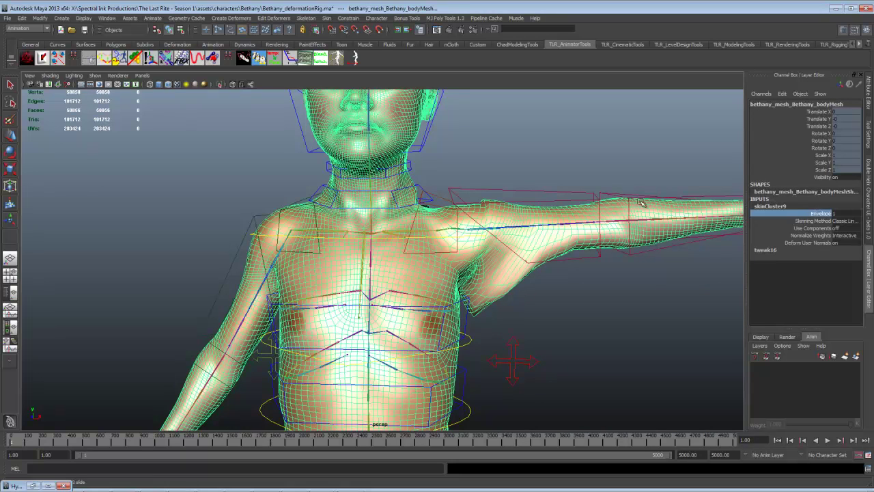
middle_drag(642, 204, 669, 203)
Reset the left arm FK control's Y and Z rotation to 0.
click(599, 199)
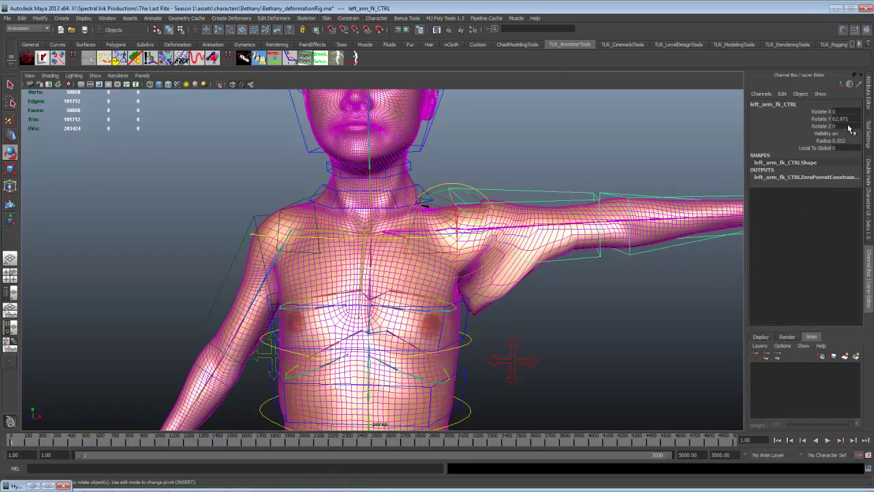
drag(849, 128, 848, 118)
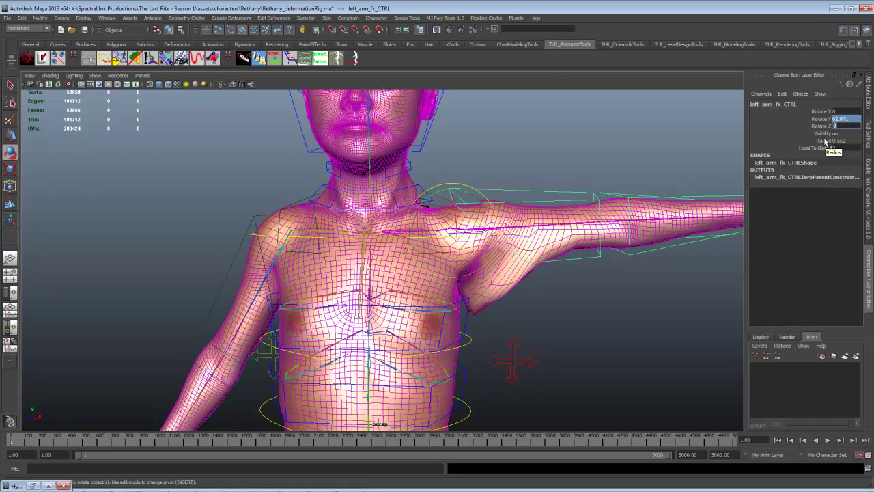
text(0)
key(Return)
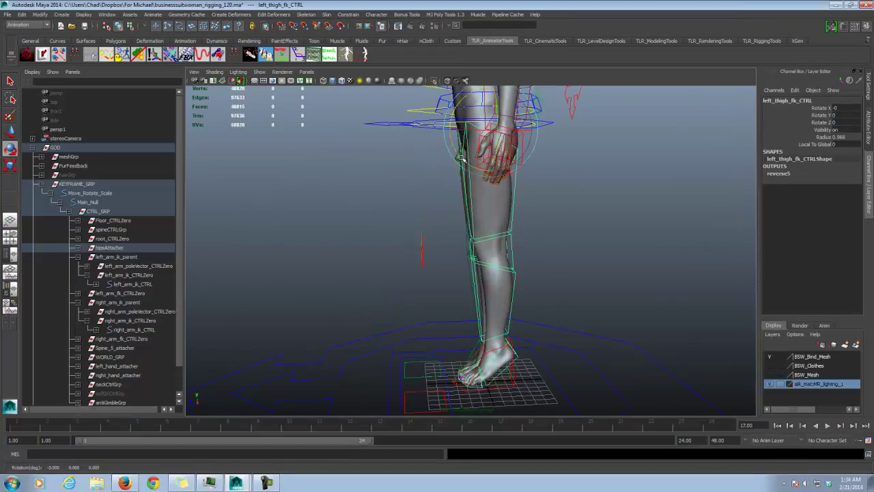
Rotate the left thigh FK control to lift the leg forward, and select the body mesh.
drag(488, 120, 449, 119)
alt+drag(505, 163, 574, 161)
click(501, 173)
alt+middle_drag(574, 161, 584, 185)
alt+drag(584, 183, 601, 180)
Prune the body mesh's small skin weights below 0.0090.
click(327, 15)
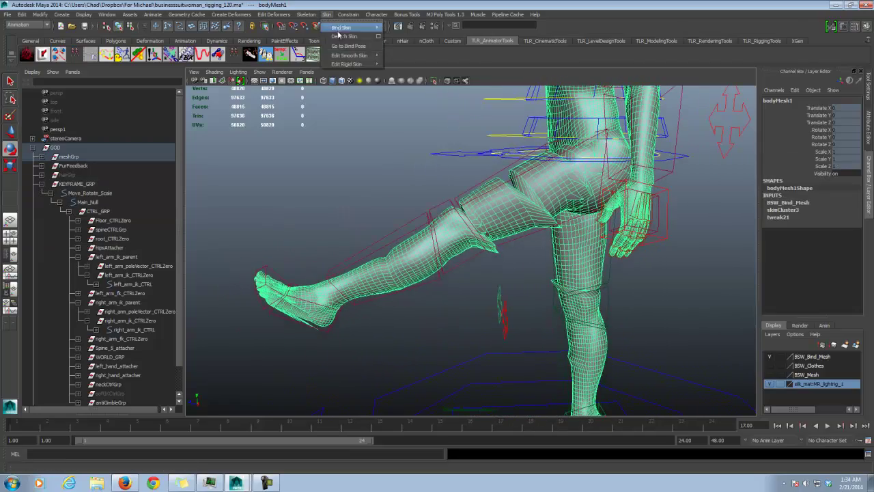
mouse_move(373, 57)
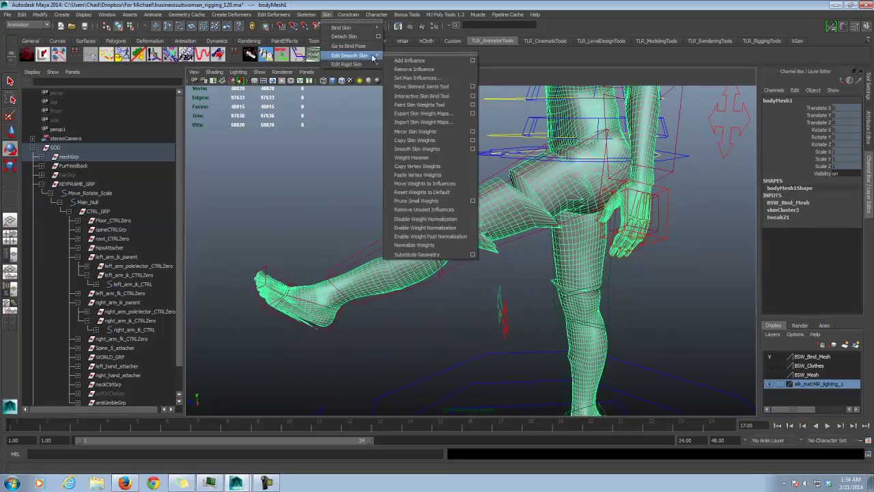
click(476, 204)
drag(635, 222, 779, 154)
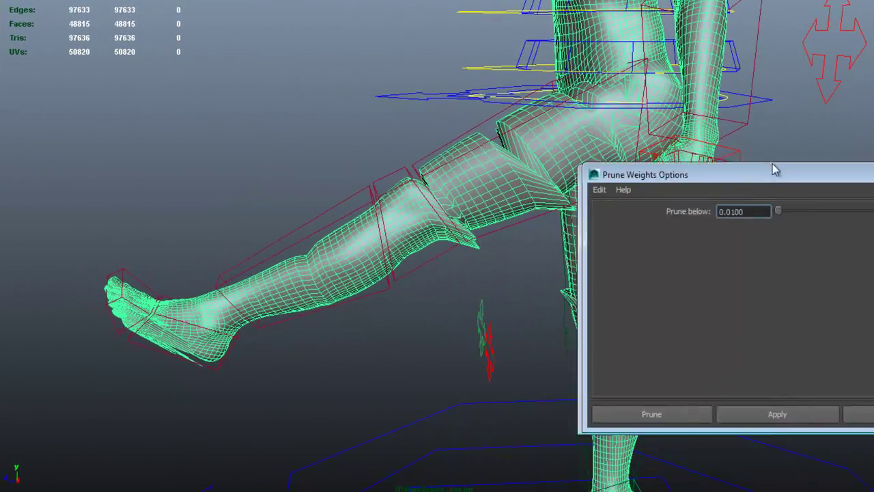
drag(733, 202, 754, 200)
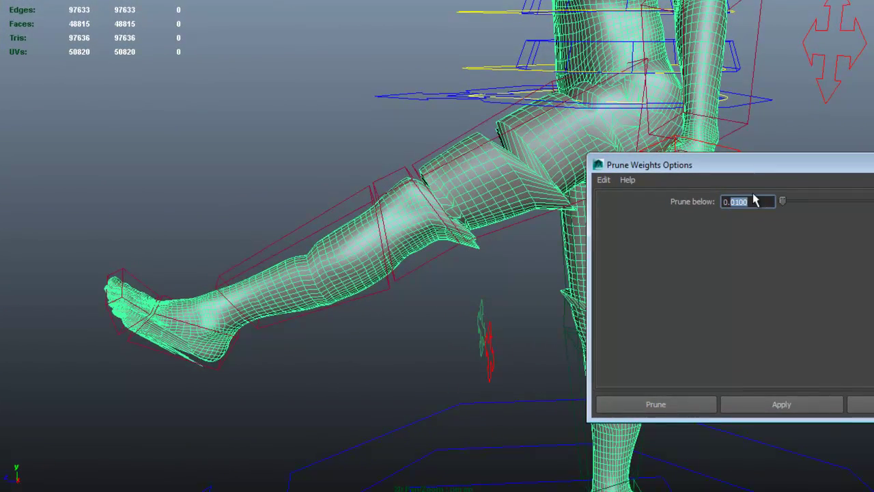
text(0090)
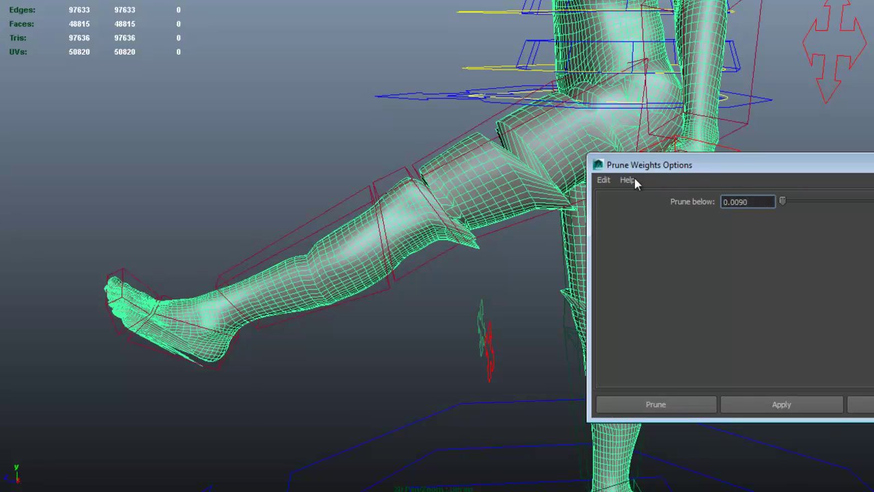
click(805, 414)
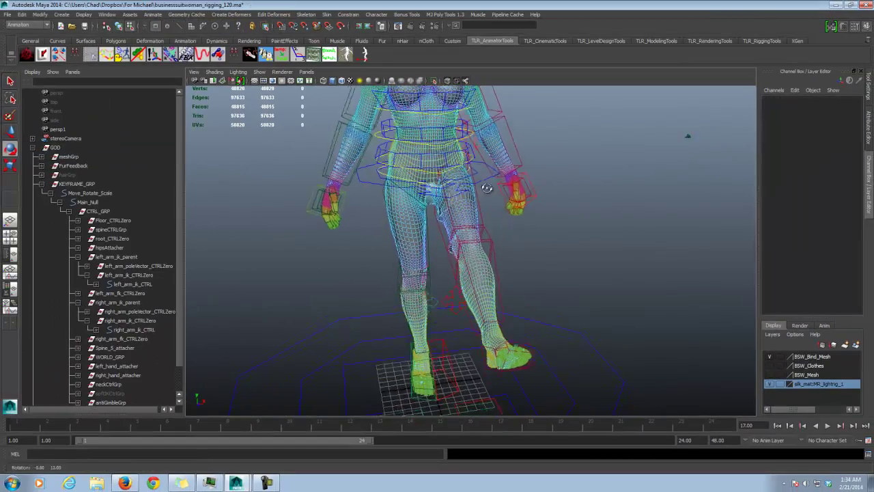
Select the left leg's vertices on the body mesh, leaving the hand's vertices out of the selection.
drag(438, 162, 536, 398)
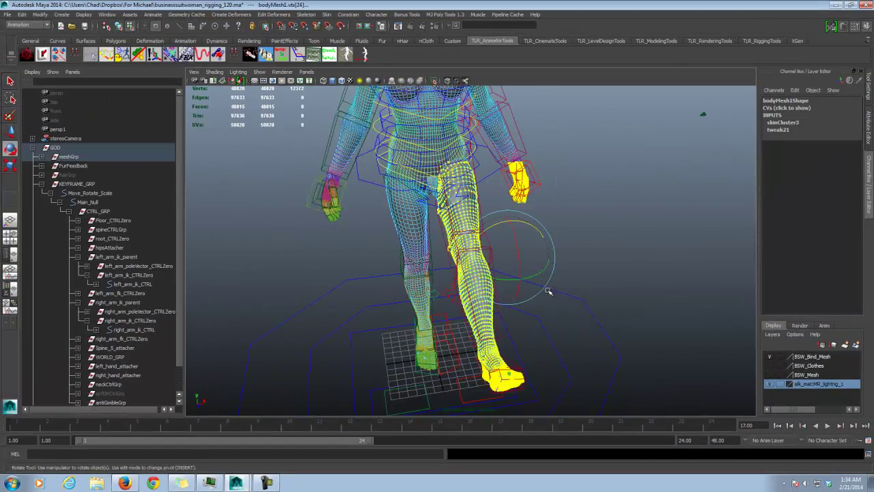
alt+drag(549, 290, 540, 273)
ctrl+drag(507, 138, 341, 170)
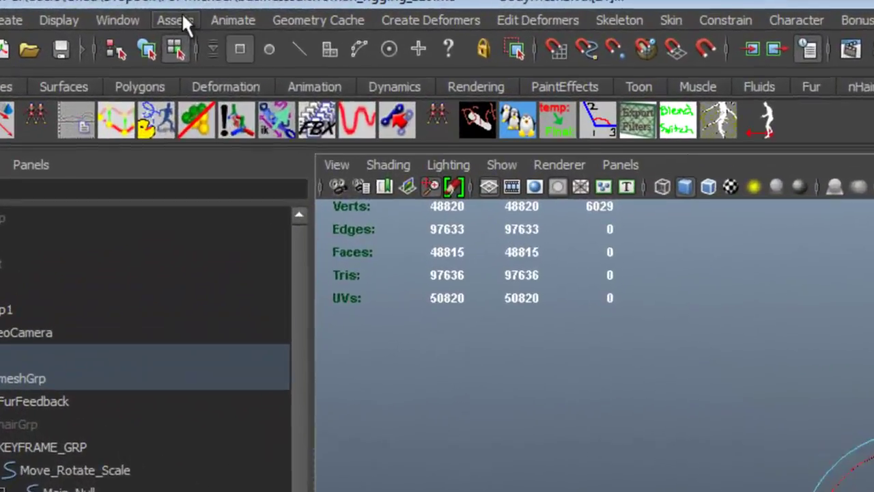
Show the selected vertices' smooth skin weights in the Component Editor and enlarge its window.
click(107, 15)
mouse_move(273, 55)
click(424, 68)
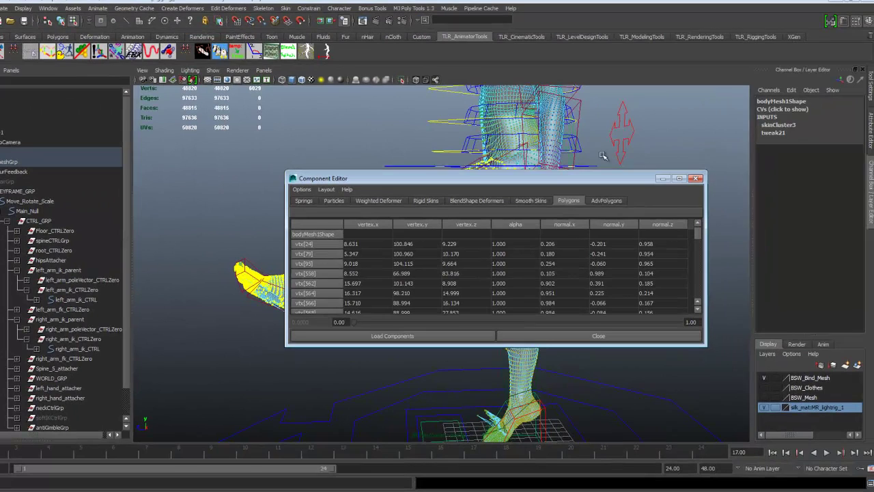
click(529, 199)
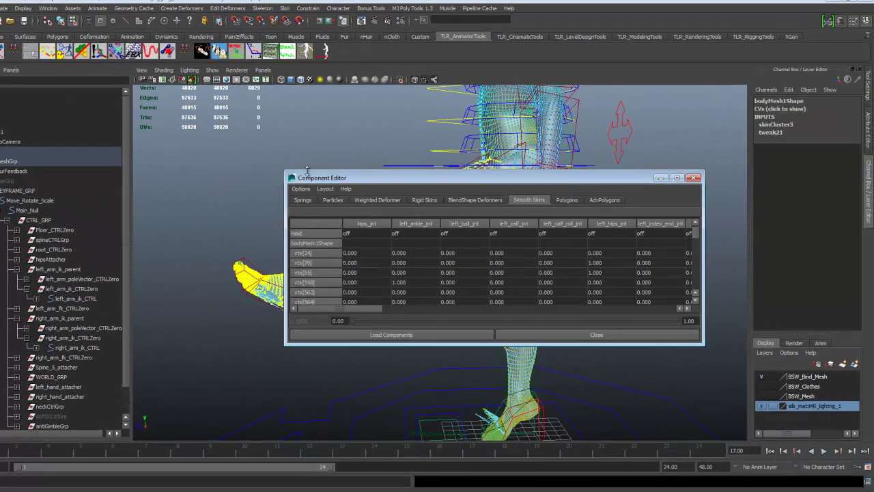
drag(361, 172, 257, 60)
drag(561, 349, 686, 376)
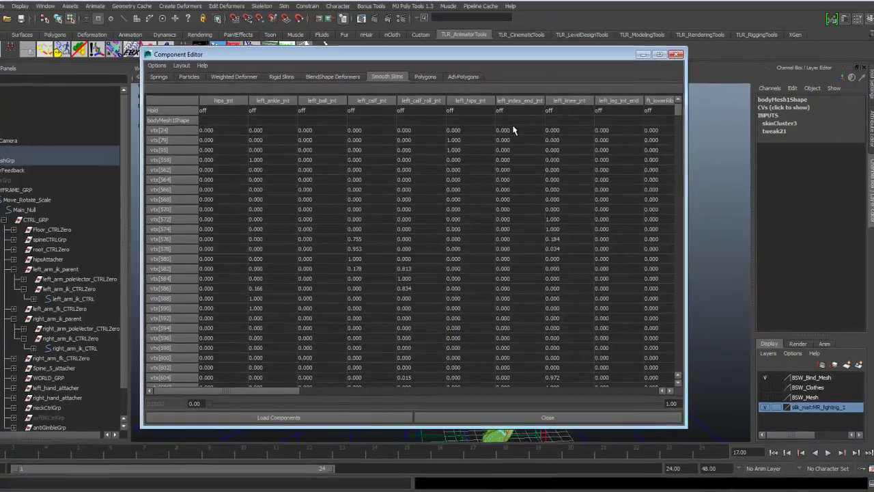
Set the left_index_end_jnt weights of all listed leg vertices to 0 and minimize the Component Editor.
click(513, 131)
drag(674, 112, 680, 125)
drag(725, 93, 724, 379)
shift+click(553, 398)
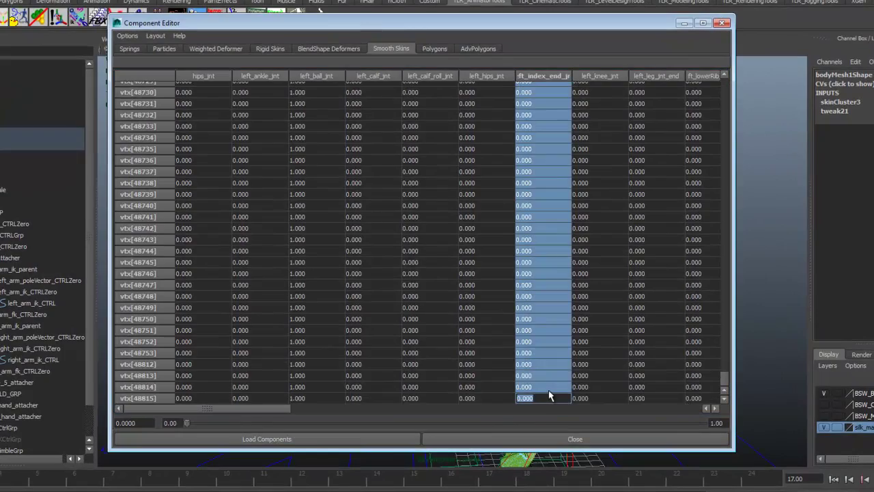
text(0)
key(Return)
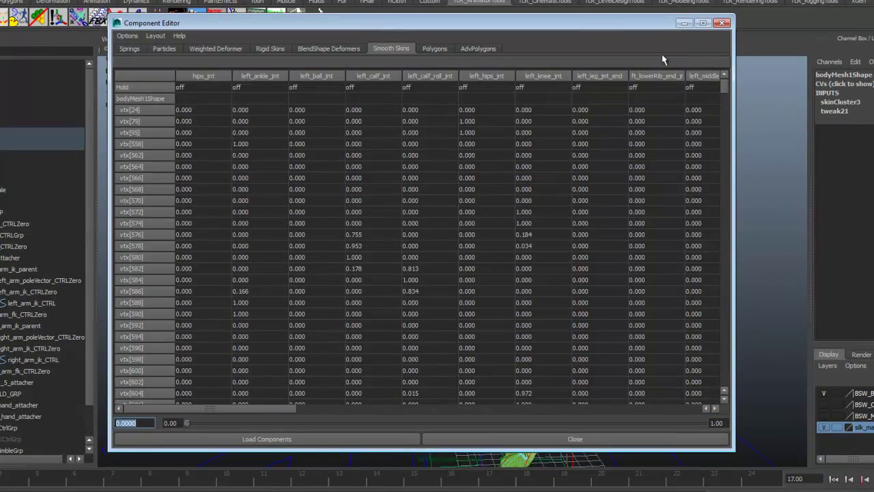
click(684, 23)
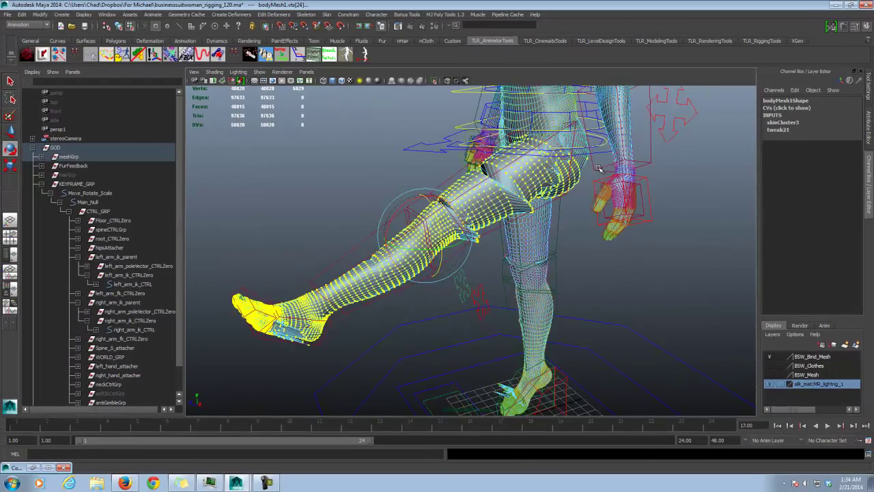
Select all the end joints by name with a MEL select command that lists type "joint" nodes matching "*end".
alt+drag(598, 168, 460, 342)
click(372, 453)
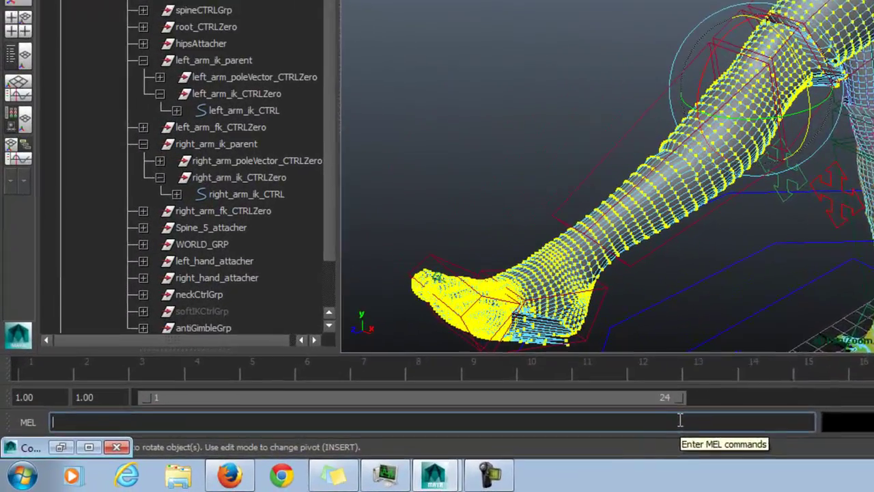
text(select `ls -type "joint" "*end)
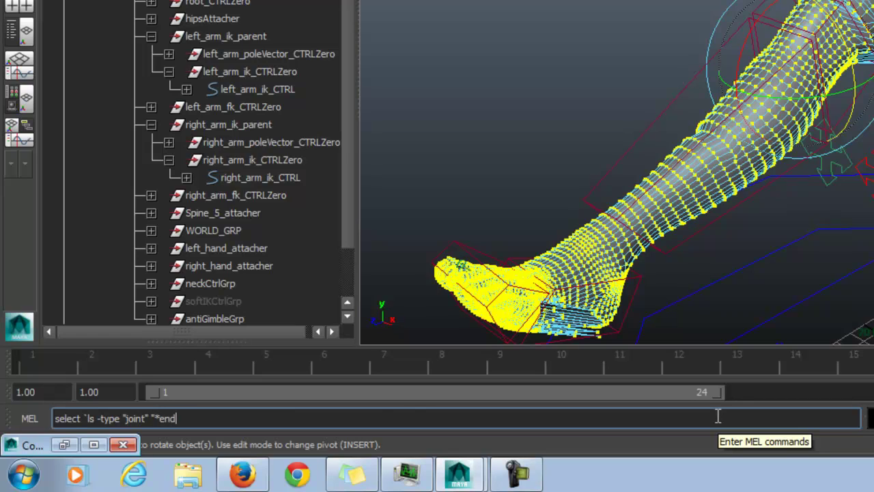
text(")
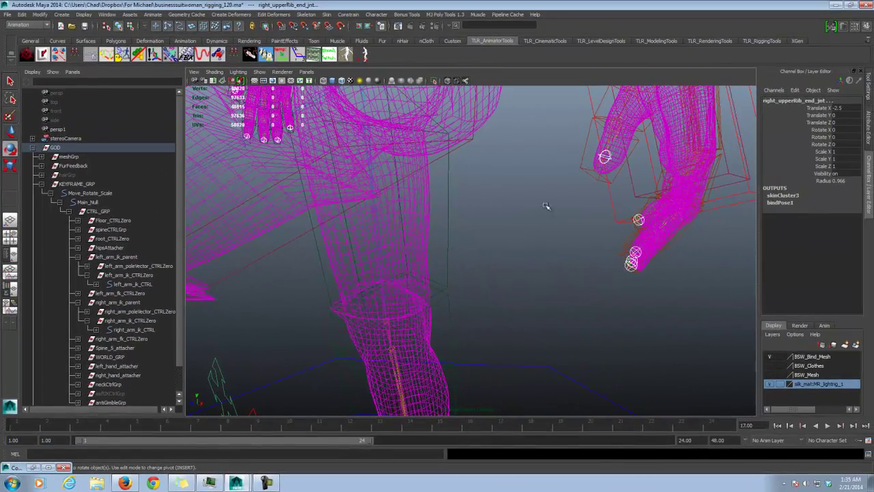
Add the body mesh to the end joint selection and remove those joints as influences from its smooth skin.
alt+right_drag(527, 219, 469, 203)
alt+drag(469, 203, 351, 222)
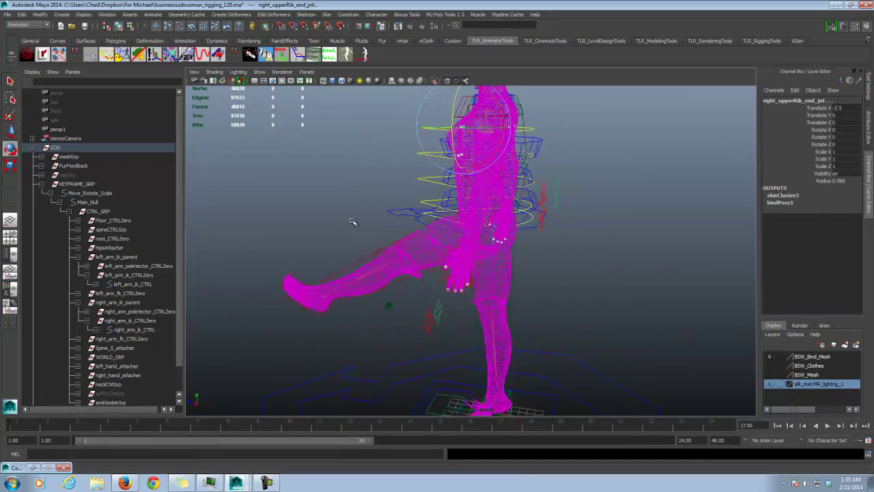
alt+right_drag(351, 222, 427, 207)
alt+drag(505, 214, 474, 267)
click(469, 267)
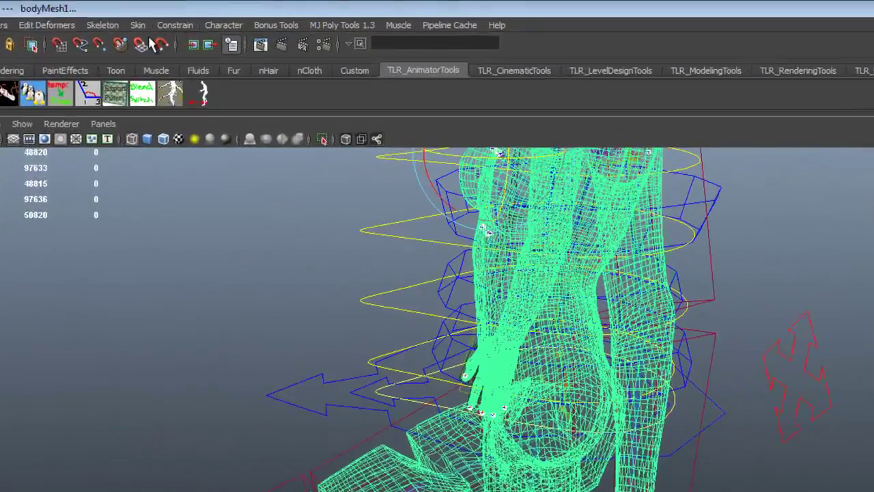
click(326, 14)
mouse_move(378, 54)
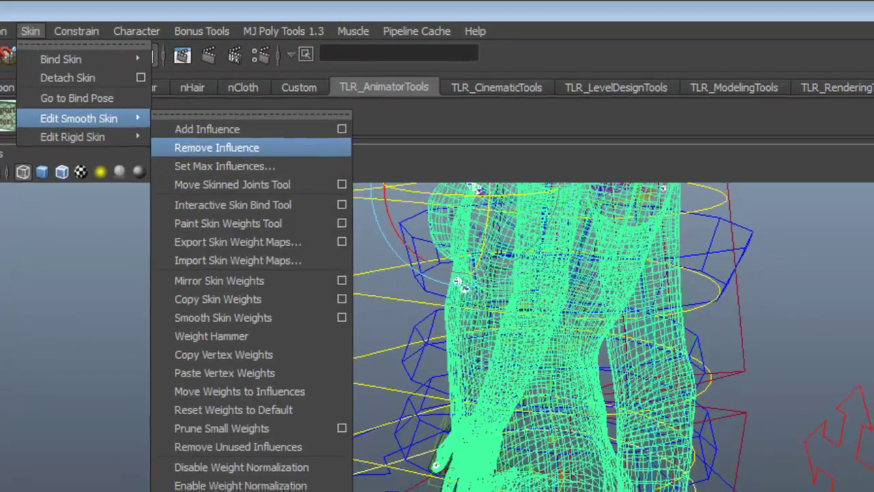
click(217, 147)
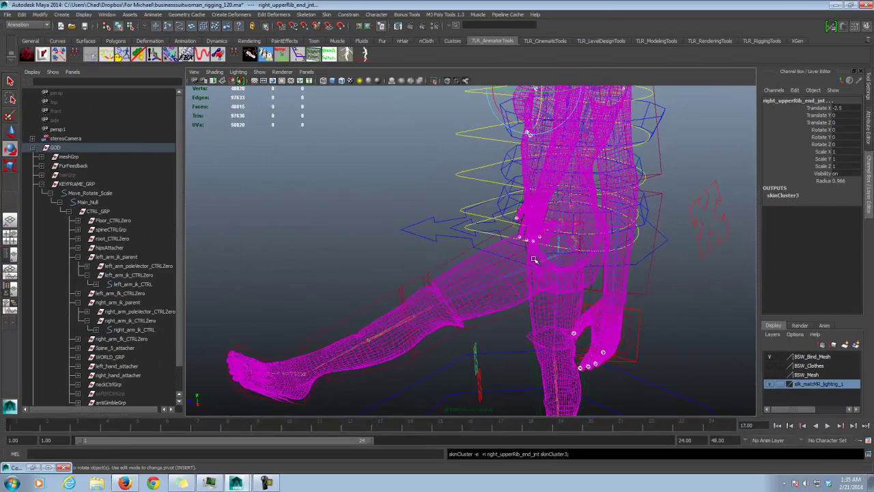
Reselect the left leg's vertices on the body mesh in vertex mode.
alt+drag(579, 258, 569, 256)
alt+middle_drag(569, 255, 614, 198)
alt+drag(615, 198, 508, 256)
click(551, 218)
right_drag(507, 258, 479, 256)
click(513, 238)
alt+drag(519, 240, 572, 178)
In the Component Editor, set the left_leg_jnt_end, left_middle_2_jnt and left_ring_2_jnt weights of all listed leg vertices to 0.
click(116, 14)
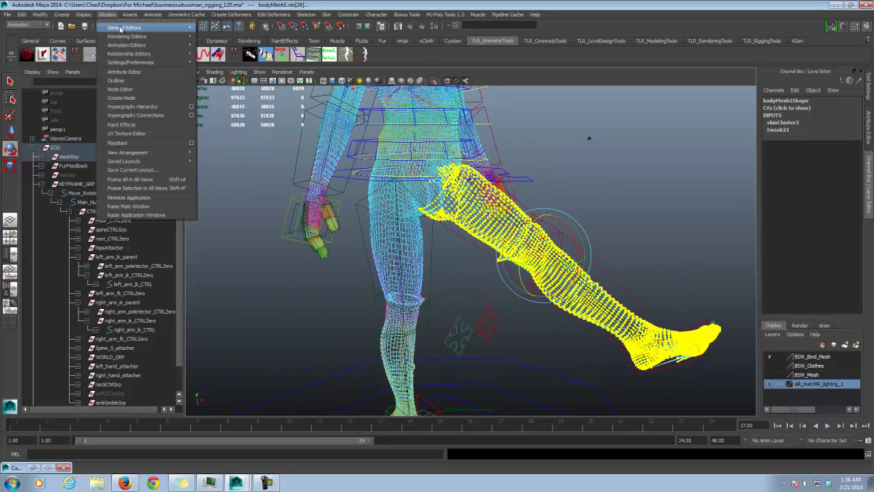
mouse_move(170, 29)
click(235, 30)
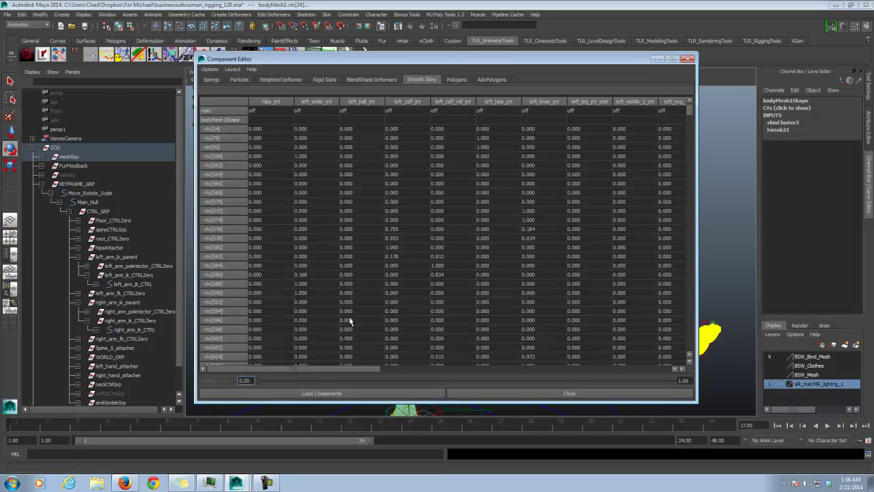
drag(351, 370, 406, 369)
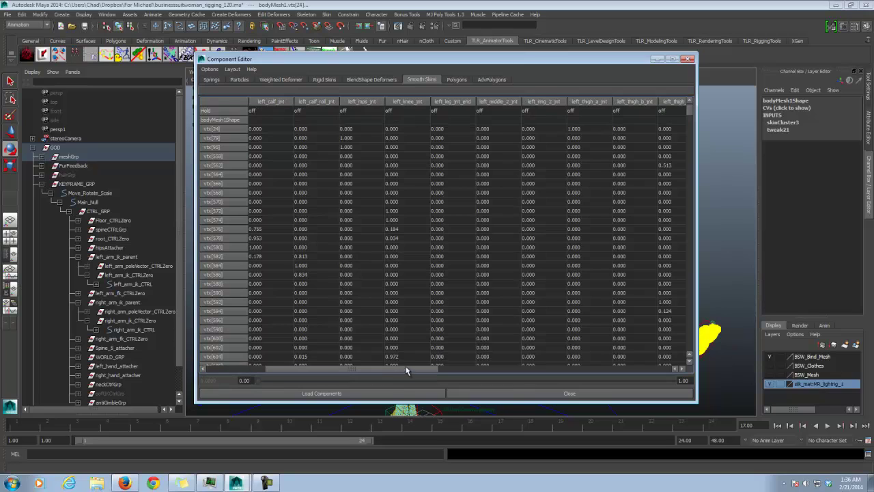
click(446, 129)
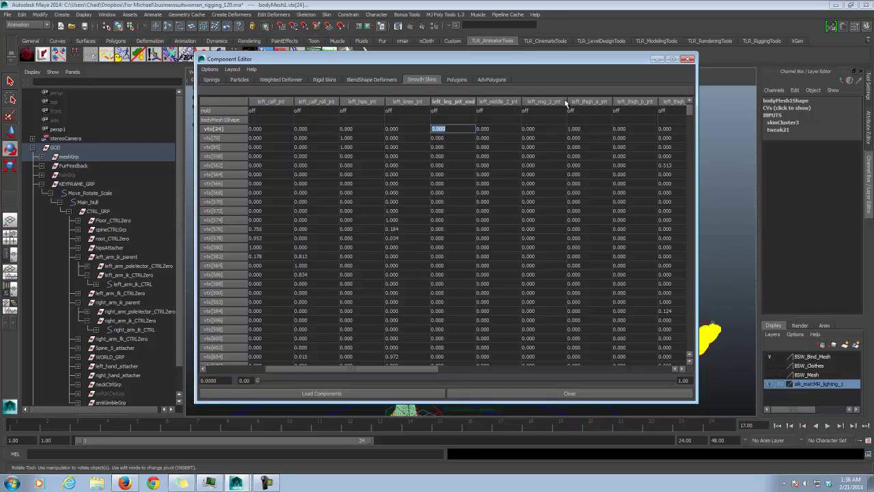
drag(691, 107, 685, 368)
shift+click(543, 360)
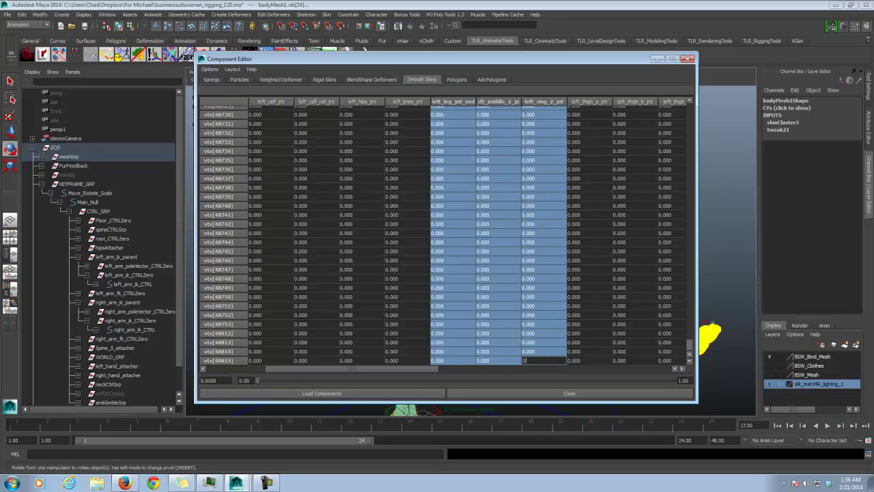
key(Return)
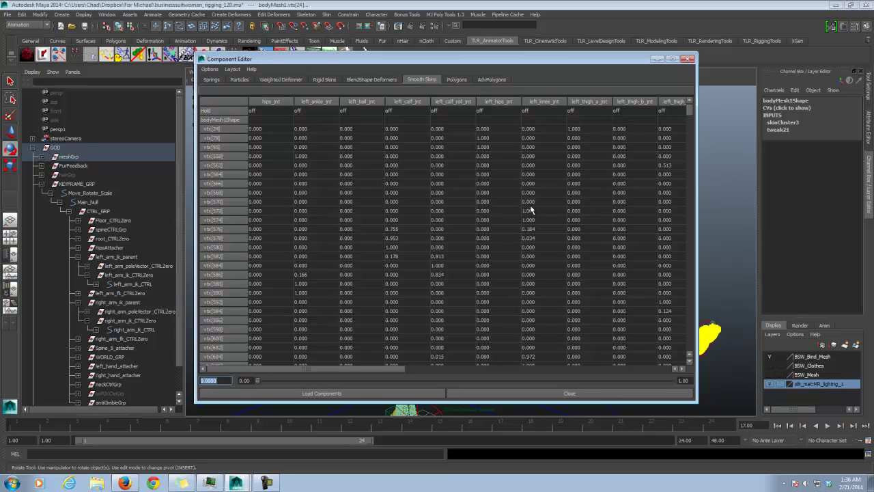
Set the left_thumb_2_jnt and left_wrist_roll_b_jnt weights of all listed leg vertices to 0.
drag(406, 362, 492, 363)
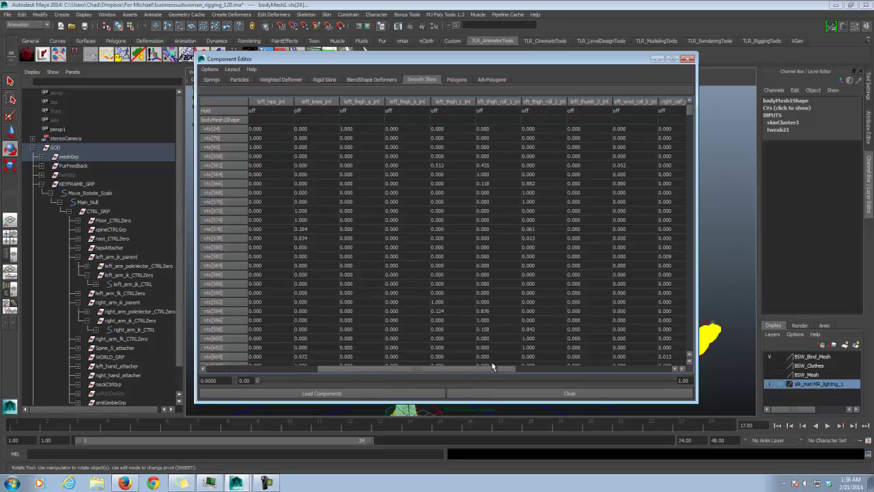
click(582, 129)
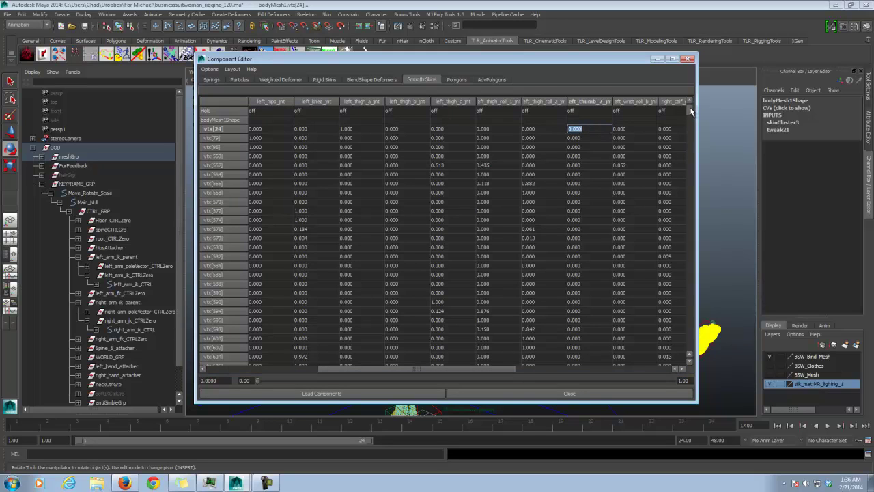
drag(688, 111, 689, 345)
shift+click(642, 360)
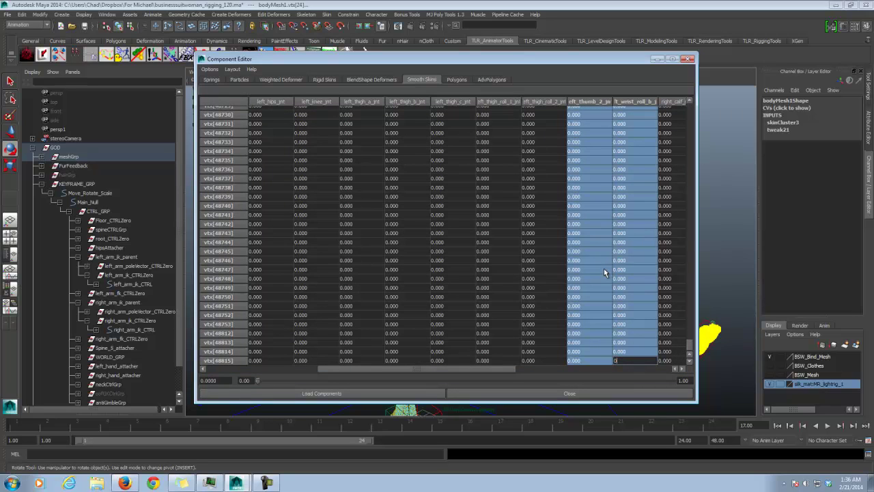
text(0)
key(Return)
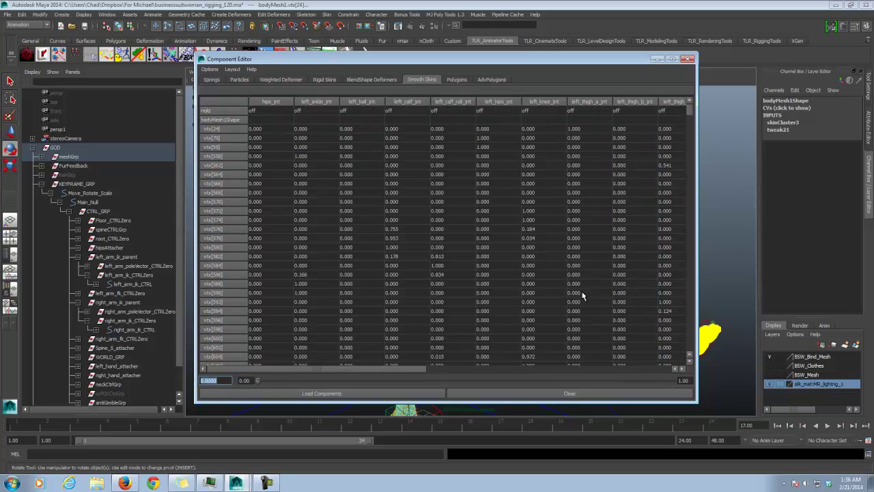
Zero all listed vertices' weights from right_calf_roll_jnt through right_thigh_roll_1_jnt, including right_leg_jnt_end and right_thigh_c_jnt, and minimize the Component Editor.
drag(408, 369, 546, 367)
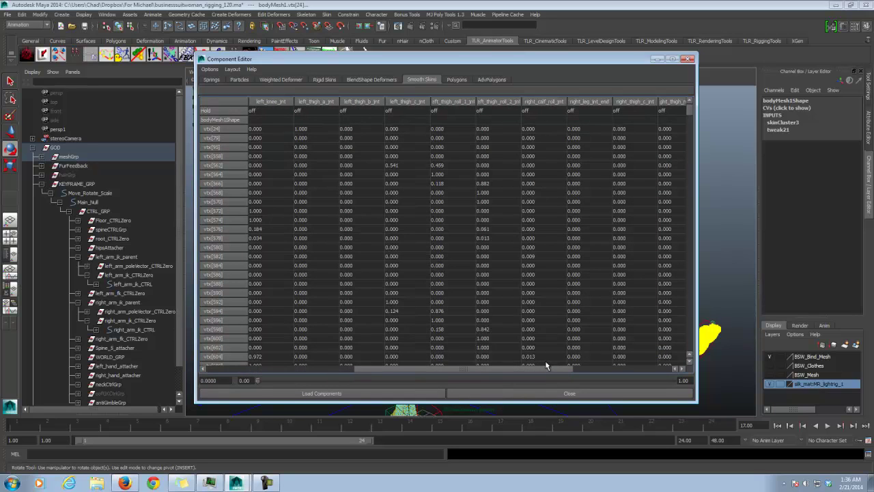
click(448, 127)
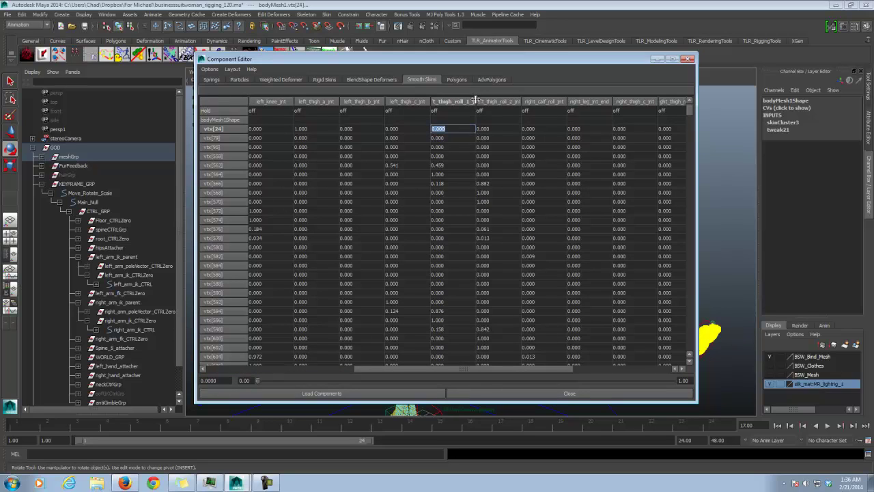
drag(474, 100, 506, 101)
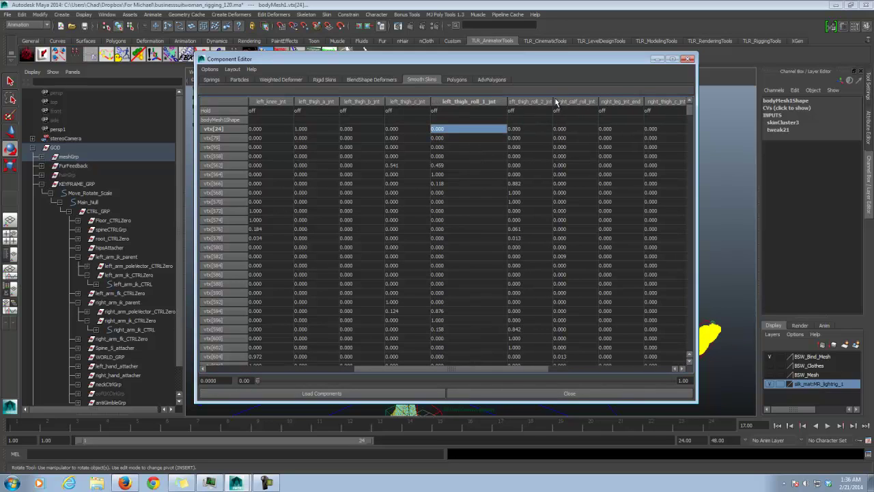
click(565, 128)
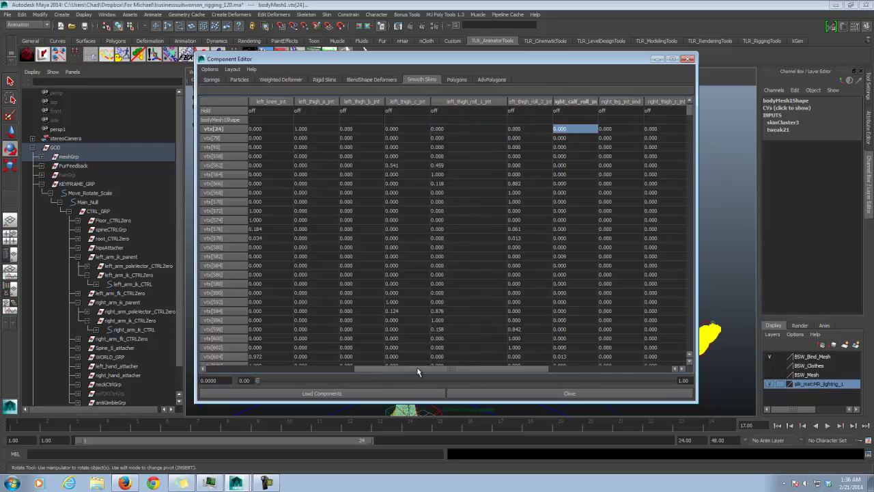
drag(417, 369, 480, 368)
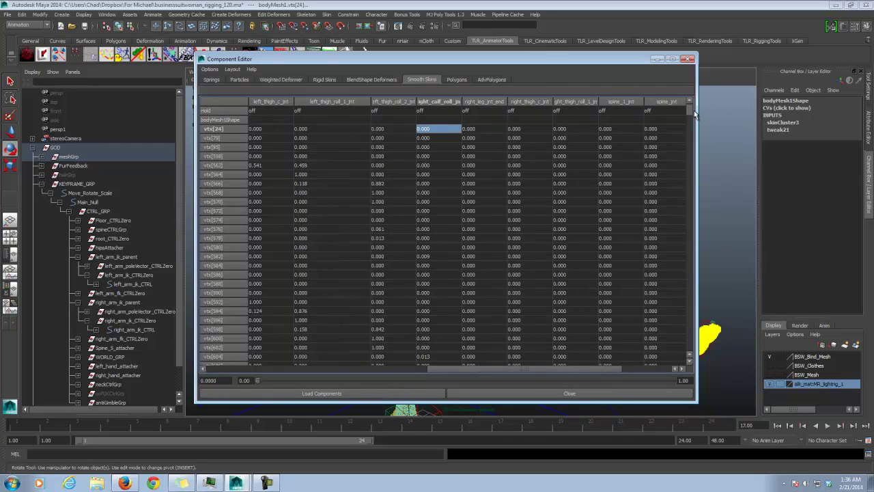
drag(691, 111, 688, 362)
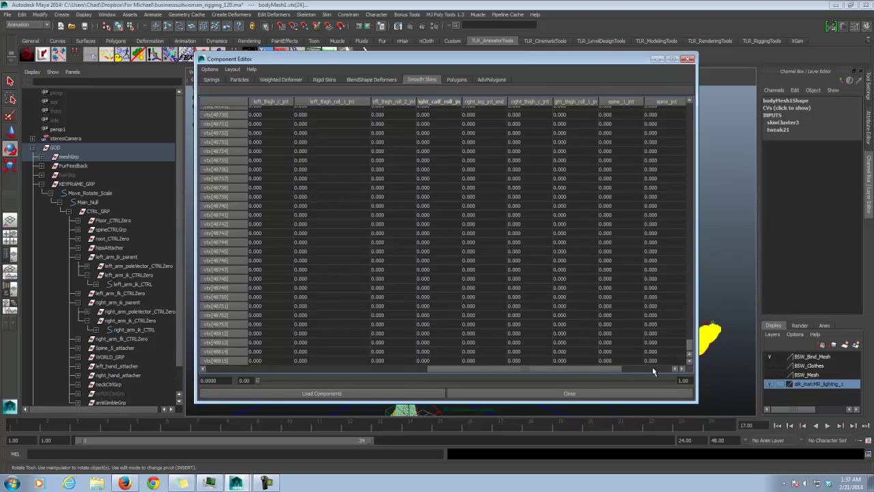
shift+click(572, 361)
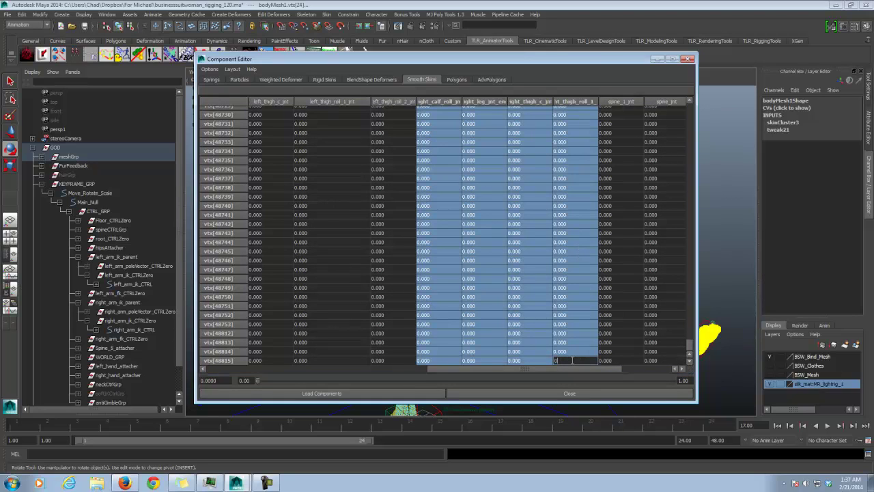
text(0)
key(Return)
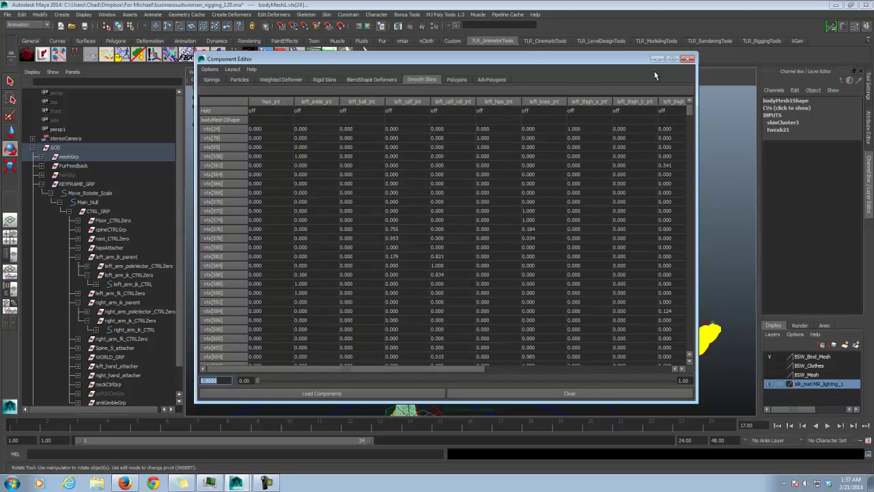
click(656, 59)
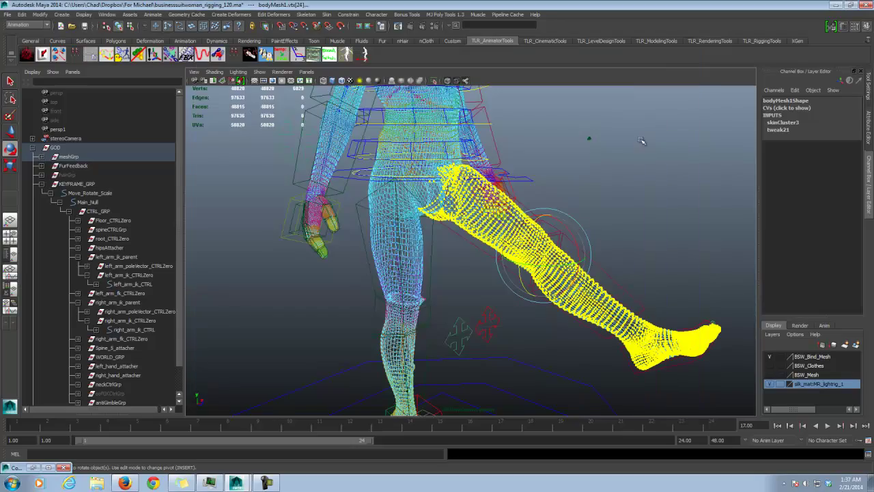
Clear the vertex selection and bend the left knee by rotating the left calf FK control to test the deformation.
alt+drag(642, 193, 536, 195)
alt+right_drag(536, 196, 477, 196)
click(457, 160)
alt+drag(476, 196, 460, 183)
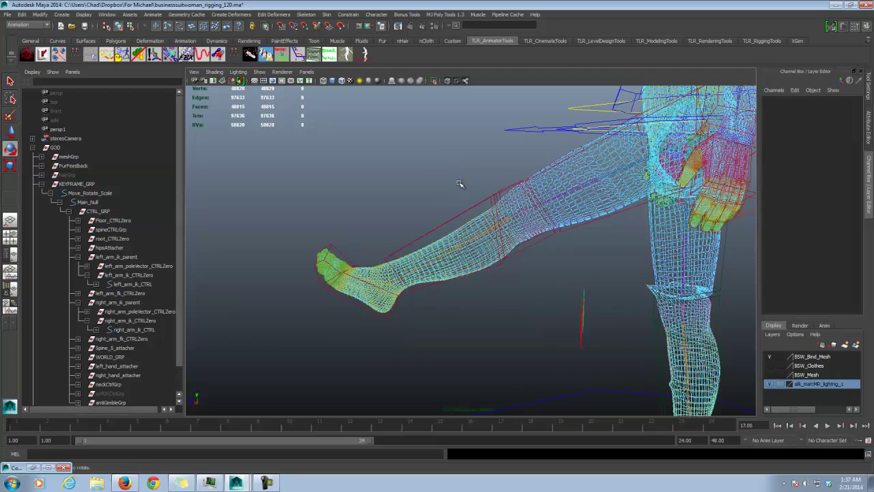
click(464, 211)
alt+right_drag(465, 193, 539, 203)
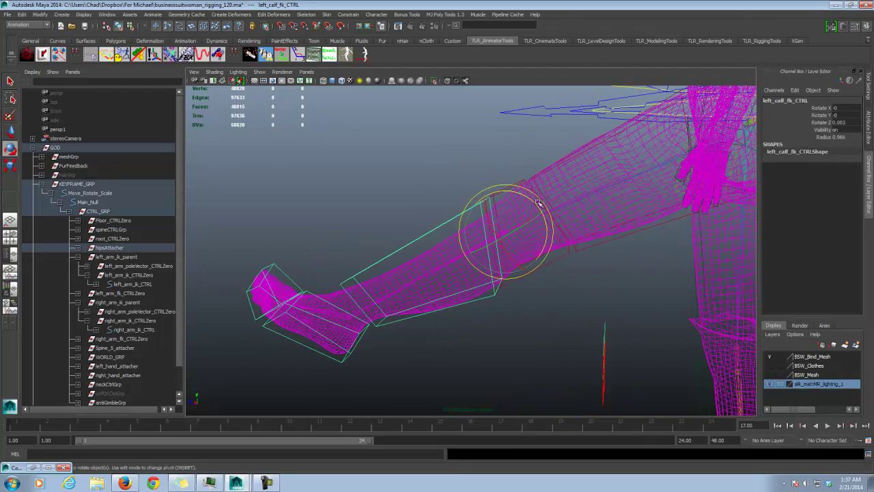
click(556, 263)
drag(566, 229, 561, 188)
alt+middle_drag(571, 194, 548, 163)
Rotate the left ankle FK control and the left ball FK control to flex the foot and bend the toes.
scroll(555, 198, up, 3)
click(556, 214)
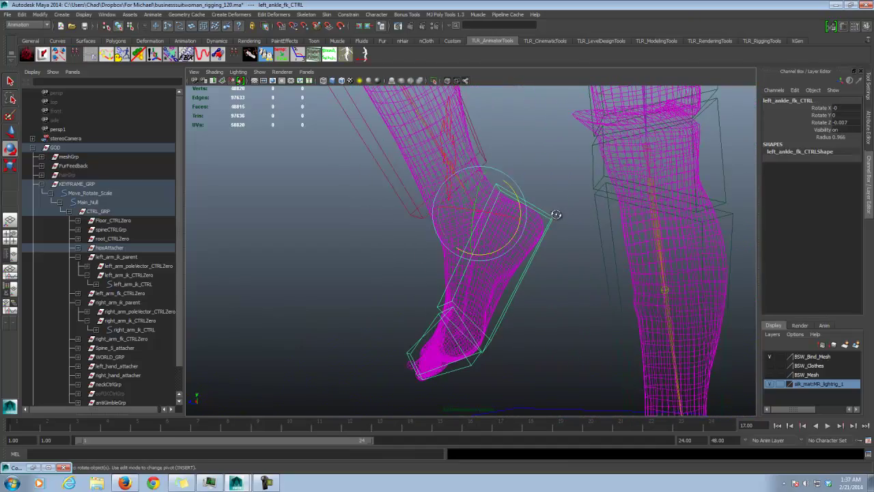
scroll(539, 210, up, 4)
drag(527, 211, 528, 227)
click(390, 291)
alt+drag(400, 279, 421, 259)
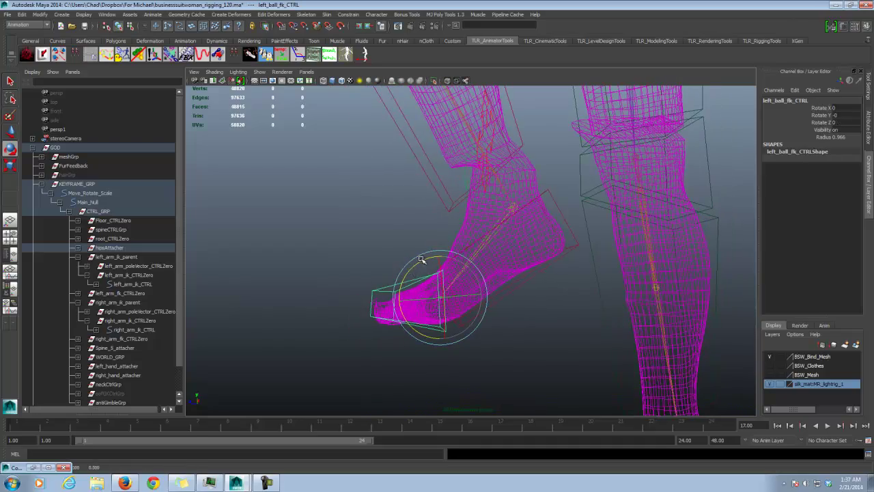
alt+middle_drag(538, 247, 510, 262)
Select the left foot's toe vertices on the body mesh in vertex mode and display the mesh in wireframe.
click(512, 260)
alt+drag(572, 257, 473, 238)
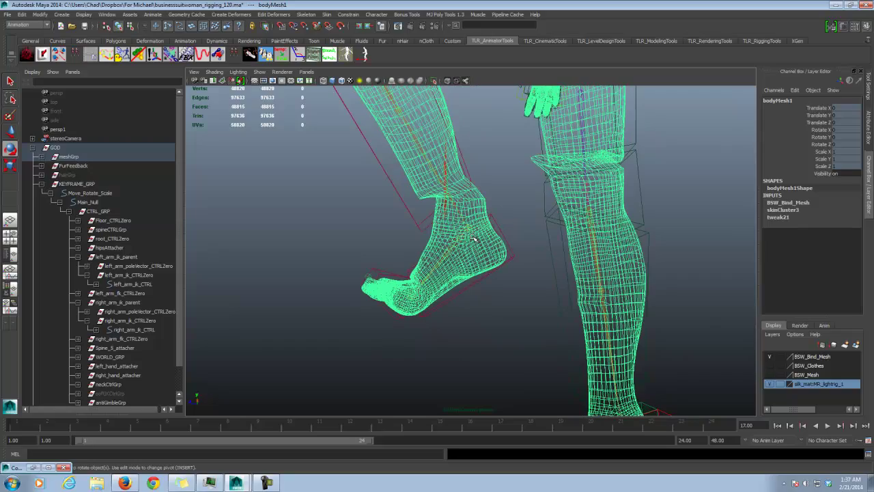
alt+right_drag(519, 215, 556, 234)
alt+middle_drag(556, 234, 561, 227)
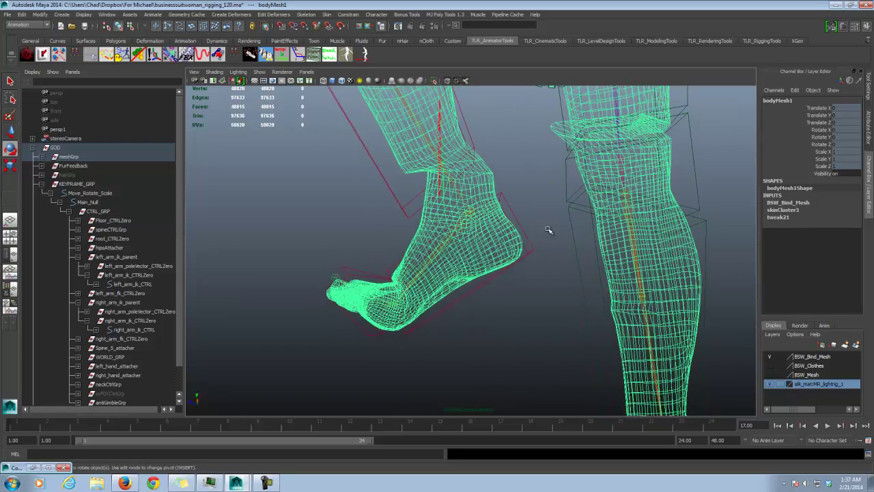
key(5)
mouse_move(503, 245)
alt+mouse_down()
mouse_move(601, 249)
mouse_move(519, 226)
mouse_move(422, 230)
mouse_move(503, 246)
mouse_move(466, 216)
mouse_move(408, 275)
mouse_move(413, 288)
alt+mouse_up()
right_drag(405, 277, 372, 275)
alt+drag(407, 275, 478, 224)
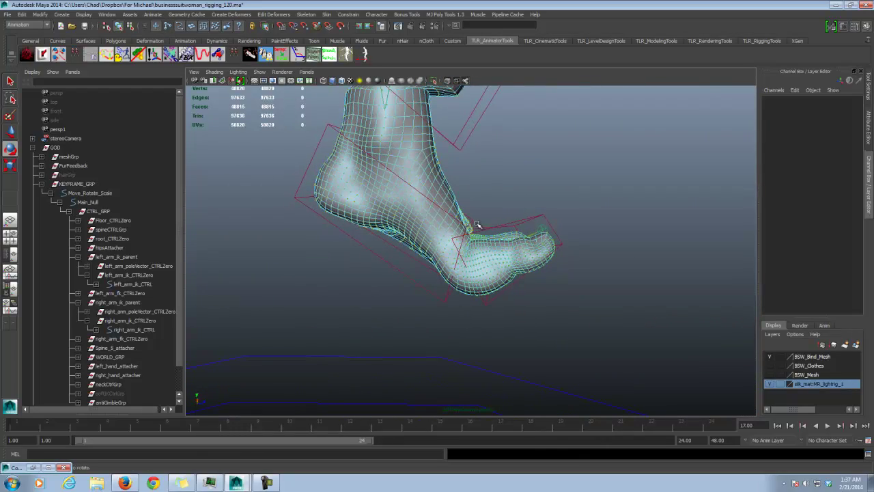
drag(510, 253, 591, 299)
alt+right_drag(589, 296, 665, 287)
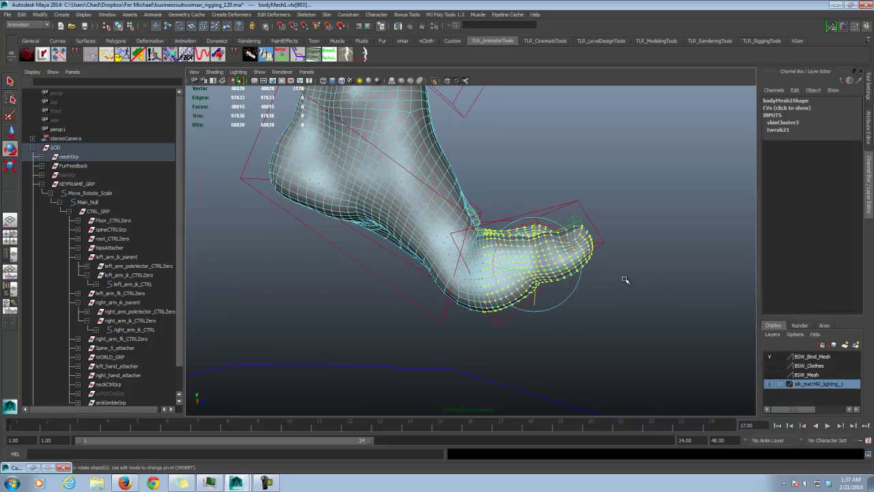
key(4)
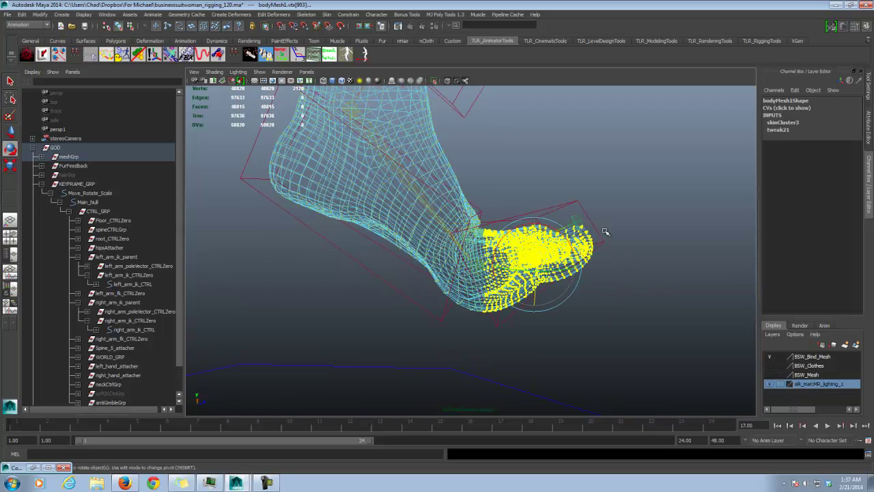
click(119, 26)
key(ctrl+z)
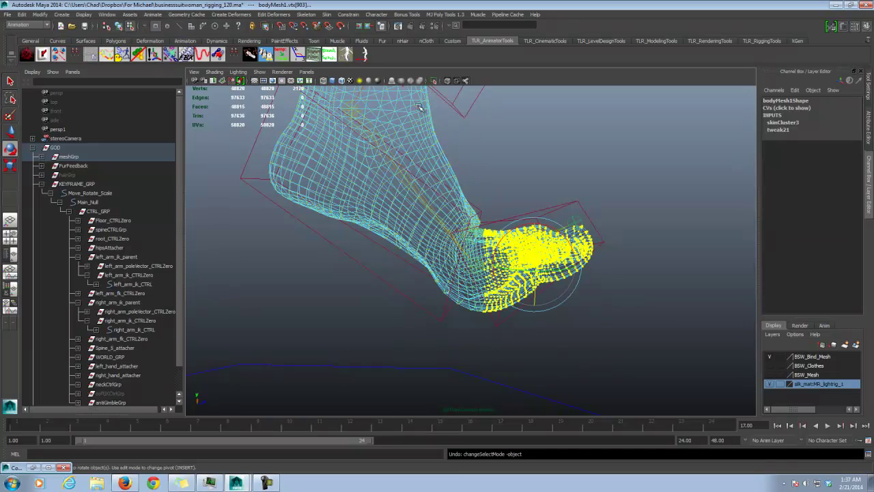
click(120, 26)
right_drag(448, 176, 408, 175)
alt+drag(504, 205, 507, 216)
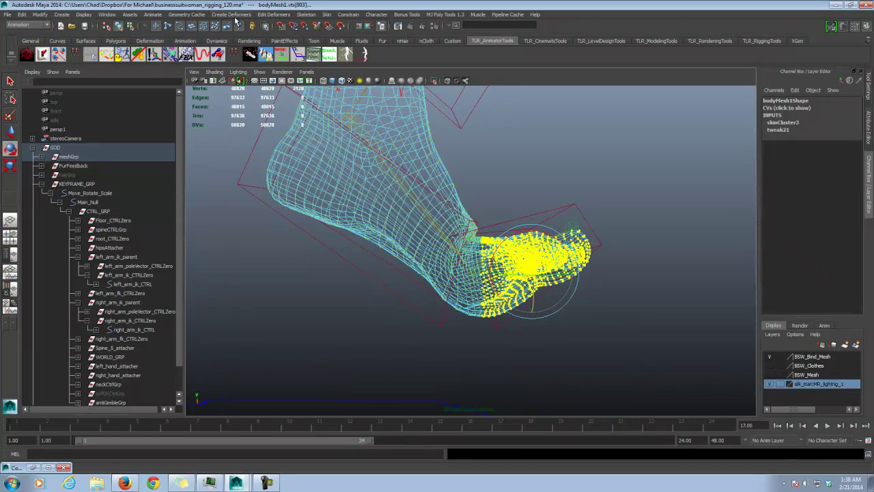
click(496, 245)
shift+click(473, 275)
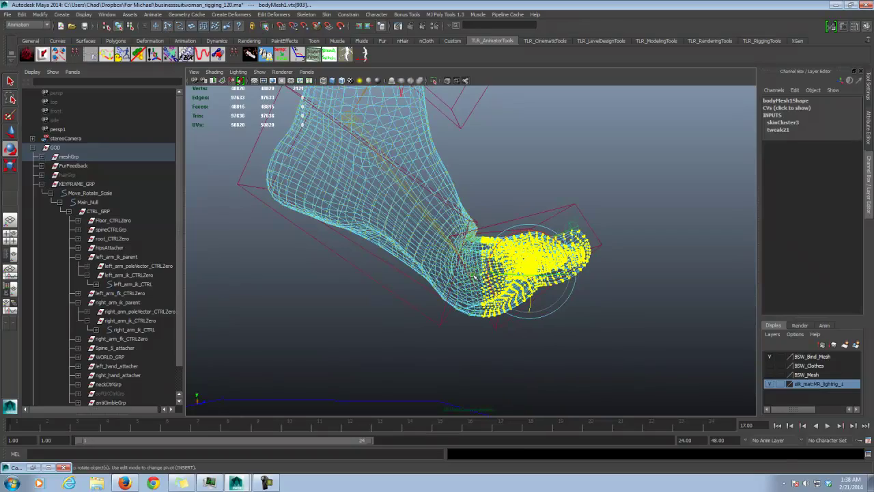
key(z)
alt+right_drag(457, 256, 484, 290)
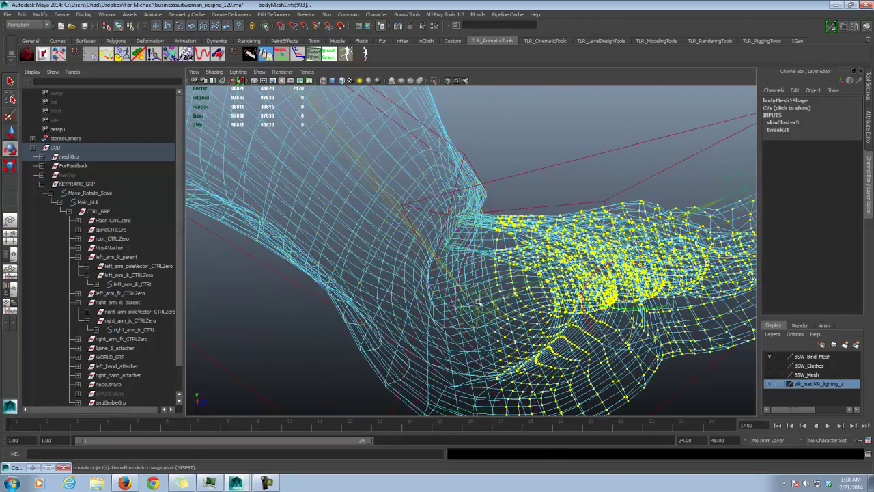
Return the body mesh to object mode and start Paint Skin Weights on it around the left foot.
click(479, 304)
scroll(535, 161, down, 4)
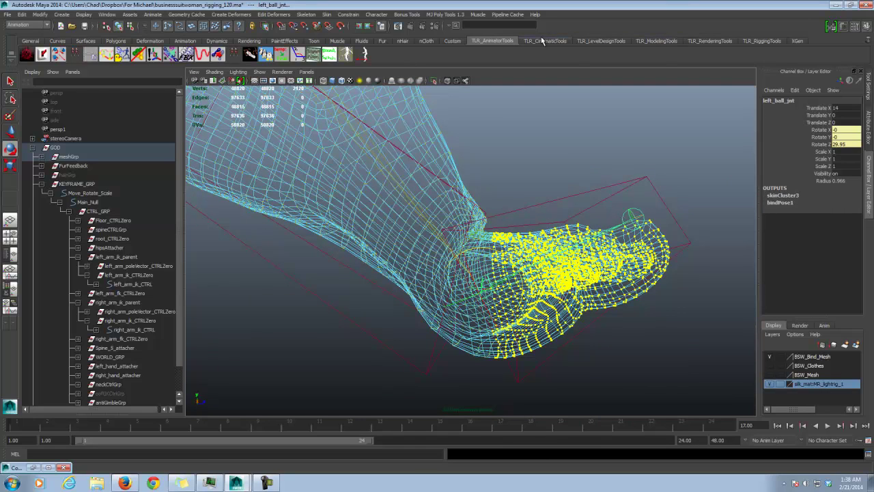
click(751, 42)
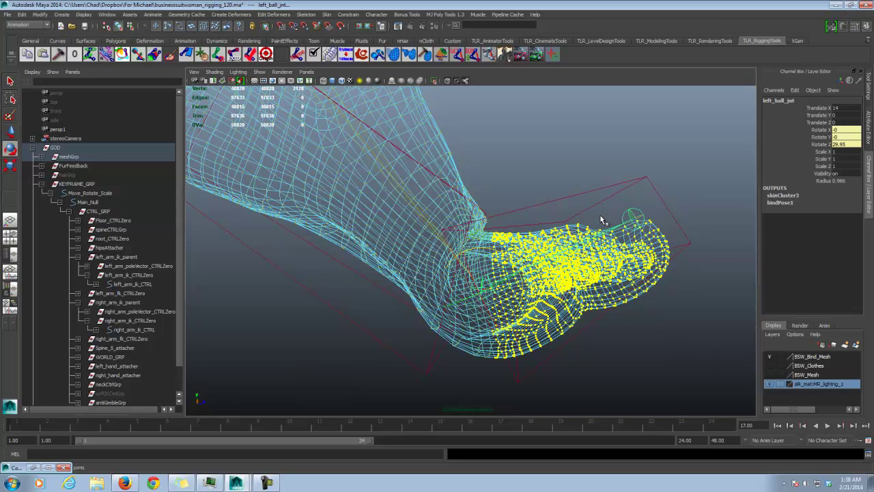
alt+drag(600, 216, 409, 211)
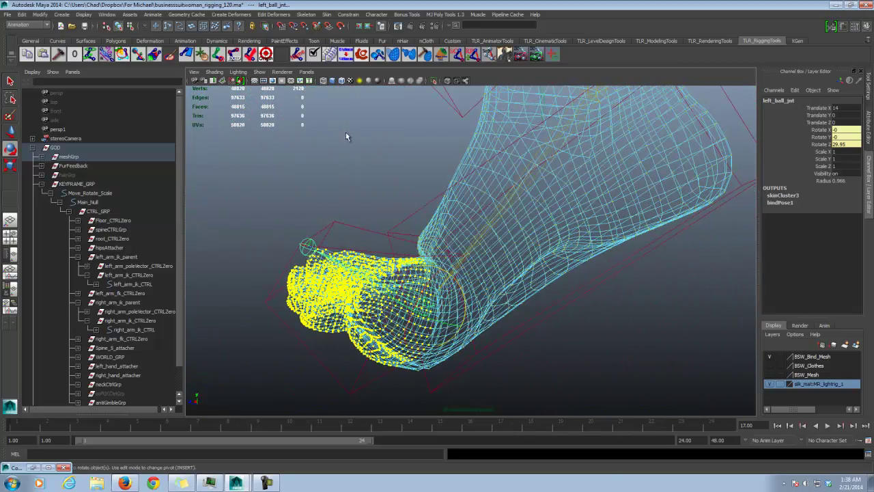
click(118, 26)
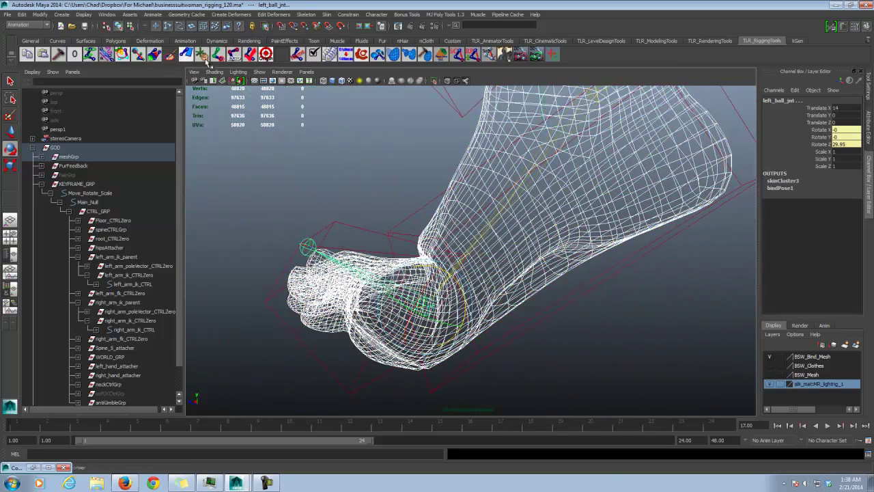
click(458, 204)
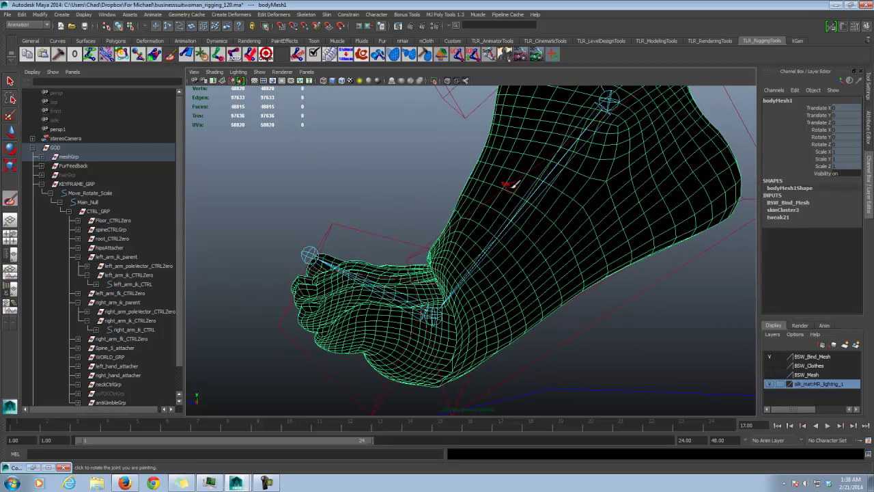
Make left_ankle_jnt the painted influence and set the brush to the Add operation with the softest profile.
right_drag(546, 183, 550, 164)
key(space)
alt+right_drag(647, 161, 564, 160)
click(868, 86)
click(773, 272)
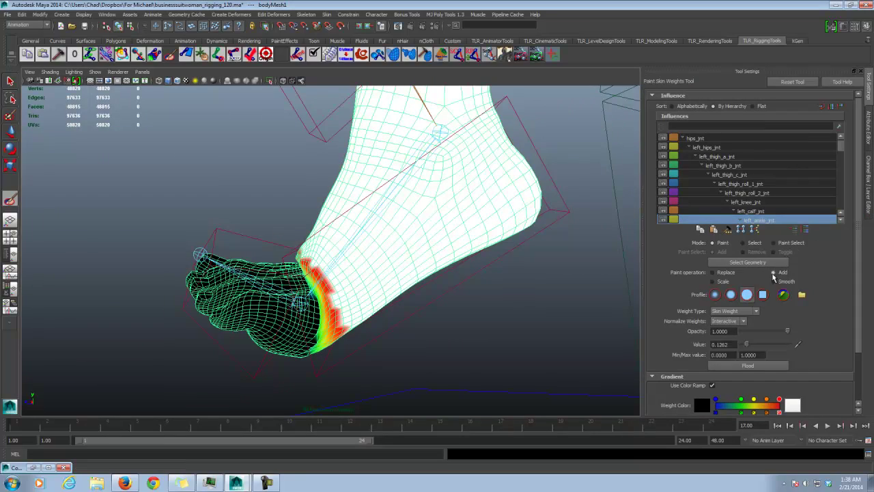
click(715, 293)
click(715, 294)
Add left_ankle_jnt weight over the side and sole of the ball of the foot with value 0.1262.
scroll(419, 218, up, 5)
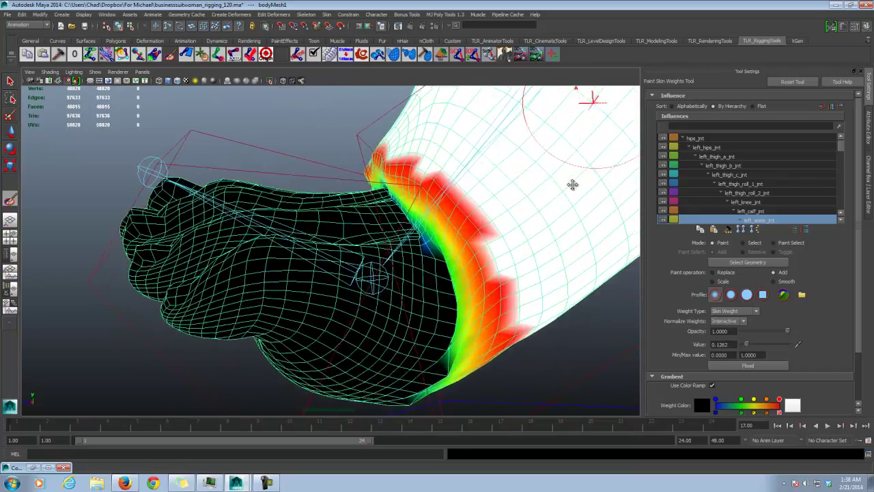
alt+middle_drag(433, 204, 420, 208)
mouse_move(430, 213)
alt+mouse_down()
mouse_move(382, 205)
mouse_move(430, 251)
alt+mouse_up()
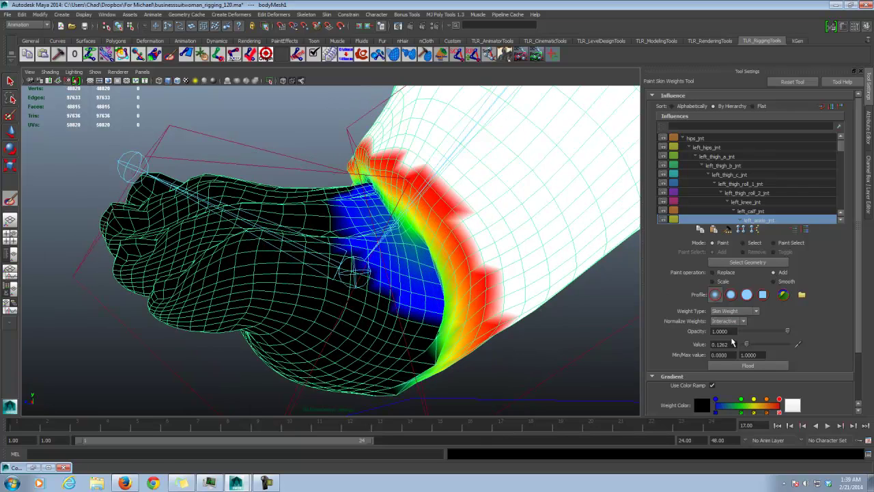
mouse_move(465, 316)
alt+mouse_down()
mouse_move(430, 270)
mouse_move(396, 250)
mouse_move(403, 193)
mouse_move(386, 119)
mouse_move(405, 196)
mouse_move(378, 140)
mouse_move(373, 163)
alt+mouse_up()
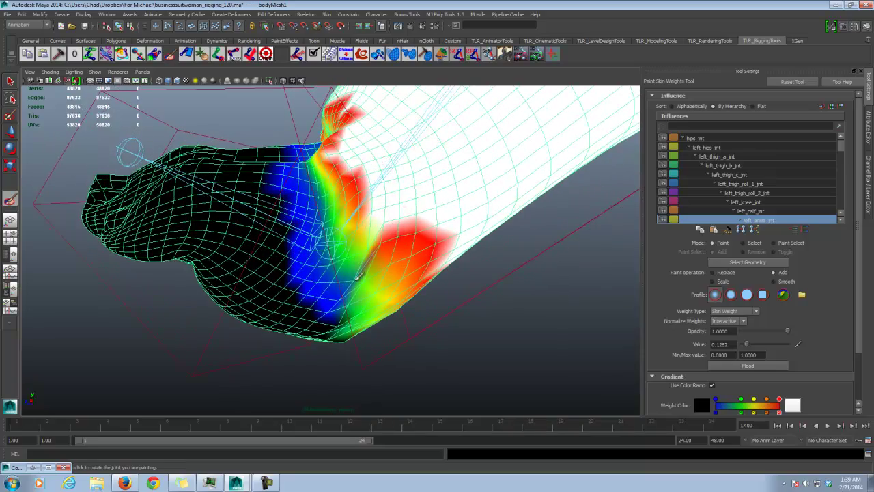
drag(356, 279, 341, 328)
alt+drag(362, 321, 362, 229)
drag(342, 147, 349, 197)
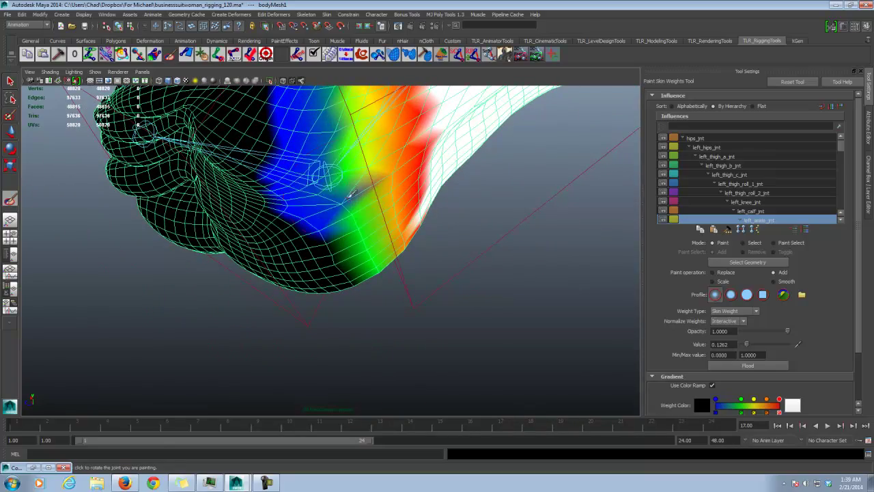
alt+drag(348, 258, 317, 311)
Touch up the left_ankle_jnt weights in the creases between the left foot's toes.
mouse_move(310, 342)
mouse_down()
mouse_move(273, 332)
mouse_move(348, 273)
mouse_move(403, 210)
mouse_move(410, 190)
mouse_move(382, 189)
mouse_move(529, 205)
mouse_move(384, 193)
mouse_move(363, 211)
mouse_move(413, 200)
mouse_up()
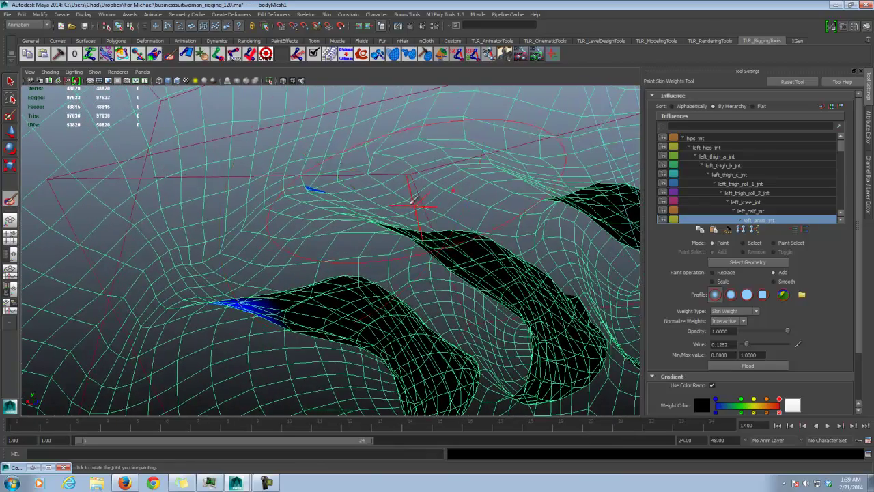
drag(317, 187, 295, 191)
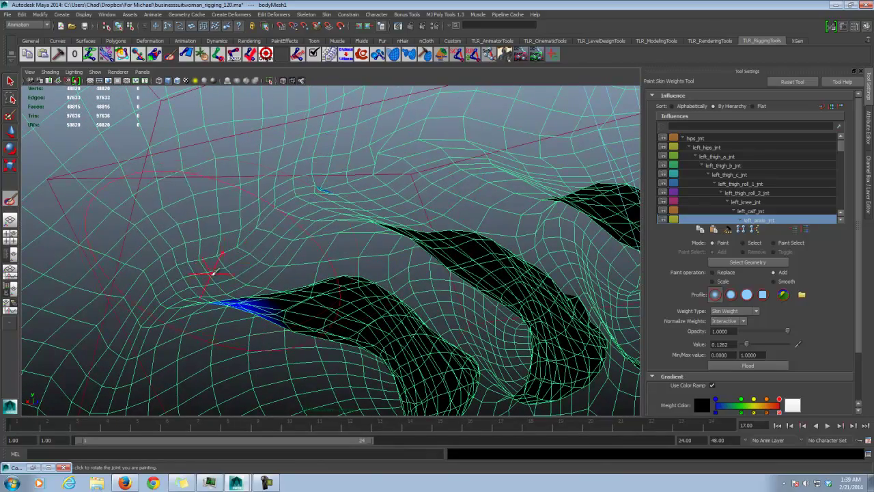
alt+drag(383, 166, 461, 178)
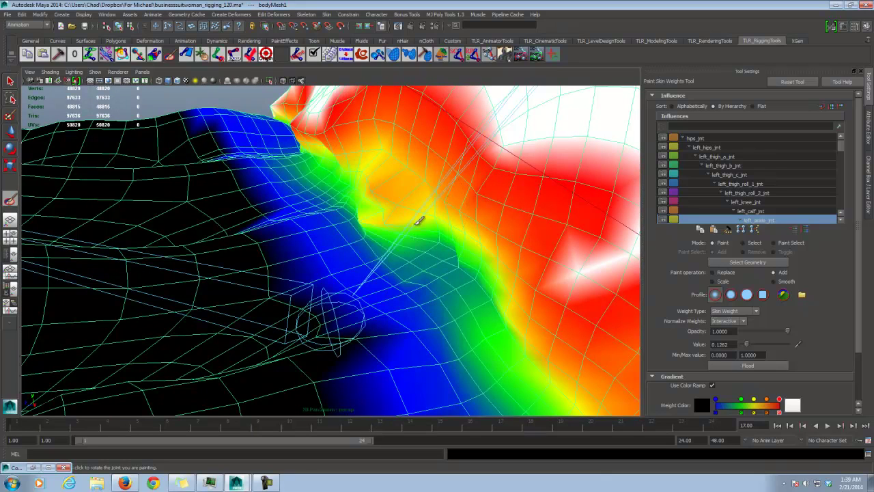
Add more left_ankle_jnt weight across the top of the foot and down both sides of the ball joint.
drag(456, 251, 470, 276)
drag(429, 250, 464, 273)
mouse_move(519, 276)
alt+mouse_down()
mouse_move(527, 273)
mouse_move(418, 232)
mouse_move(362, 185)
mouse_move(425, 289)
mouse_move(400, 257)
mouse_move(406, 277)
mouse_move(422, 282)
mouse_move(351, 175)
mouse_move(372, 207)
alt+mouse_up()
mouse_move(372, 206)
mouse_down()
mouse_move(400, 285)
mouse_move(389, 199)
mouse_move(400, 152)
mouse_move(364, 179)
mouse_move(414, 175)
mouse_move(348, 174)
mouse_up()
drag(277, 190, 263, 195)
alt+middle_drag(226, 183, 452, 153)
mouse_move(324, 187)
mouse_down()
mouse_move(289, 224)
mouse_move(403, 191)
mouse_up()
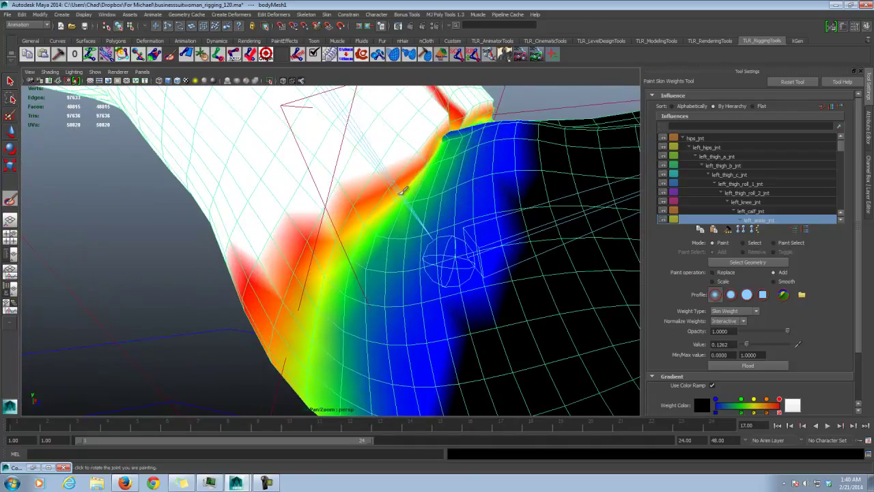
alt+drag(470, 179, 398, 191)
Change the paint operation to Smooth and blend the left_ankle_jnt weights around the whole ball of the foot.
click(773, 282)
alt+drag(584, 248, 400, 211)
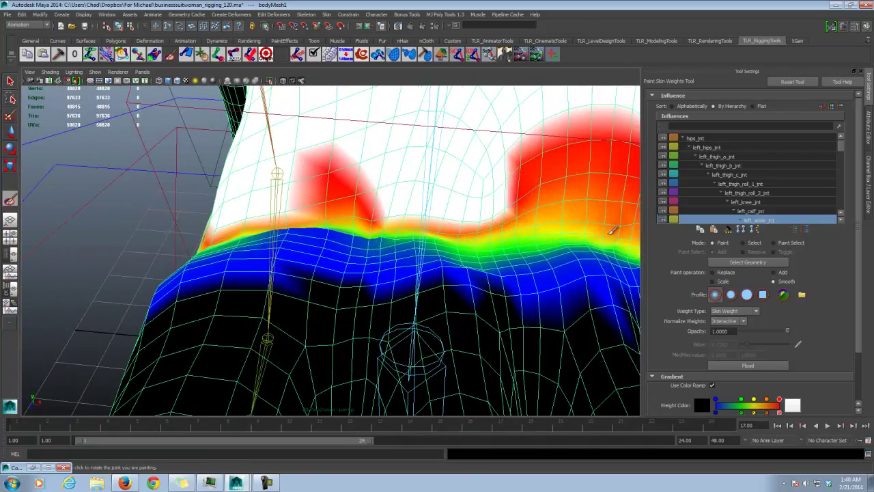
mouse_move(610, 228)
alt+mouse_down()
mouse_move(505, 209)
mouse_move(366, 232)
mouse_move(398, 309)
mouse_move(353, 229)
alt+mouse_up()
alt+right_drag(416, 237, 308, 212)
alt+drag(308, 209, 290, 213)
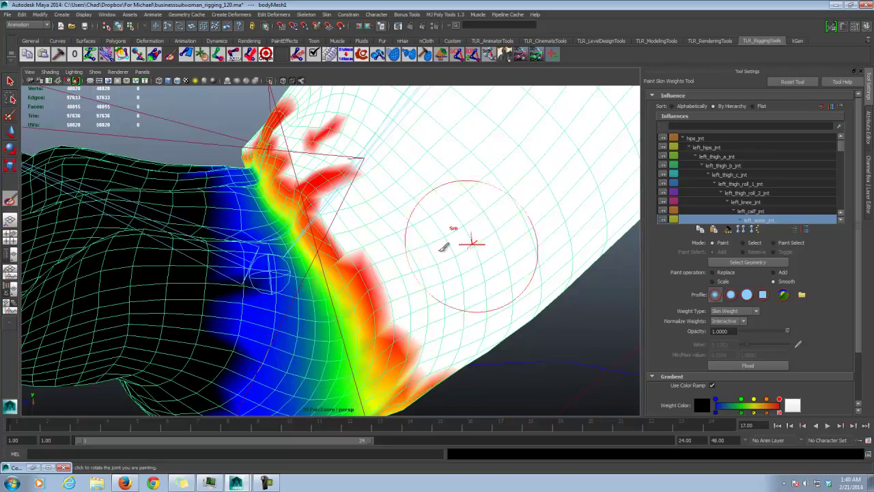
alt+drag(439, 244, 503, 248)
alt+drag(449, 230, 482, 262)
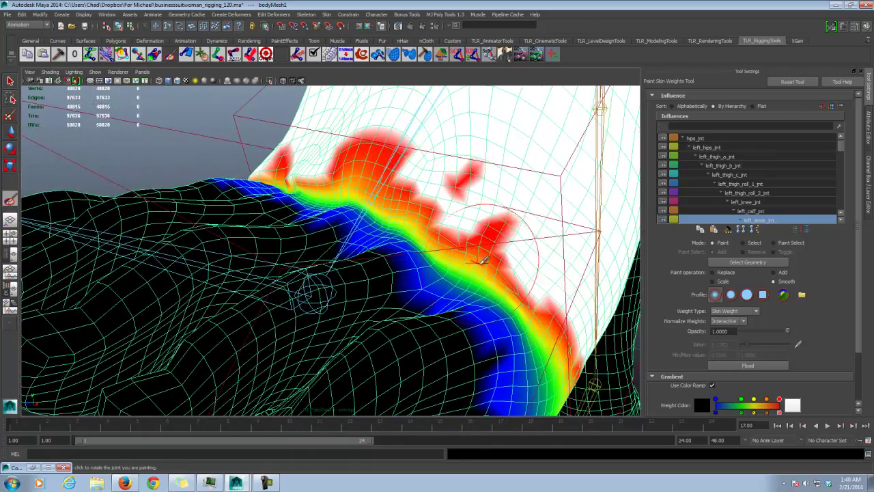
alt+drag(521, 333, 470, 272)
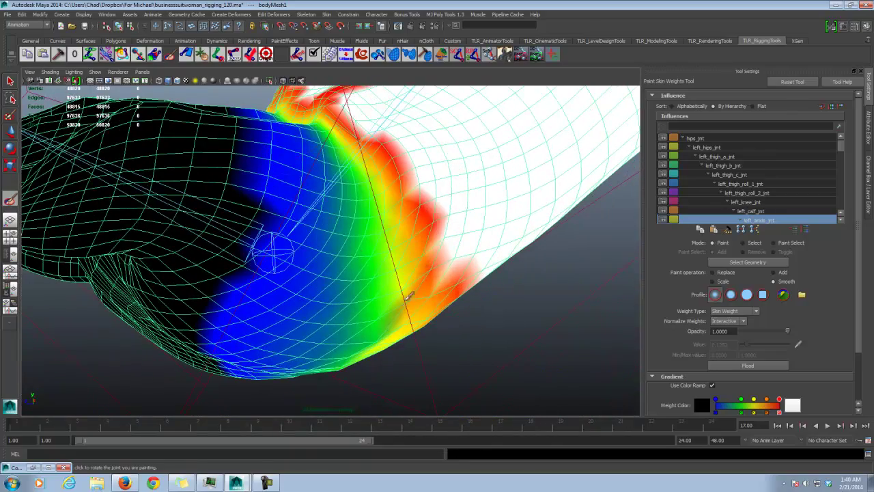
alt+drag(404, 260, 302, 222)
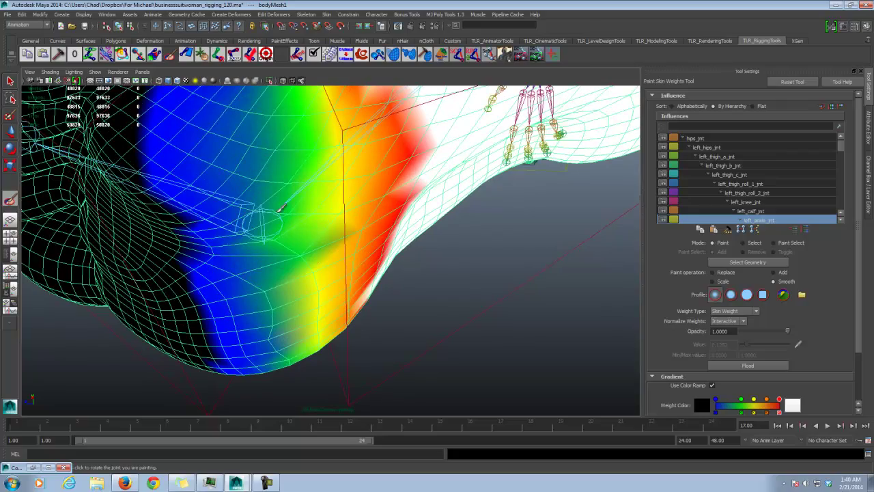
mouse_move(307, 248)
alt+mouse_down()
mouse_move(302, 218)
mouse_move(307, 259)
mouse_move(299, 244)
mouse_move(303, 253)
alt+mouse_up()
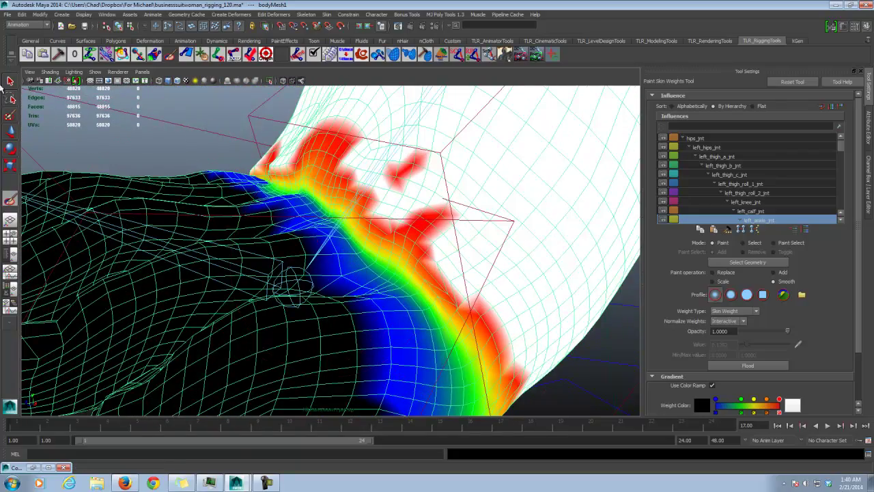
Select two vertices above the toes and zero their left_calf_jnt, left_leg_jnt_end, right_ankle_jnt and right_ball_jnt weights in the Component Editor.
key(q)
right_drag(449, 295, 419, 276)
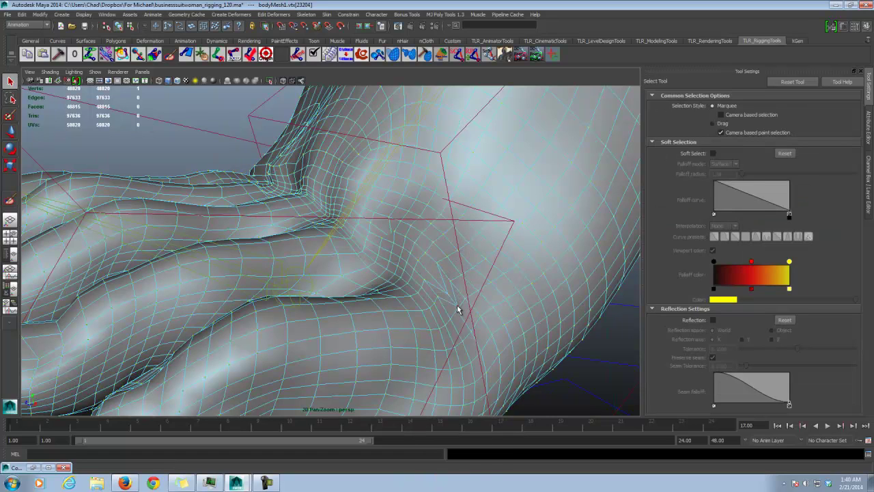
click(106, 15)
mouse_move(130, 29)
click(234, 30)
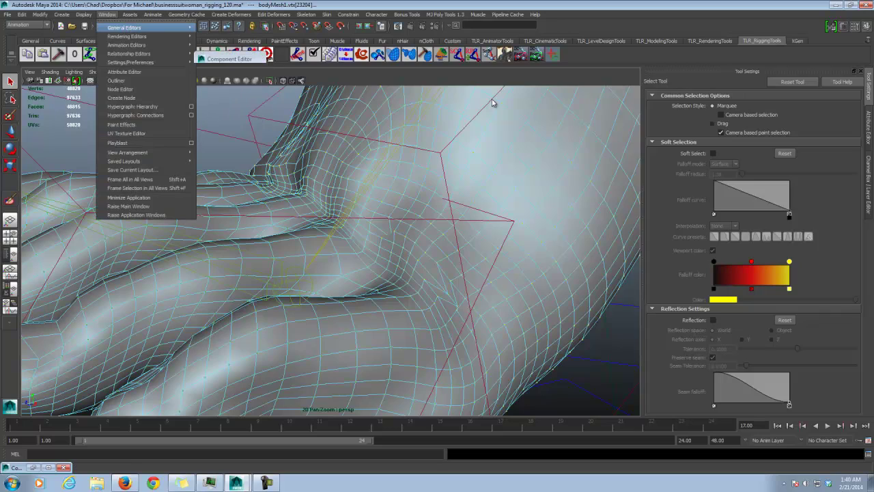
drag(432, 131, 491, 142)
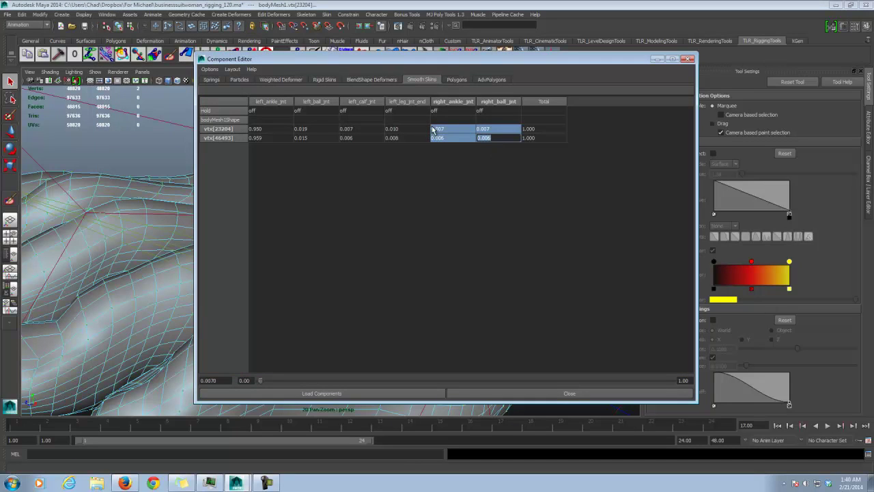
drag(400, 127, 456, 138)
drag(352, 130, 484, 140)
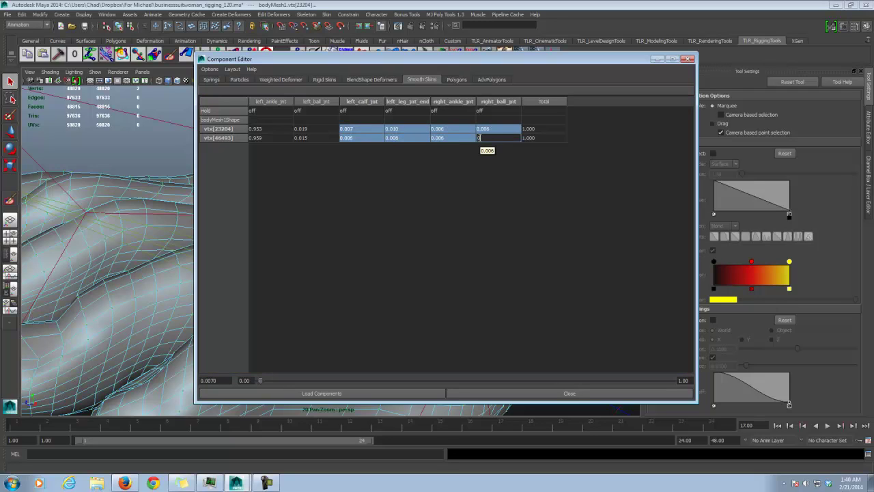
text(0)
key(Return)
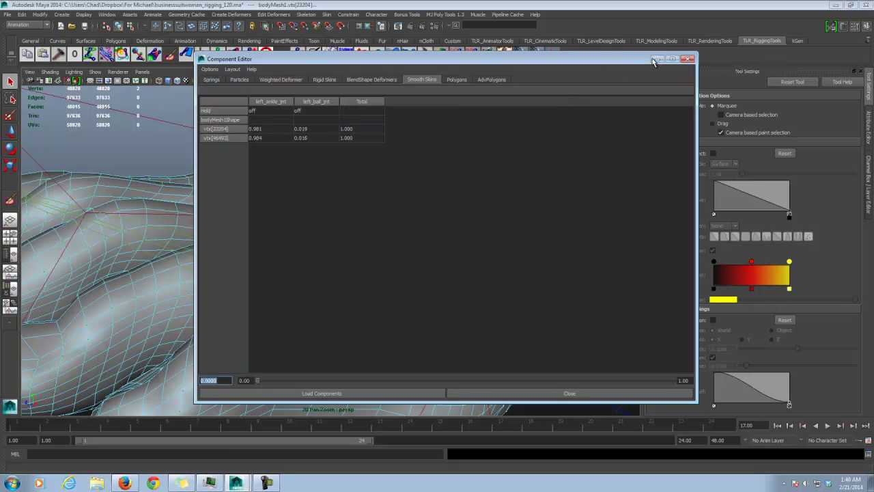
click(657, 59)
Check the toe crease, resume Paint Skin Weights, and smooth the left_ankle_jnt weights along the side of the ball of the foot.
alt+drag(496, 187, 493, 210)
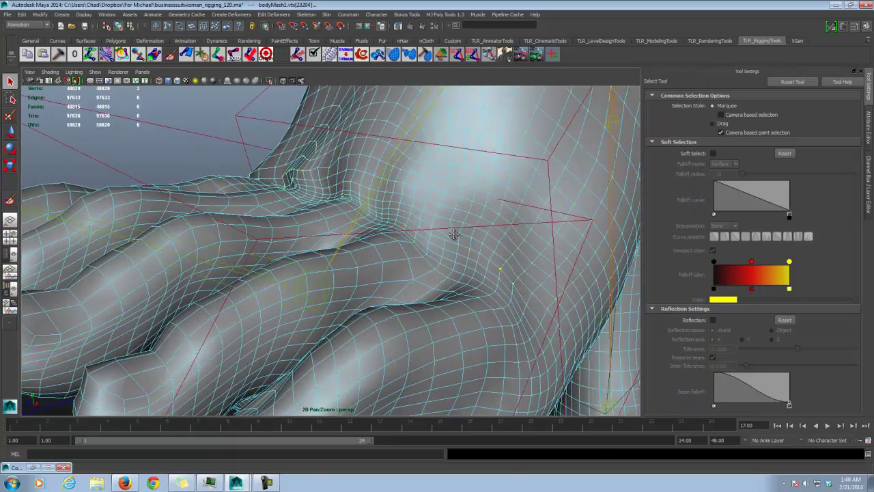
mouse_move(454, 234)
alt+mouse_down()
mouse_move(551, 264)
mouse_move(537, 251)
mouse_move(580, 254)
alt+mouse_up()
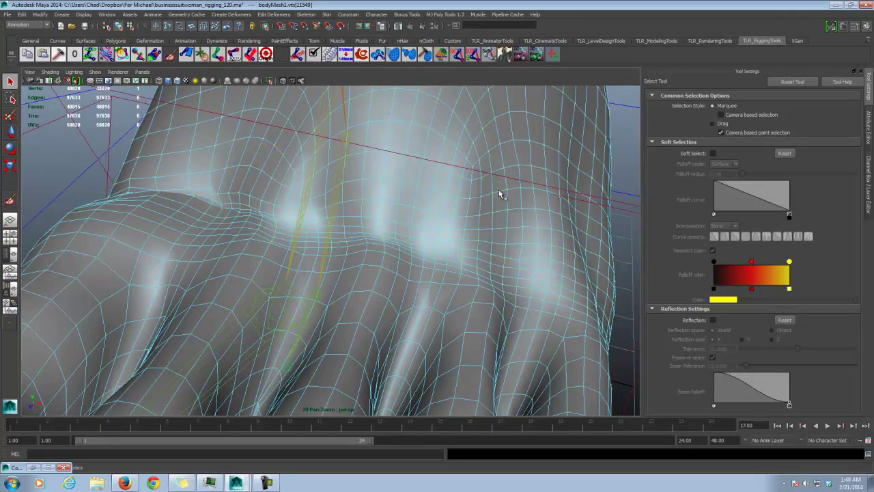
alt+drag(544, 210, 434, 126)
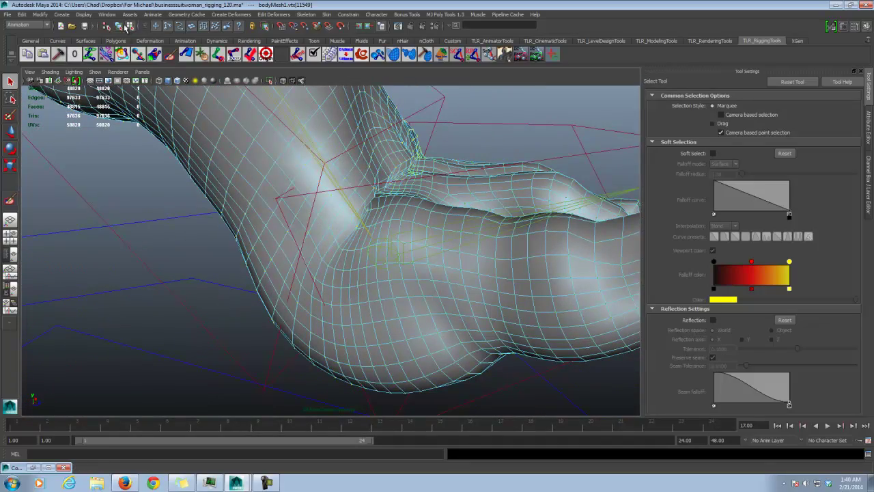
click(172, 54)
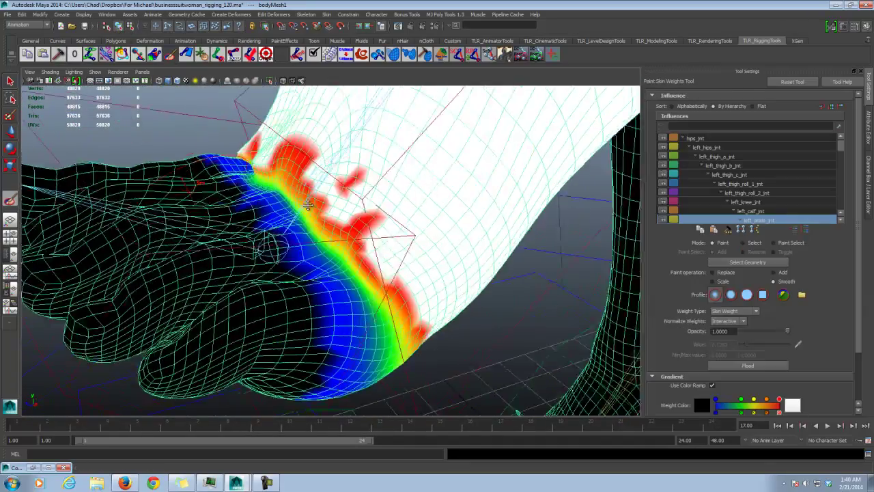
mouse_move(308, 204)
alt+mouse_down()
mouse_move(321, 218)
mouse_move(365, 228)
mouse_move(353, 209)
mouse_move(390, 214)
mouse_move(379, 229)
alt+mouse_up()
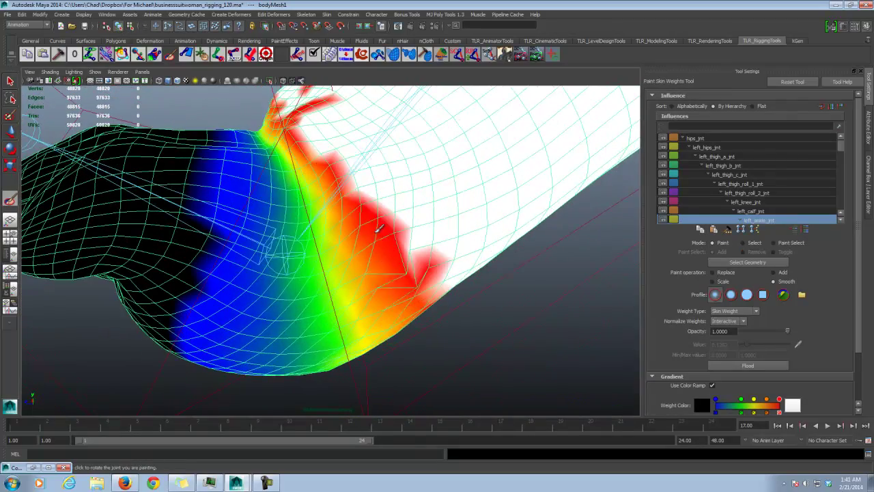
mouse_move(527, 253)
alt+mouse_down()
mouse_move(478, 251)
mouse_move(799, 197)
alt+mouse_up()
scroll(841, 152, down, 3)
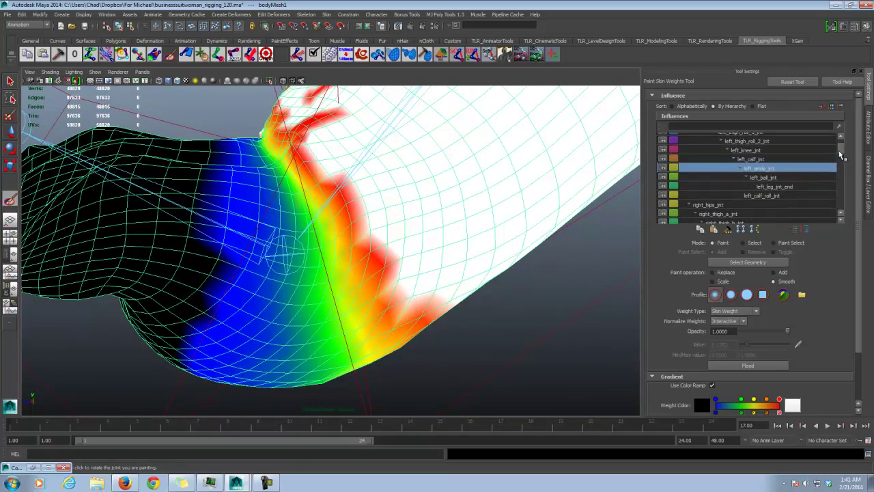
Smooth the left_ball_jnt weights across the top of the foot and along the side of the ball joint.
click(765, 178)
alt+drag(446, 238, 416, 249)
mouse_move(357, 263)
mouse_down()
mouse_move(357, 238)
mouse_move(321, 207)
mouse_move(307, 145)
mouse_move(328, 140)
mouse_move(326, 199)
mouse_move(348, 294)
mouse_move(367, 260)
mouse_up()
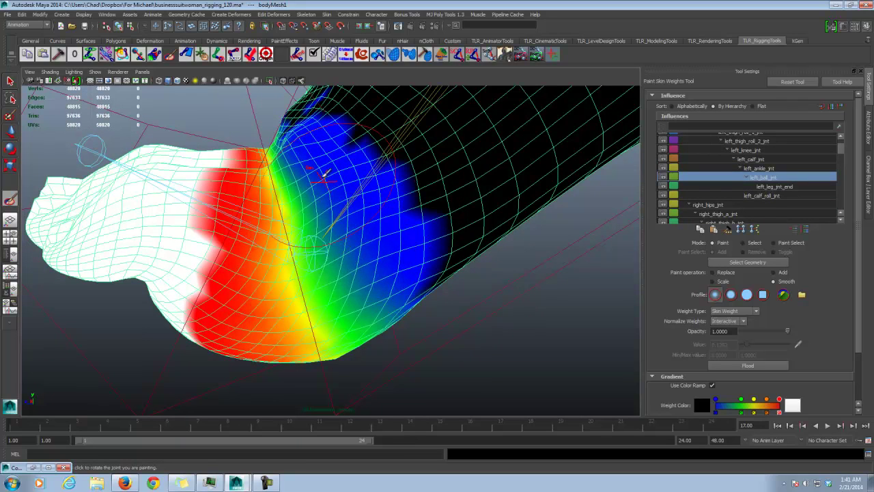
alt+drag(346, 307, 328, 259)
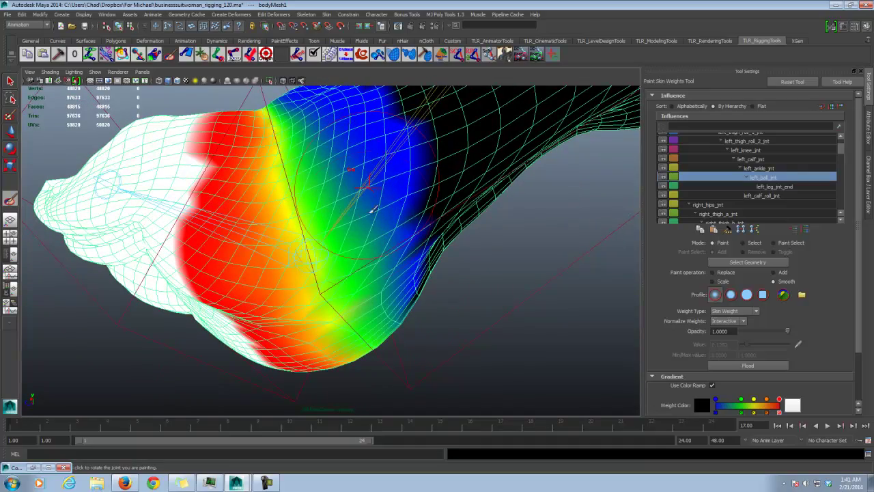
alt+drag(354, 178, 371, 358)
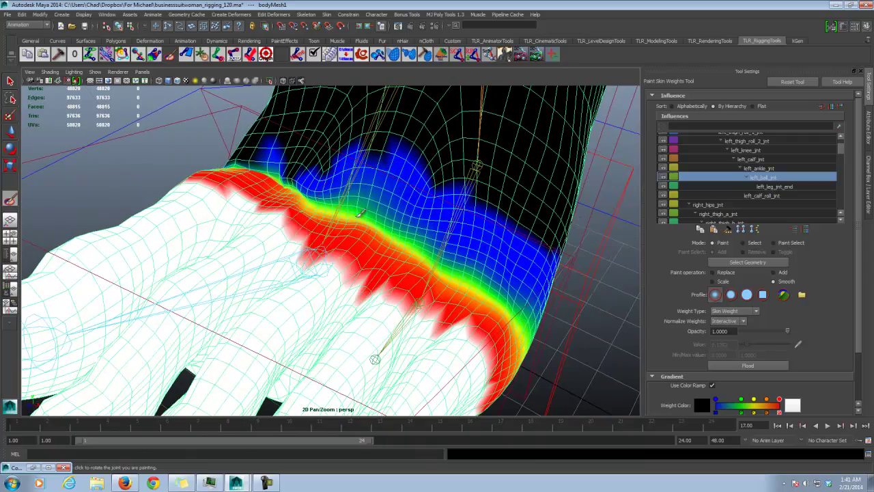
mouse_move(301, 167)
alt+mouse_down()
mouse_move(317, 193)
mouse_move(307, 260)
mouse_move(323, 292)
mouse_move(381, 168)
mouse_move(354, 143)
alt+mouse_up()
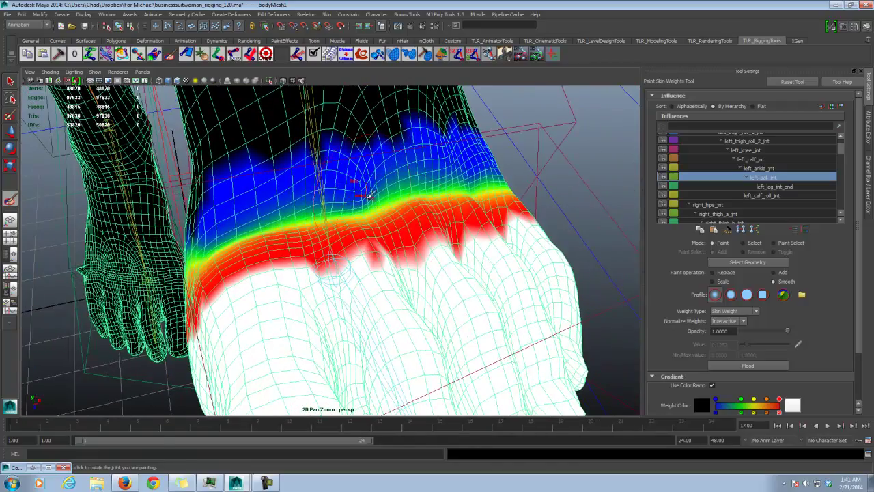
alt+drag(419, 189, 314, 168)
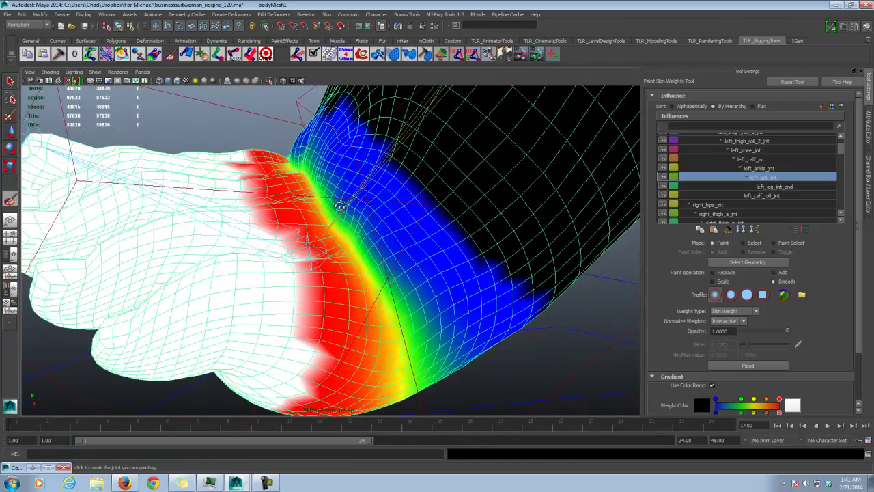
alt+drag(358, 250, 345, 220)
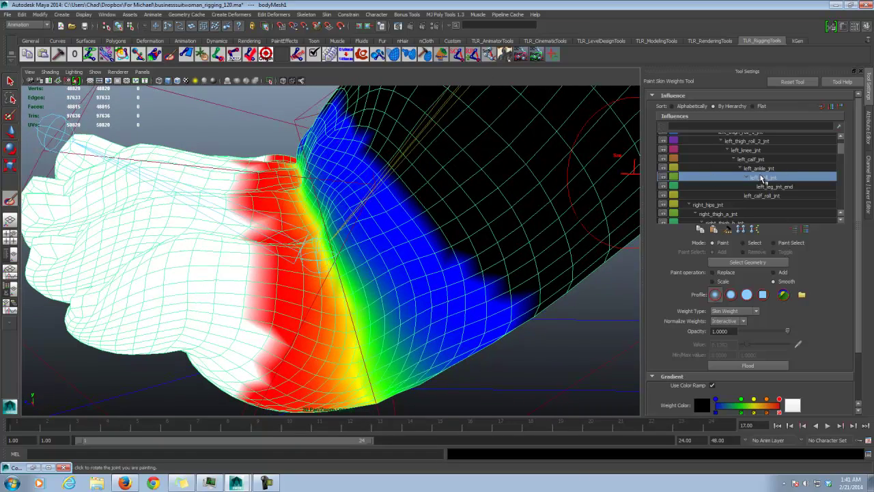
alt+drag(587, 181, 398, 200)
Inspect the shaded toe crease and a vertex on top of the foot, returning to object selection and Paint Skin Weights.
click(10, 81)
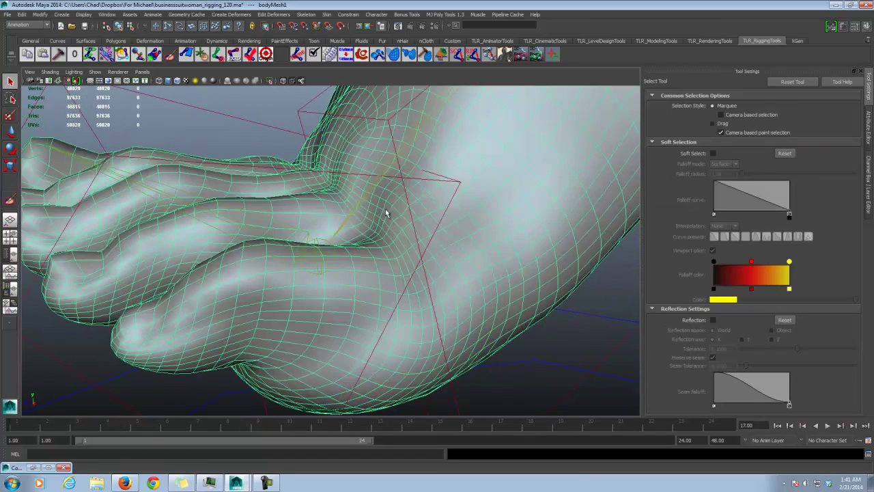
right_click(413, 217)
right_click(425, 212)
right_drag(424, 214, 407, 214)
click(401, 213)
alt+drag(391, 174, 409, 178)
click(118, 26)
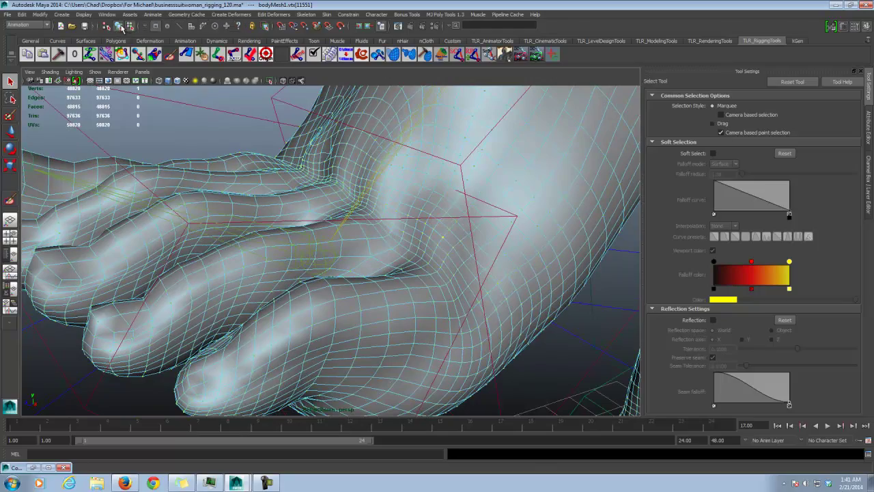
click(170, 55)
Continue smoothing the left_ball_jnt weights on both sides of the foot and over the toe crease.
alt+drag(435, 184, 396, 201)
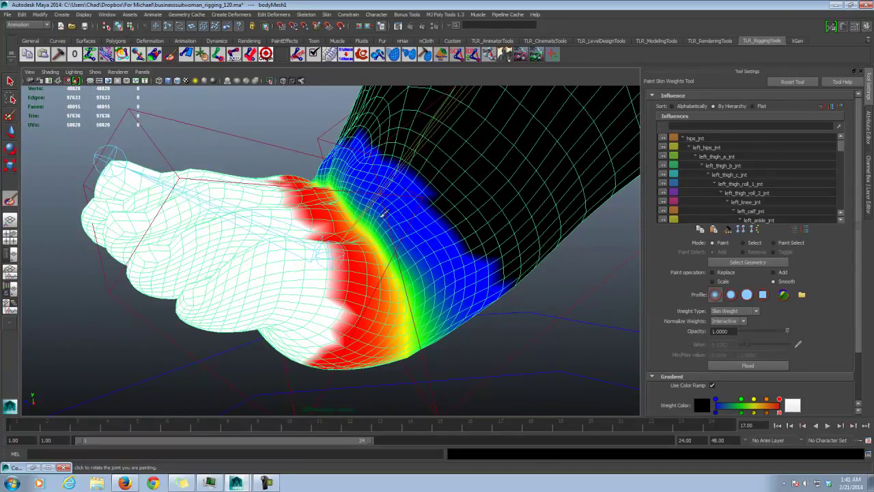
alt+drag(417, 305, 321, 256)
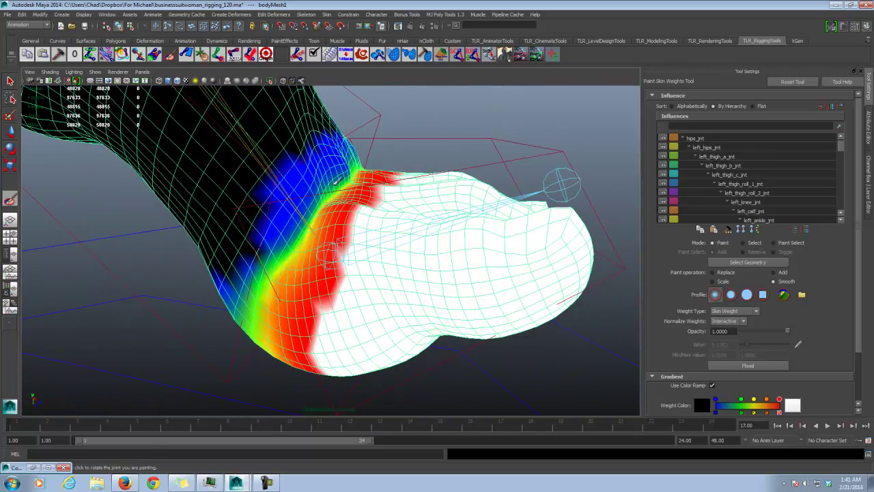
mouse_move(357, 168)
alt+mouse_down()
mouse_move(368, 179)
mouse_move(329, 192)
mouse_move(348, 181)
mouse_move(330, 246)
alt+mouse_up()
alt+drag(338, 295, 318, 314)
mouse_move(287, 237)
mouse_down()
mouse_move(301, 195)
mouse_move(243, 310)
mouse_move(246, 322)
mouse_up()
mouse_move(314, 261)
alt+mouse_down()
mouse_move(312, 288)
mouse_move(474, 271)
mouse_move(389, 269)
alt+mouse_up()
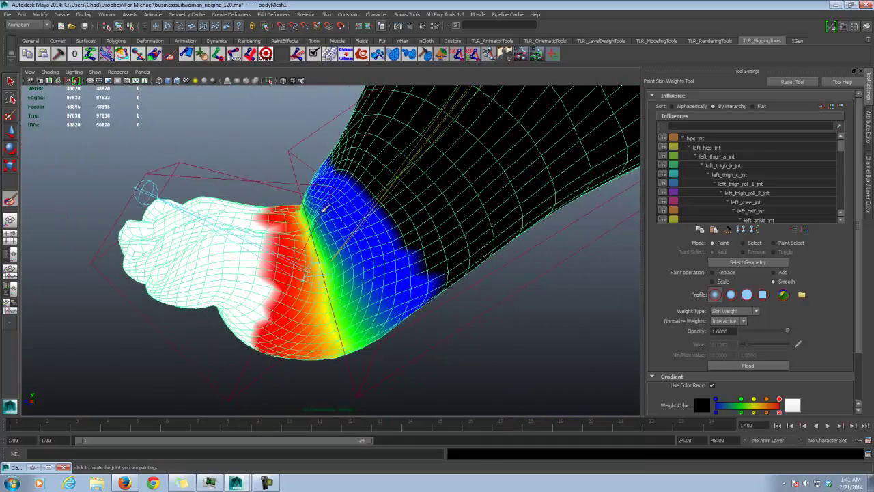
mouse_move(347, 215)
alt+mouse_down()
mouse_move(358, 220)
mouse_move(335, 207)
alt+mouse_up()
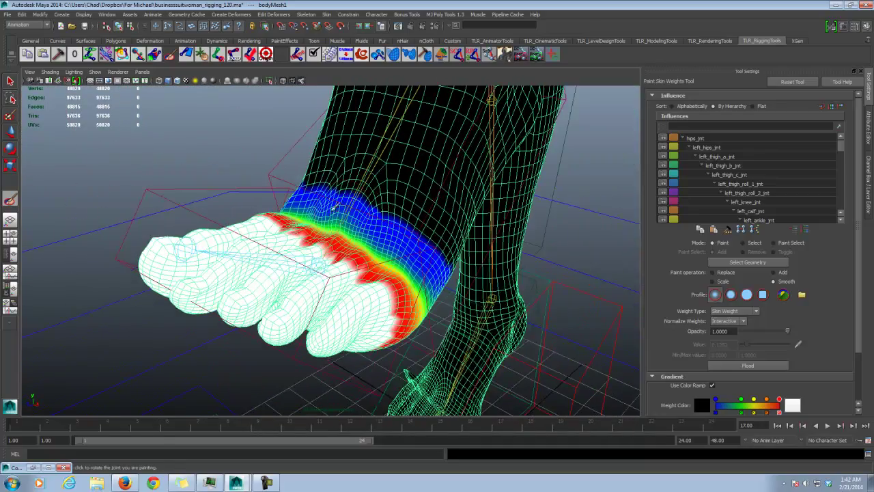
alt+right_drag(348, 226, 421, 232)
alt+drag(421, 232, 337, 198)
Examine individual vertices above the toes and at the heel without weight colors, ending in object selection mode.
click(12, 81)
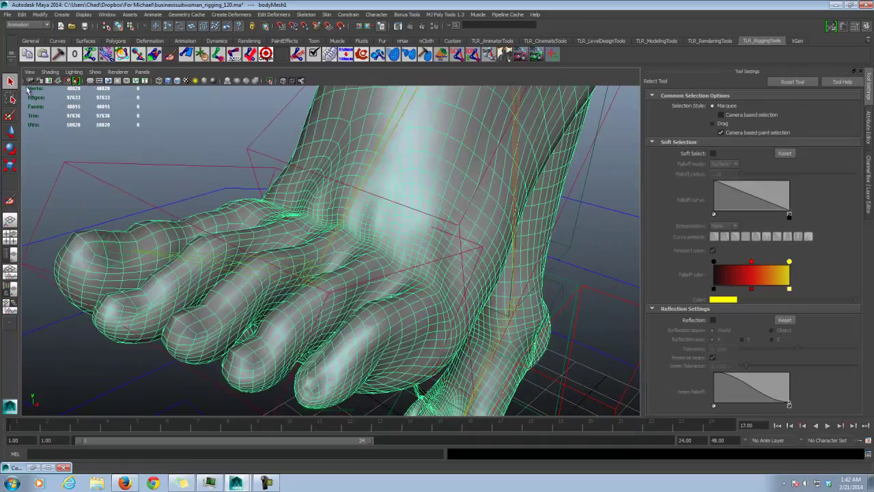
alt+right_drag(302, 141, 432, 194)
alt+drag(433, 195, 352, 223)
right_drag(346, 227, 350, 232)
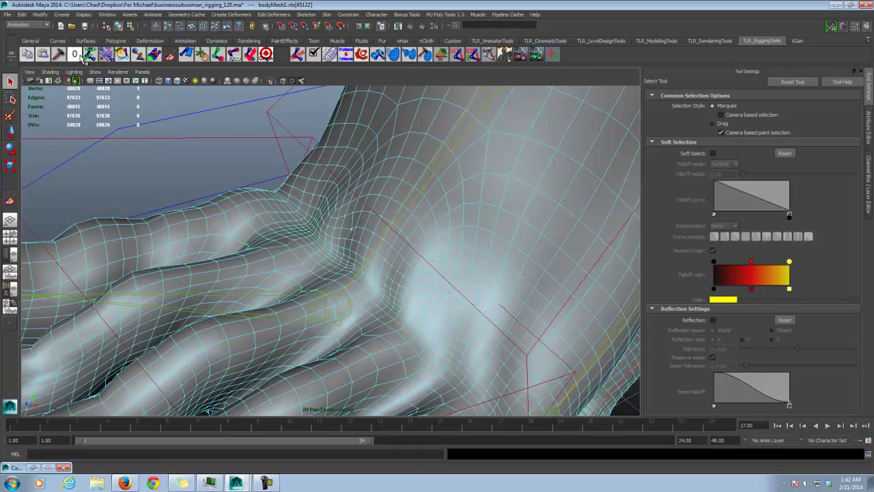
alt+drag(418, 149, 444, 176)
click(482, 242)
alt+middle_drag(467, 207, 456, 226)
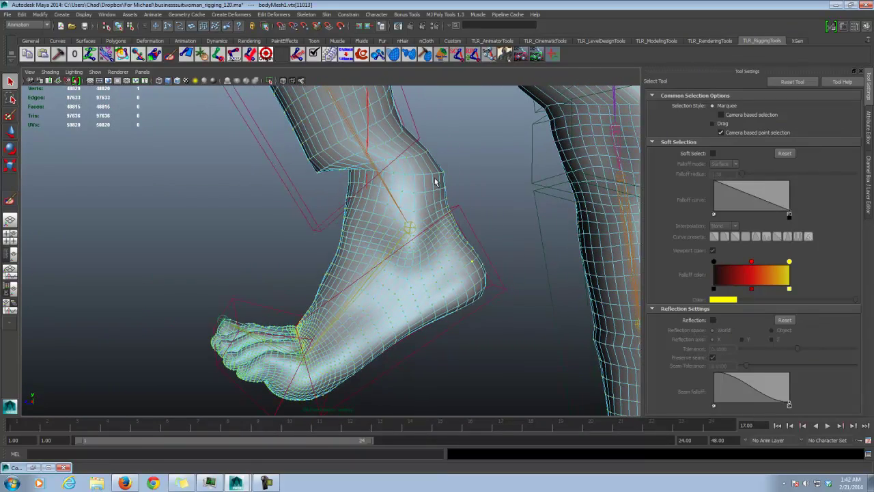
click(130, 26)
click(119, 26)
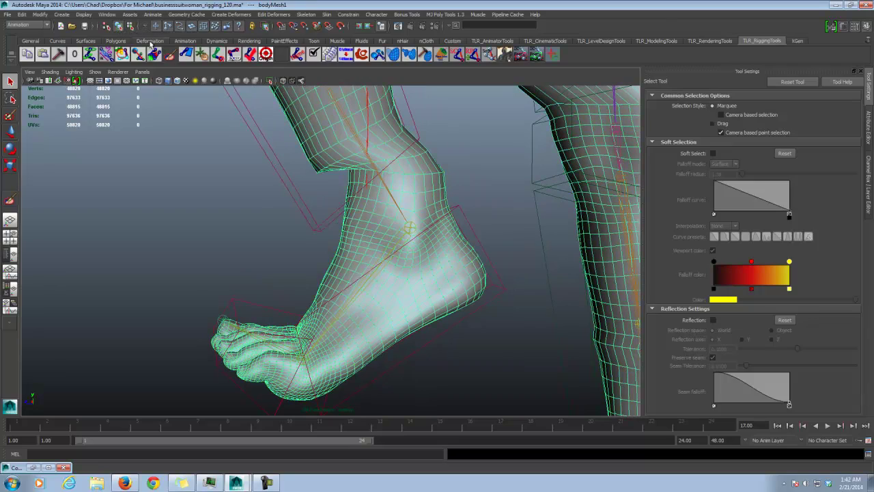
Resume Paint Skin Weights for left_calf_roll_jnt and paint the lower calf down to the ankle using Replace with value 1.0.
click(185, 57)
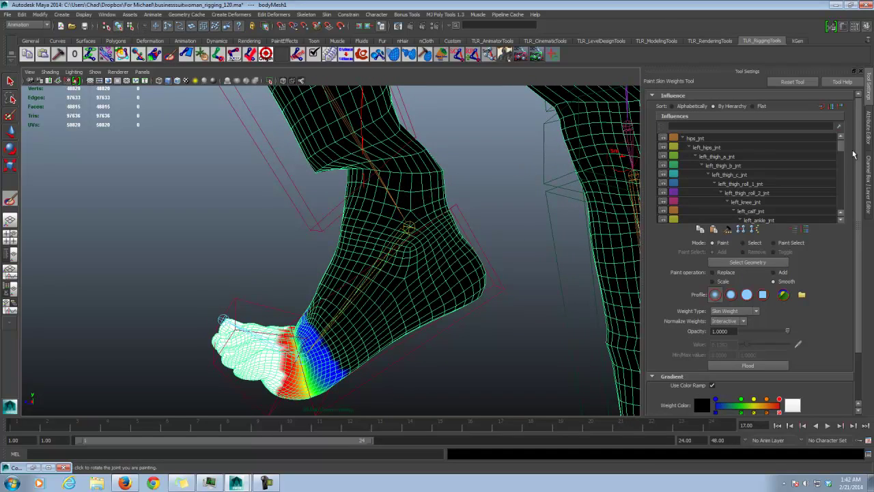
scroll(844, 156, down, 3)
click(777, 179)
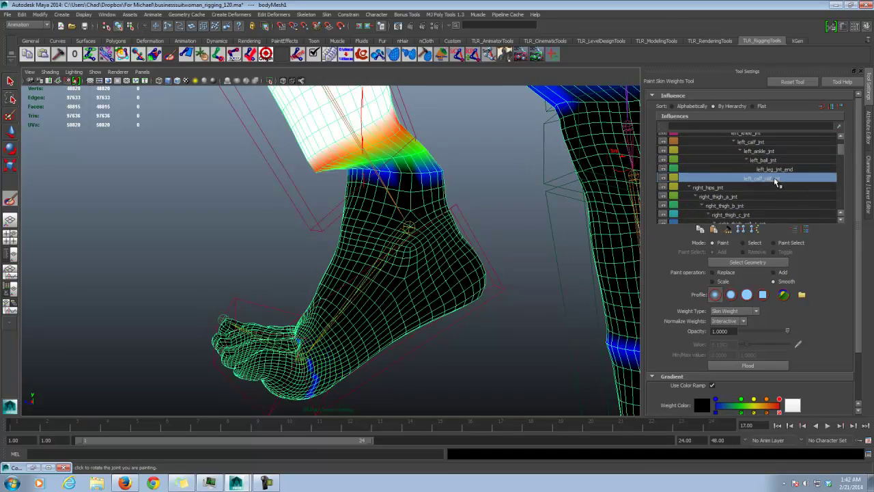
alt+drag(491, 205, 387, 203)
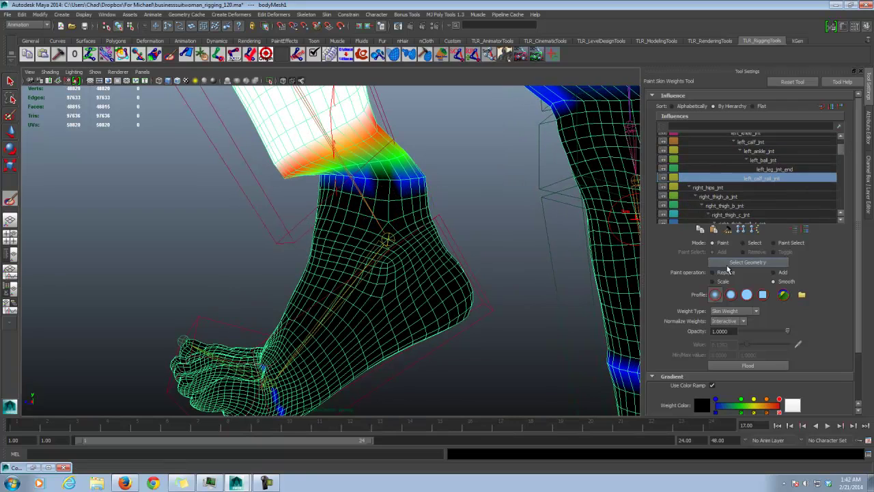
click(724, 274)
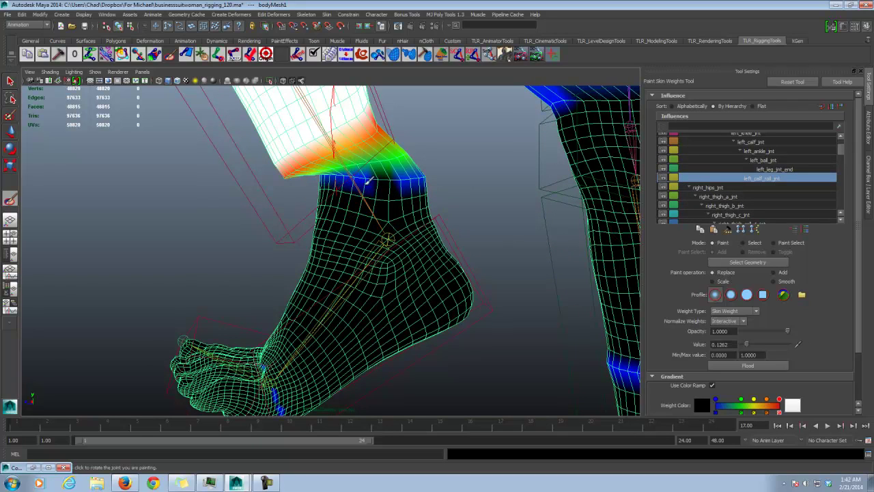
drag(369, 181, 418, 193)
drag(755, 347, 789, 345)
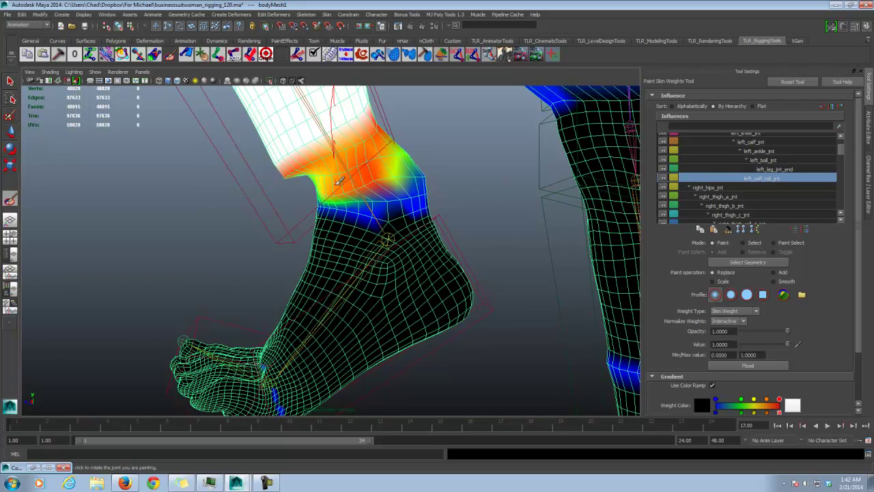
mouse_move(296, 178)
mouse_down()
mouse_move(389, 161)
mouse_move(399, 188)
mouse_move(355, 208)
mouse_up()
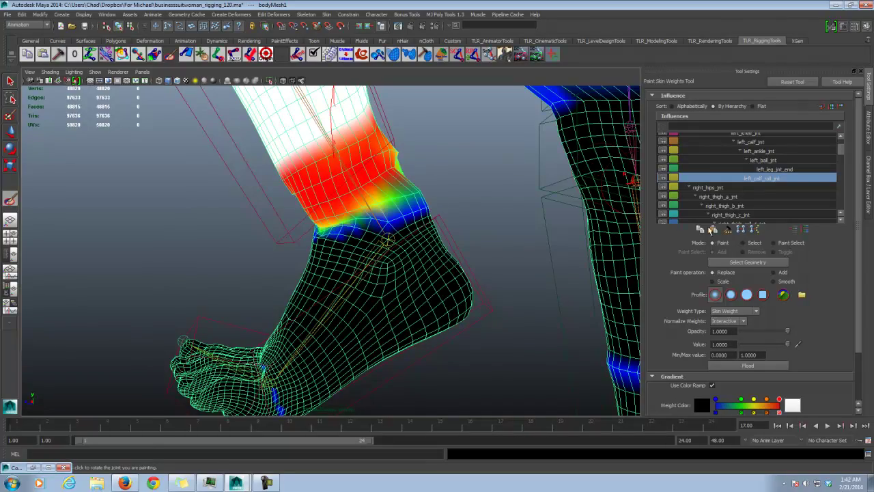
Extend the full left_calf_roll_jnt weight around the front and opposite side of the lower calf.
mouse_move(470, 227)
alt+mouse_down()
mouse_move(343, 196)
mouse_move(374, 161)
mouse_move(328, 171)
mouse_move(315, 153)
mouse_move(277, 174)
mouse_move(249, 176)
mouse_move(272, 179)
alt+mouse_up()
alt+drag(402, 173, 365, 171)
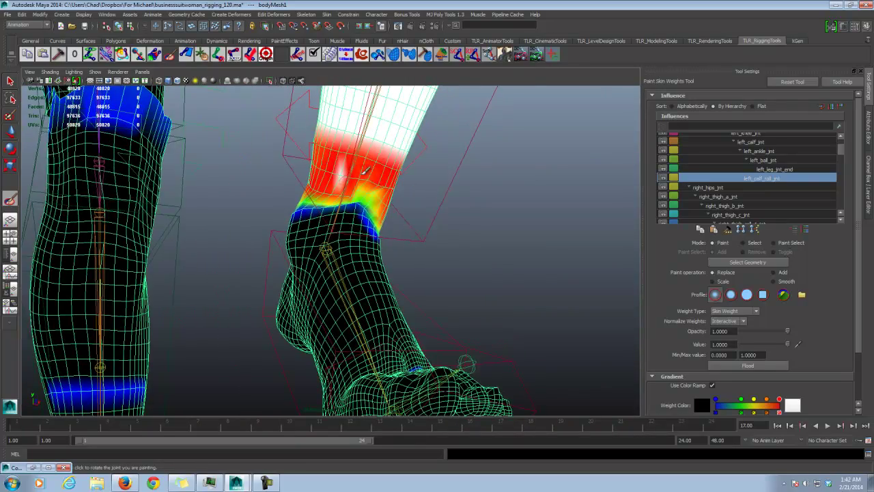
mouse_move(418, 192)
alt+mouse_down()
mouse_move(521, 187)
mouse_move(344, 203)
alt+mouse_up()
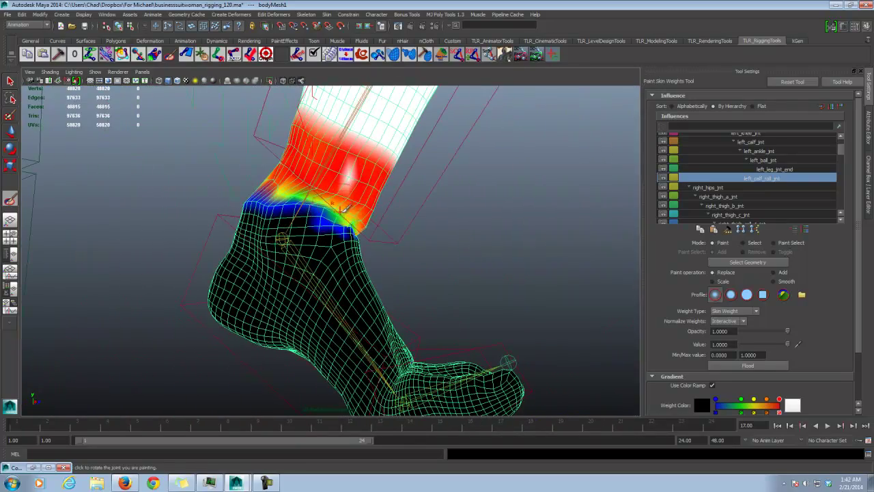
mouse_move(280, 203)
alt+mouse_down()
mouse_move(434, 181)
mouse_move(489, 259)
mouse_move(437, 260)
alt+mouse_up()
Switch the paint operation to Smooth and blend the left_calf_roll_jnt weights all around the ankle.
key(u)
alt+right_drag(437, 261, 467, 260)
mouse_move(466, 261)
alt+mouse_down()
mouse_move(387, 221)
mouse_move(351, 268)
mouse_move(444, 243)
mouse_move(398, 251)
alt+mouse_up()
mouse_move(397, 273)
mouse_down()
mouse_move(353, 263)
mouse_move(438, 270)
mouse_up()
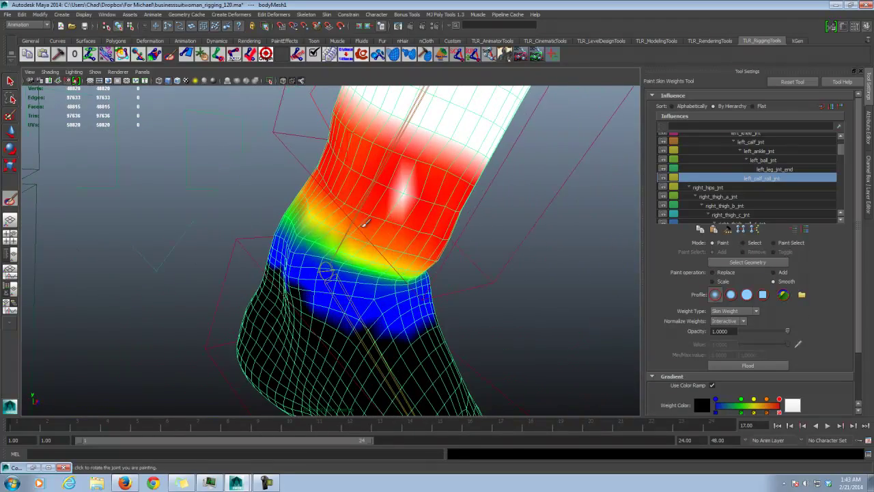
drag(364, 224, 429, 238)
alt+drag(429, 238, 287, 239)
mouse_move(273, 225)
mouse_down()
mouse_move(220, 286)
mouse_move(310, 243)
mouse_move(259, 256)
mouse_up()
mouse_move(308, 268)
mouse_down()
mouse_move(344, 199)
mouse_move(395, 211)
mouse_up()
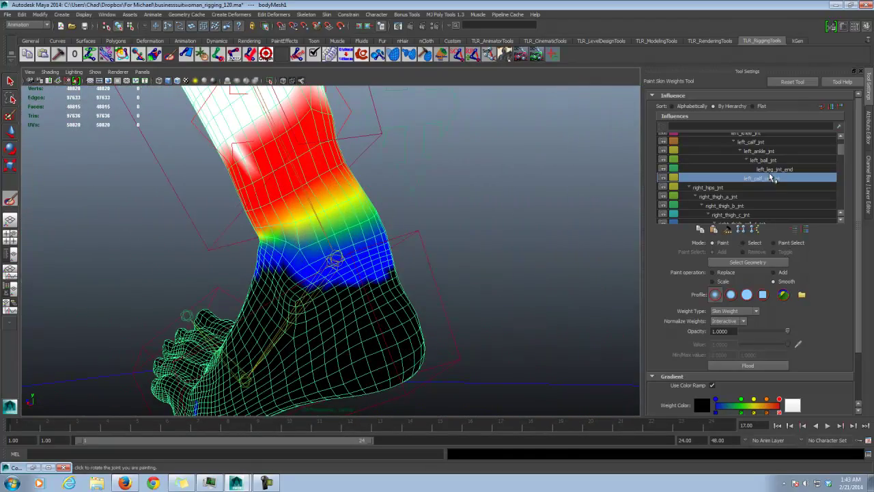
Smooth the left_ankle_jnt weights around the ankle and up into the lower calf on all sides.
click(764, 152)
mouse_move(324, 190)
alt+mouse_down()
mouse_move(345, 200)
mouse_move(341, 176)
mouse_move(318, 184)
alt+mouse_up()
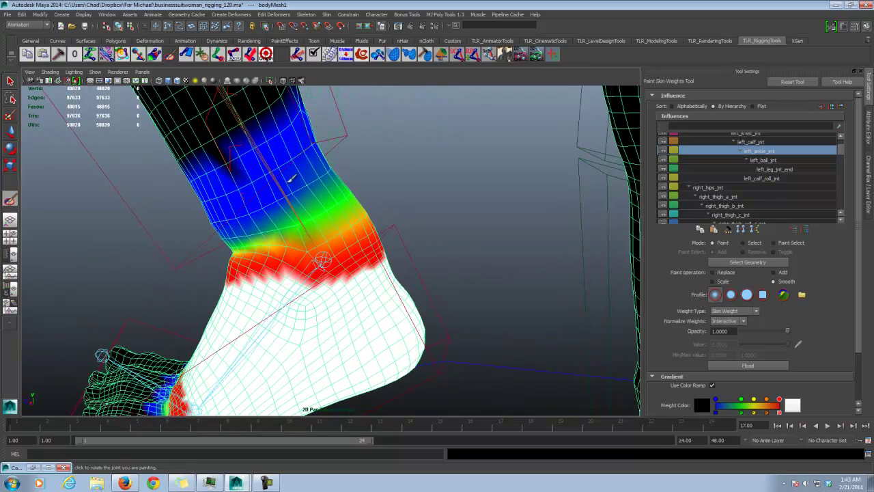
alt+drag(311, 127, 381, 133)
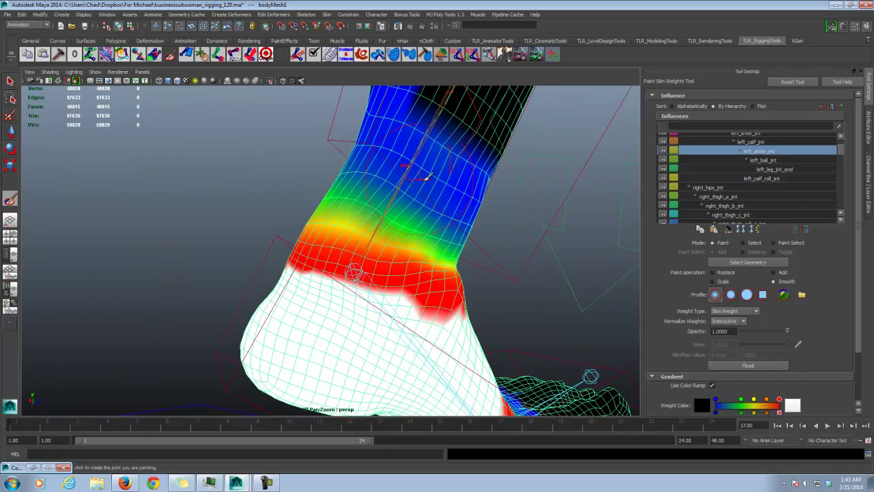
mouse_move(426, 179)
alt+mouse_down()
mouse_move(405, 166)
mouse_move(437, 173)
mouse_move(399, 196)
mouse_move(470, 199)
mouse_move(427, 209)
mouse_move(372, 155)
mouse_move(351, 171)
mouse_move(342, 196)
mouse_move(480, 185)
mouse_move(471, 164)
mouse_move(343, 174)
mouse_move(335, 151)
mouse_move(385, 169)
mouse_move(383, 199)
mouse_move(383, 189)
alt+mouse_up()
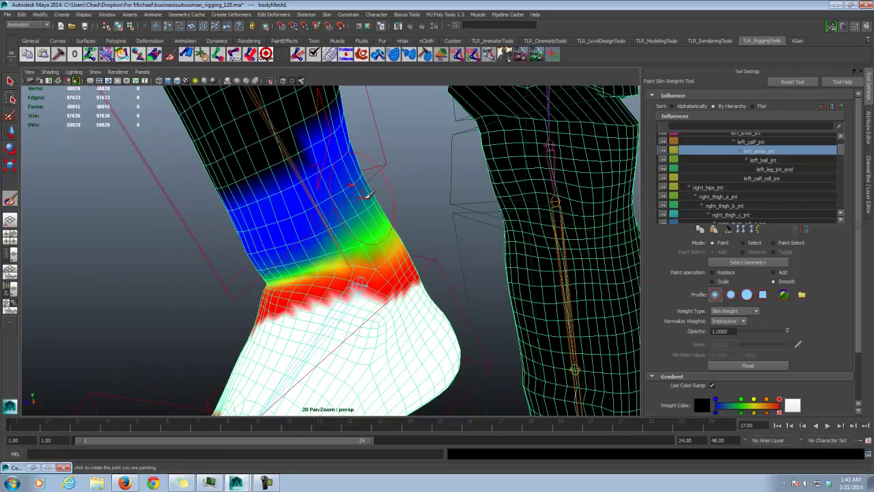
mouse_move(344, 212)
alt+mouse_down()
mouse_move(328, 198)
mouse_move(331, 189)
mouse_move(265, 225)
mouse_move(398, 220)
mouse_move(375, 226)
alt+mouse_up()
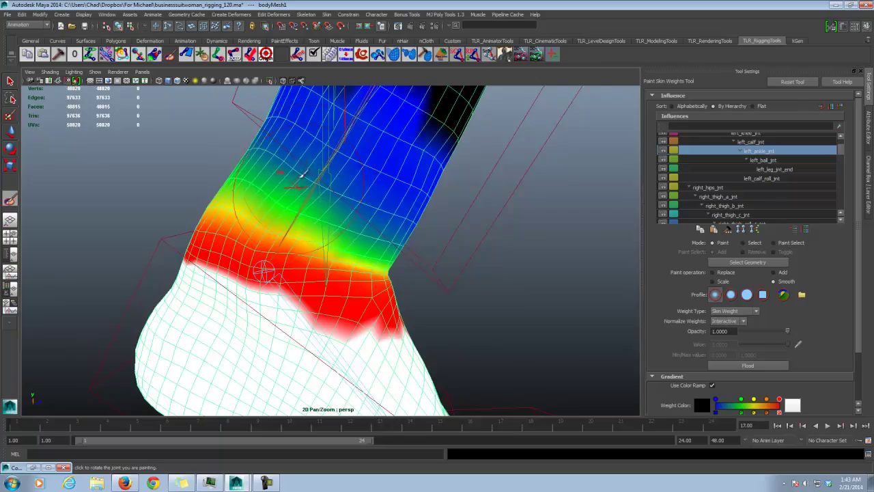
mouse_move(301, 176)
alt+mouse_down()
mouse_move(361, 189)
mouse_move(335, 180)
mouse_move(288, 184)
mouse_move(332, 185)
mouse_move(235, 218)
mouse_move(262, 224)
mouse_move(287, 256)
alt+mouse_up()
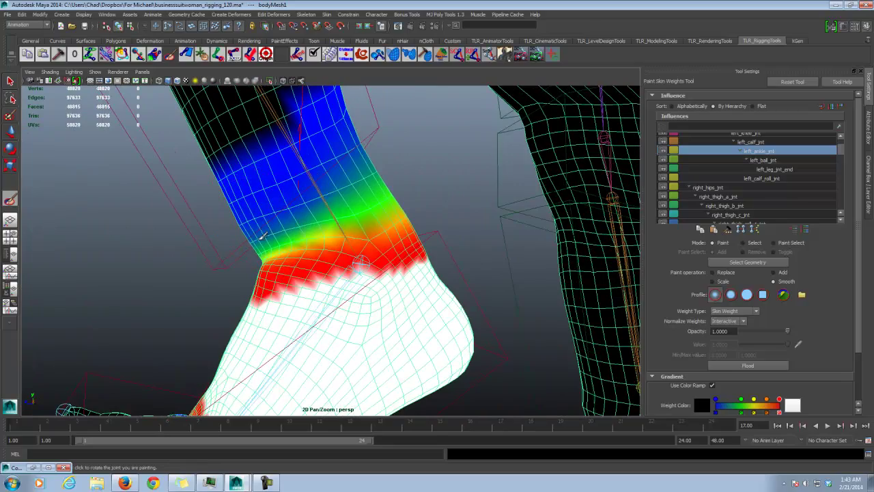
mouse_move(300, 192)
alt+mouse_down()
mouse_move(321, 204)
mouse_move(312, 187)
mouse_move(370, 191)
mouse_move(357, 164)
mouse_move(429, 180)
mouse_move(316, 187)
mouse_move(466, 330)
alt+mouse_up()
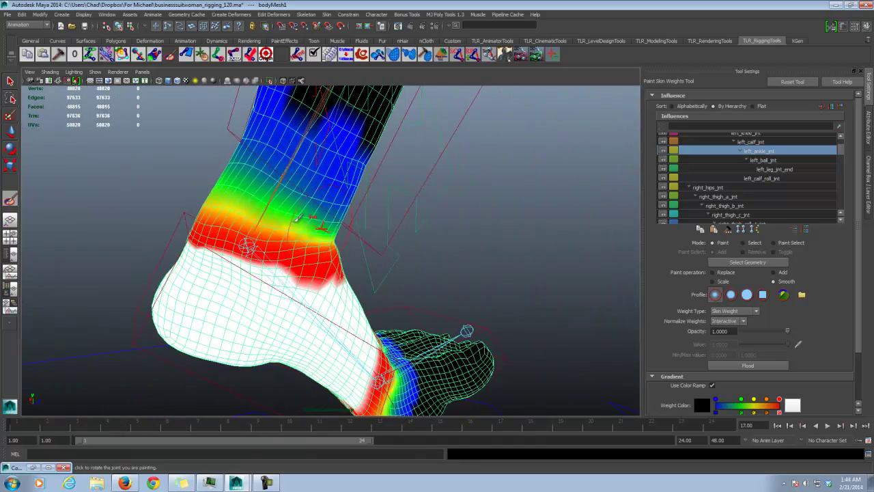
mouse_move(288, 160)
alt+mouse_down()
mouse_move(369, 205)
mouse_move(389, 236)
mouse_move(377, 215)
mouse_move(330, 220)
mouse_move(396, 195)
mouse_move(464, 201)
mouse_move(332, 205)
mouse_move(301, 238)
alt+mouse_up()
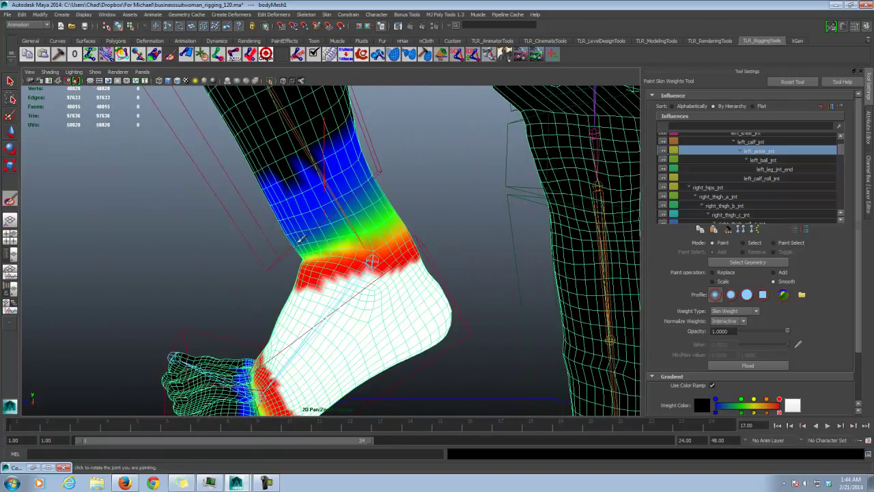
mouse_move(362, 227)
alt+mouse_down()
mouse_move(288, 230)
mouse_move(377, 227)
mouse_move(519, 248)
mouse_move(400, 249)
mouse_move(448, 185)
mouse_move(440, 201)
alt+mouse_up()
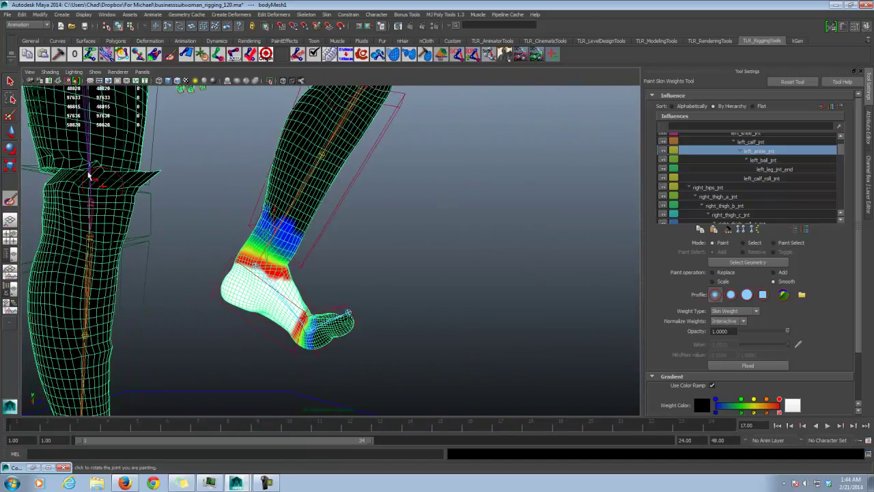
Rotate the left ankle FK control so the foot points downward and the heel folds toward the calf.
click(11, 148)
click(228, 260)
alt+right_drag(228, 260, 302, 222)
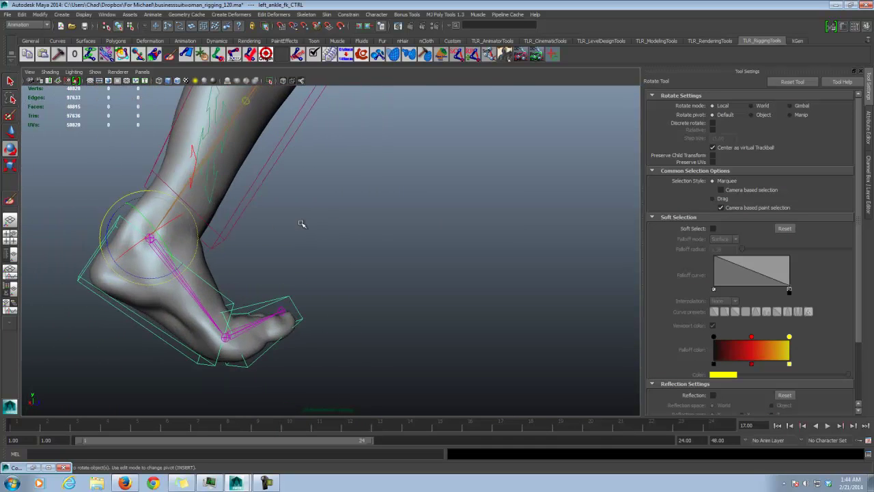
alt+middle_drag(254, 222, 339, 228)
alt+middle_drag(282, 254, 291, 246)
drag(291, 246, 316, 235)
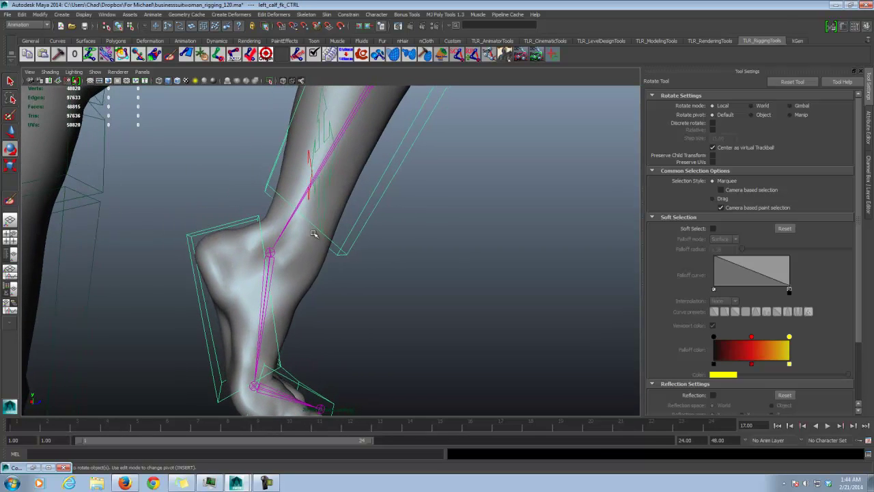
Resume Paint Skin Weights on left_calf_roll_jnt and build up weight above the heel using Add with value 0.1942.
click(286, 253)
click(9, 200)
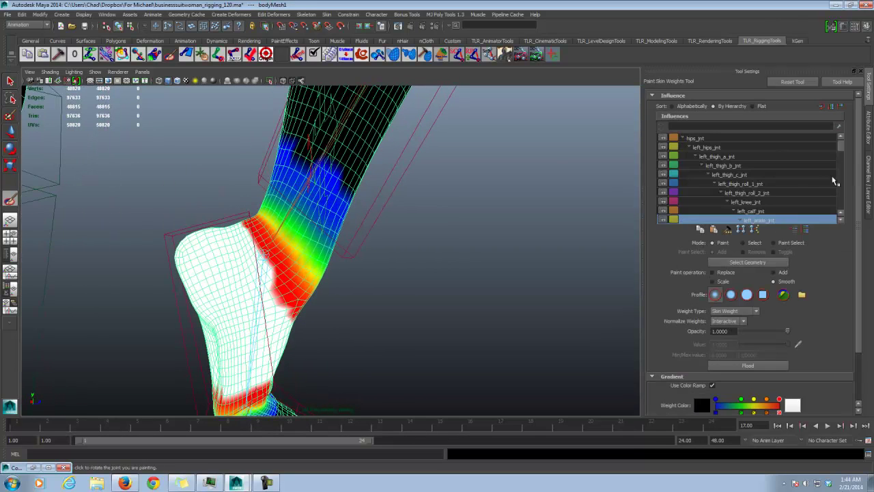
scroll(803, 186, down, 3)
click(773, 195)
click(762, 203)
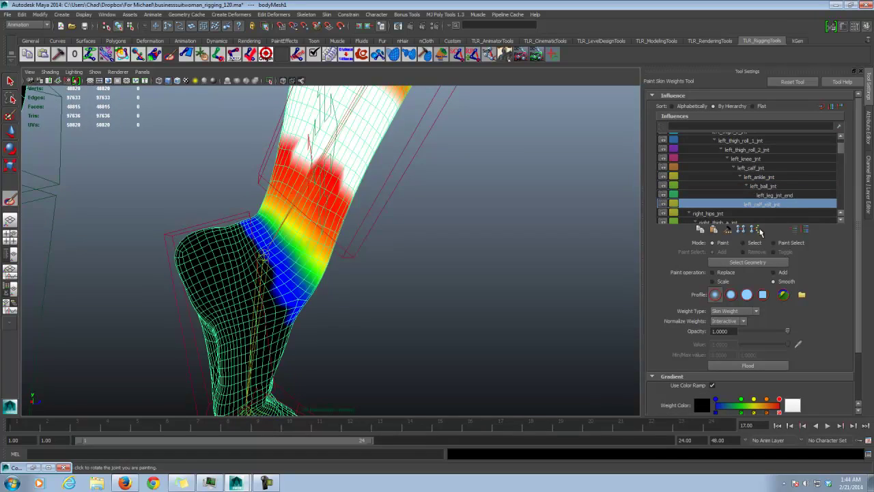
click(725, 274)
alt+drag(449, 240, 509, 227)
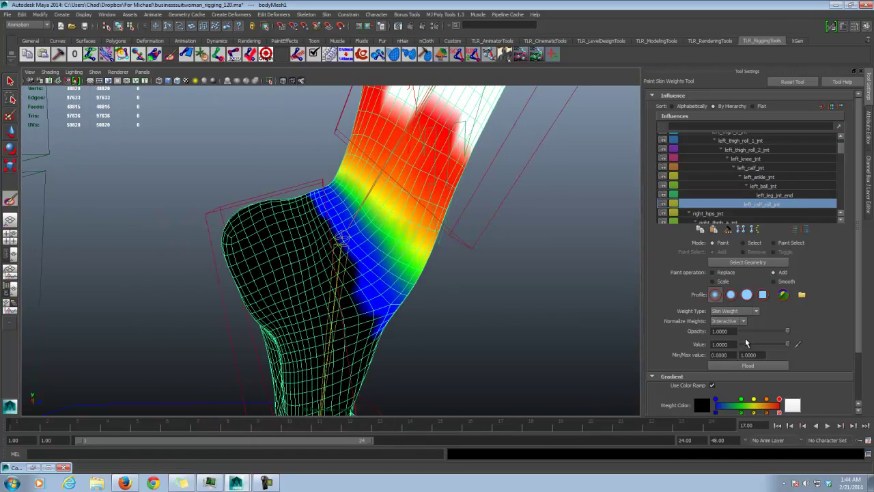
alt+drag(353, 214, 348, 186)
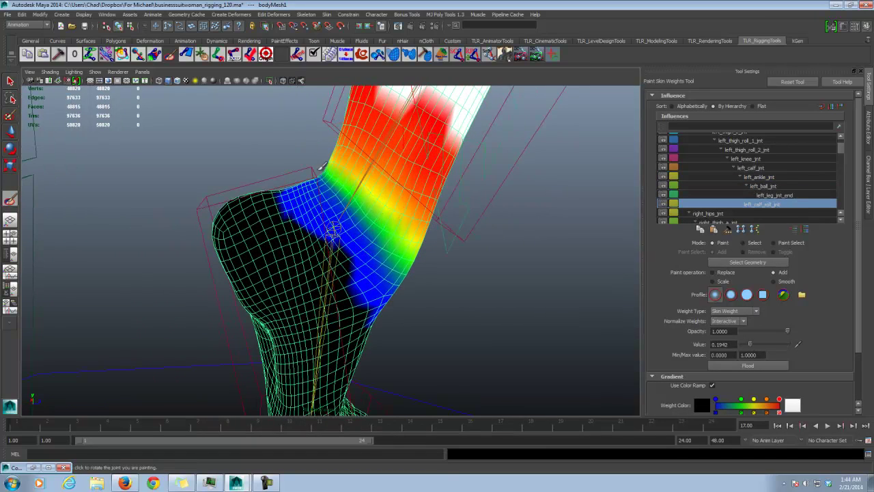
alt+drag(332, 231, 349, 242)
mouse_move(358, 203)
mouse_down()
mouse_move(361, 146)
mouse_move(353, 143)
mouse_move(338, 185)
mouse_up()
Smooth the left_ankle_jnt weights above the heel and around the front of the pointed ankle.
click(669, 177)
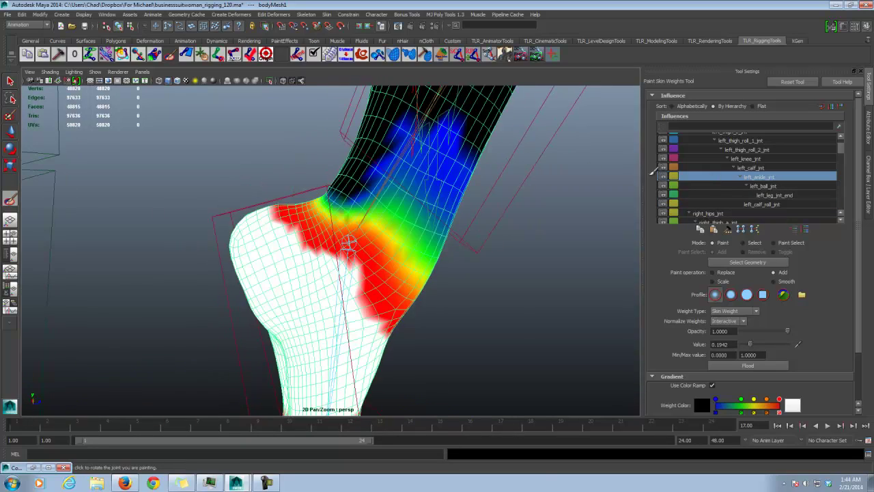
mouse_move(348, 242)
alt+mouse_down()
mouse_move(357, 205)
mouse_move(390, 221)
mouse_move(177, 229)
mouse_move(480, 218)
mouse_move(471, 208)
alt+mouse_up()
click(783, 281)
mouse_move(519, 232)
alt+mouse_down()
mouse_move(258, 207)
mouse_move(319, 195)
alt+mouse_up()
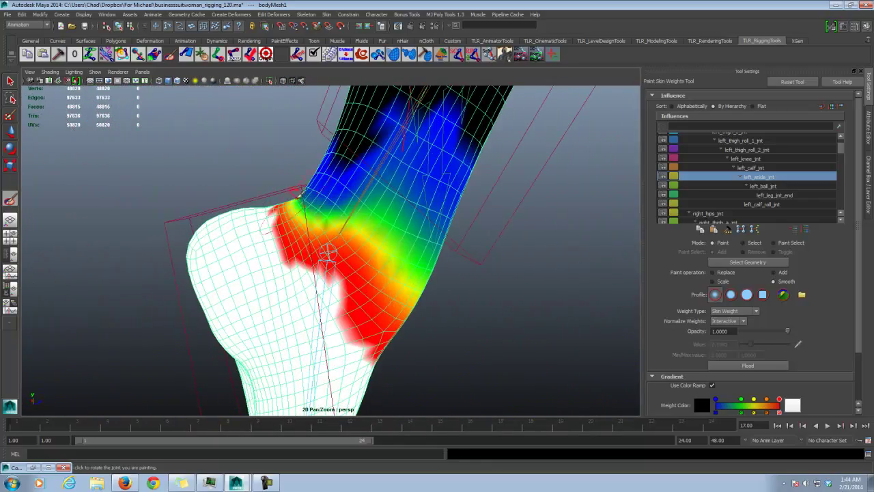
alt+drag(327, 252, 339, 207)
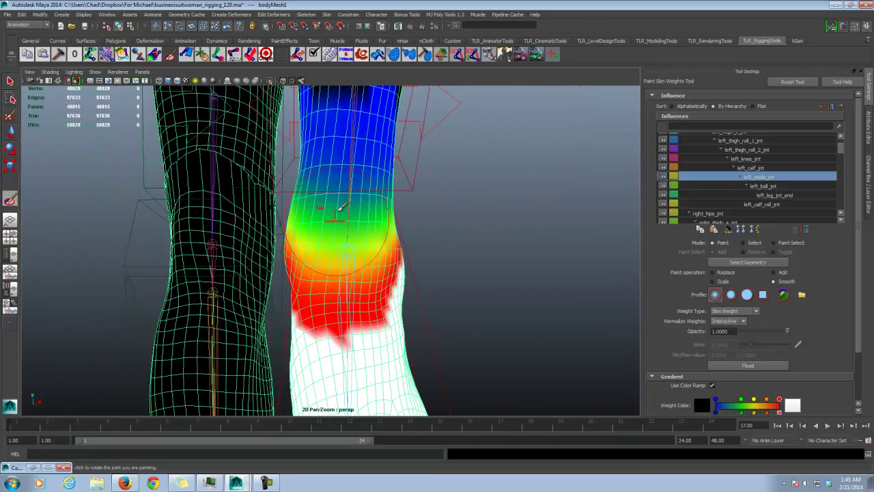
alt+drag(393, 243, 338, 158)
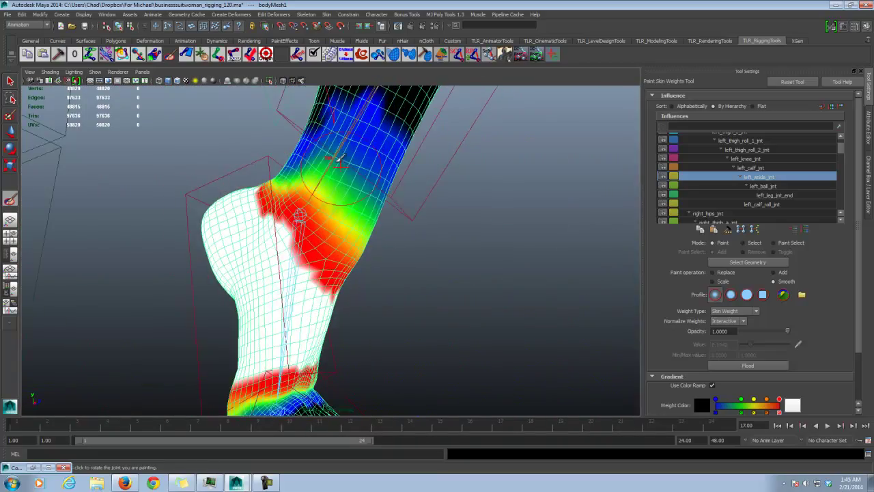
Flex the foot upward and smooth the left_ankle_jnt weights along the crease at the front of the ankle.
click(776, 205)
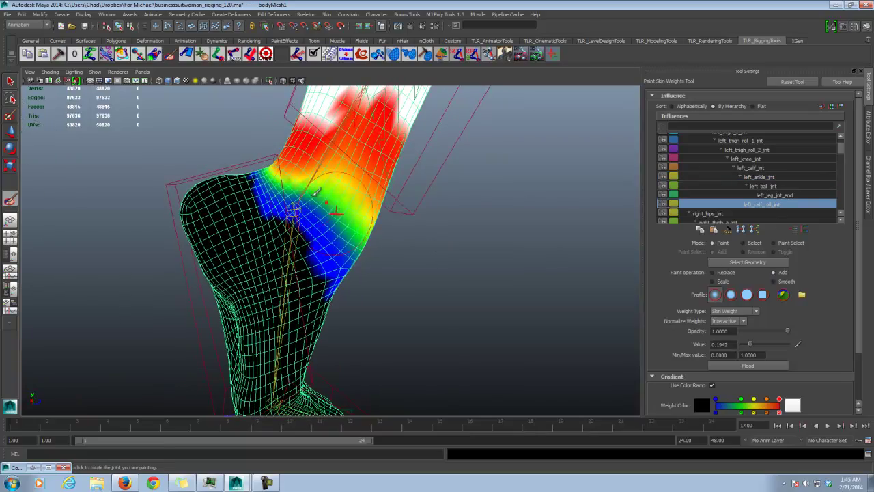
mouse_move(355, 230)
alt+mouse_down()
mouse_move(410, 209)
mouse_move(351, 170)
mouse_move(322, 195)
mouse_move(355, 182)
mouse_move(586, 189)
mouse_move(591, 209)
mouse_move(465, 204)
alt+mouse_up()
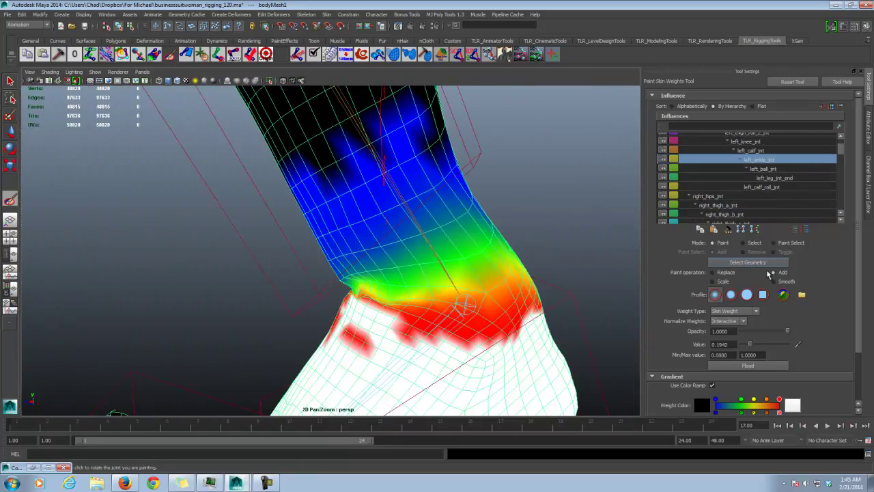
click(781, 283)
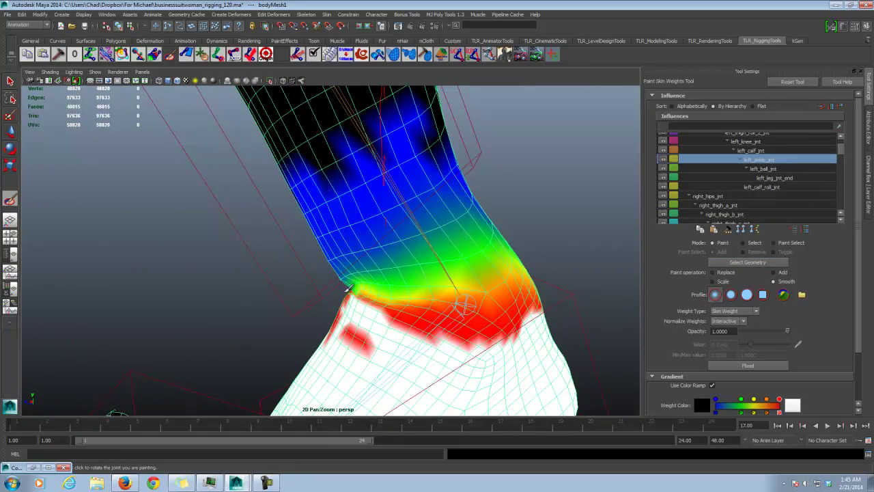
drag(403, 316, 355, 333)
alt+drag(380, 299, 512, 297)
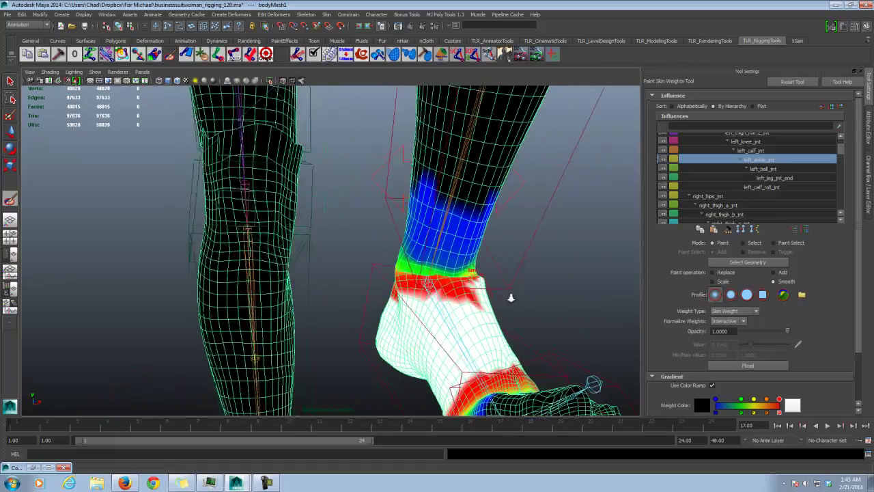
alt+right_drag(511, 297, 601, 291)
alt+middle_drag(601, 290, 512, 248)
alt+drag(515, 244, 375, 253)
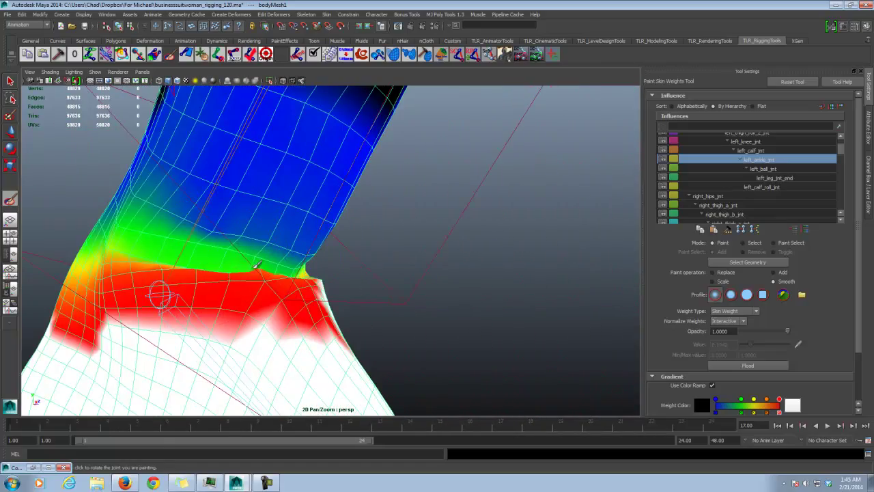
mouse_move(257, 265)
mouse_down()
mouse_move(178, 257)
mouse_move(297, 276)
mouse_up()
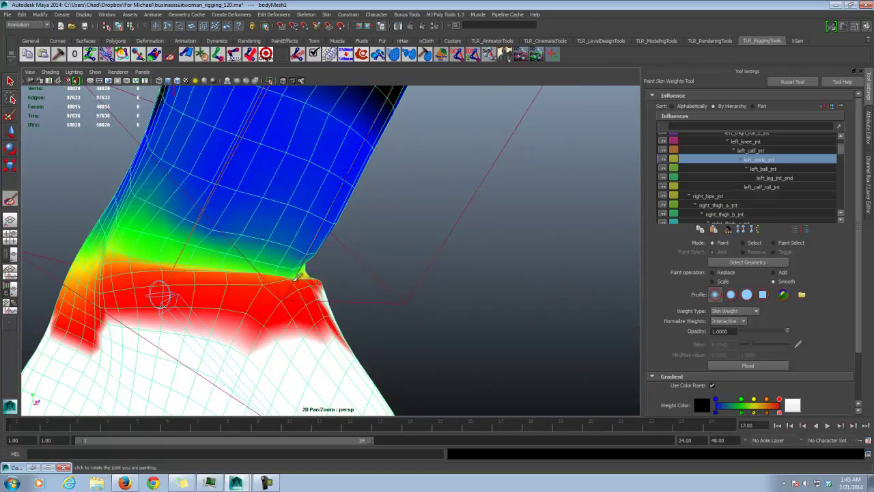
mouse_move(359, 265)
alt+mouse_down()
mouse_move(371, 228)
mouse_move(381, 237)
alt+mouse_up()
Smooth the left_calf_roll_jnt weights along the front ankle crease on both sides of the foot.
click(772, 168)
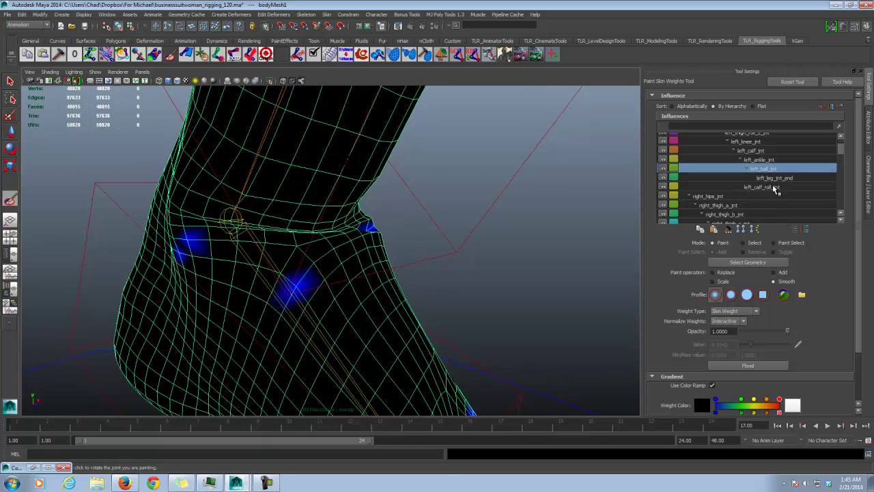
click(776, 188)
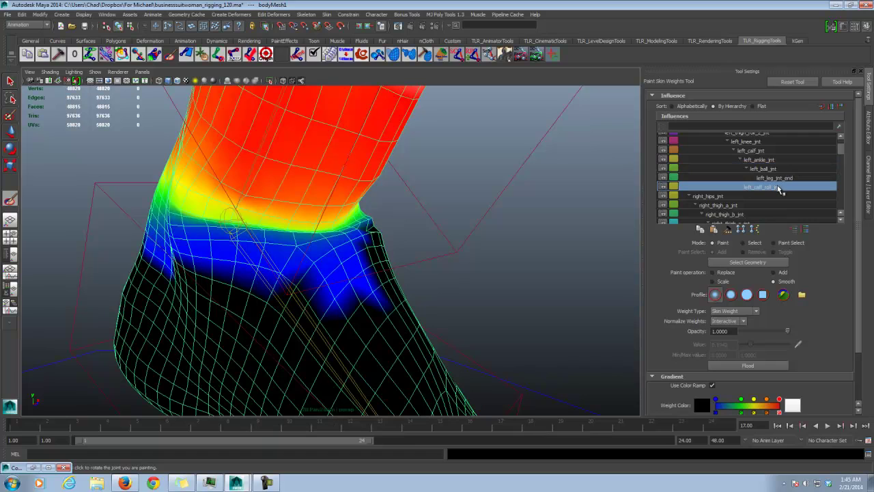
mouse_move(478, 205)
alt+mouse_down()
mouse_move(443, 213)
mouse_move(486, 205)
alt+mouse_up()
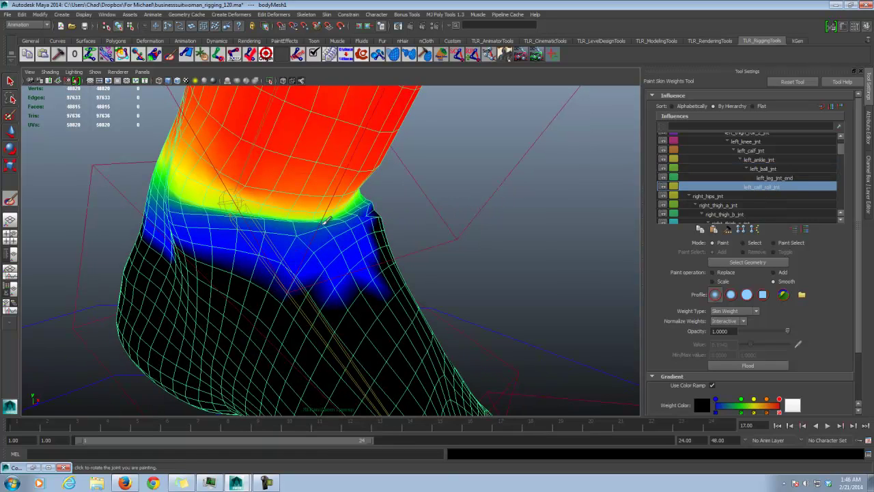
mouse_move(342, 224)
mouse_down()
mouse_move(312, 211)
mouse_move(380, 211)
mouse_move(350, 219)
mouse_up()
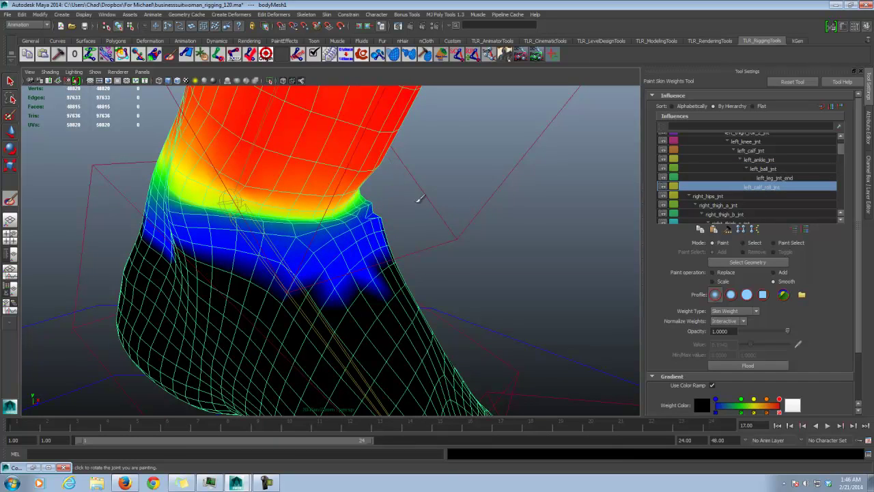
alt+drag(418, 198, 287, 204)
alt+middle_drag(287, 204, 329, 209)
alt+drag(329, 209, 348, 225)
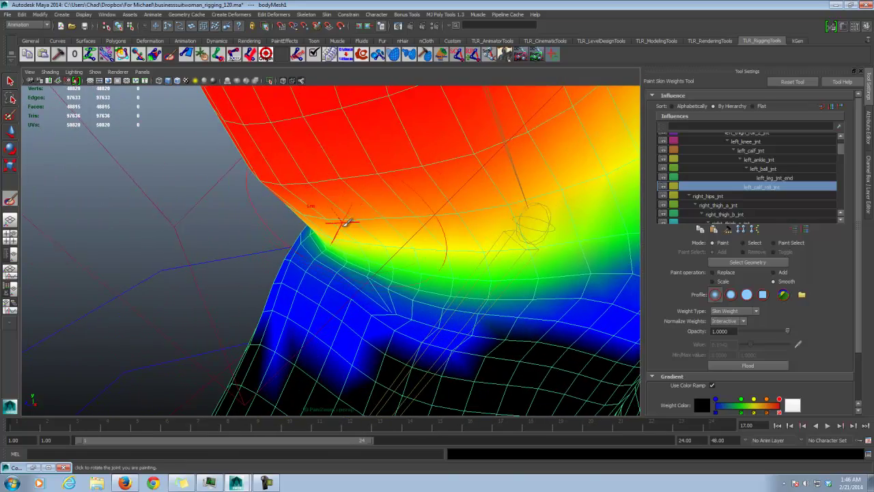
mouse_move(377, 273)
mouse_down()
mouse_move(414, 283)
mouse_move(307, 238)
mouse_up()
mouse_move(395, 251)
alt+mouse_down()
mouse_move(403, 248)
mouse_move(328, 219)
alt+mouse_up()
Select the pinched vertices at the front ankle crease and even out their weights with the weight hammer.
click(9, 82)
alt+middle_drag(335, 289, 318, 259)
right_drag(326, 261, 289, 263)
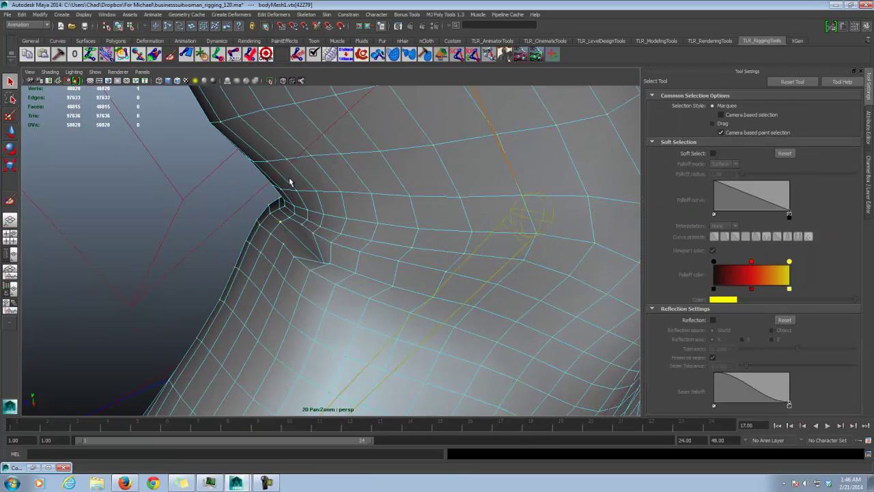
alt+drag(290, 181, 471, 305)
click(60, 55)
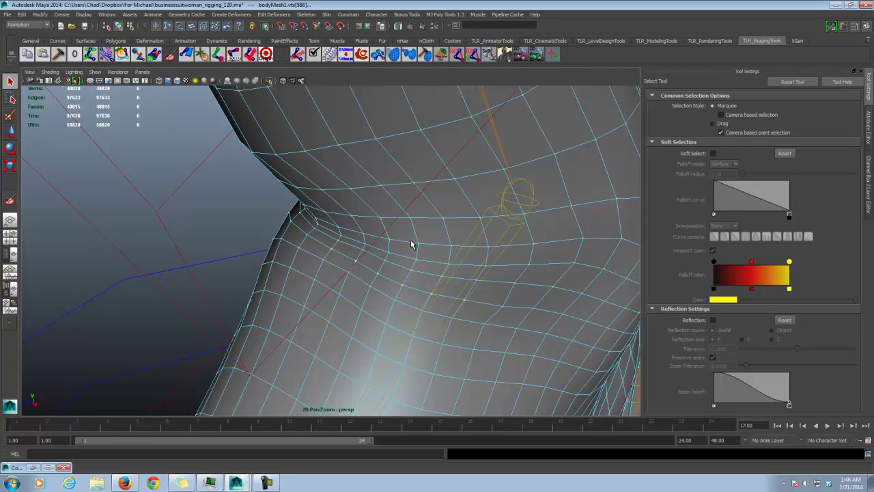
alt+drag(412, 241, 398, 230)
click(60, 54)
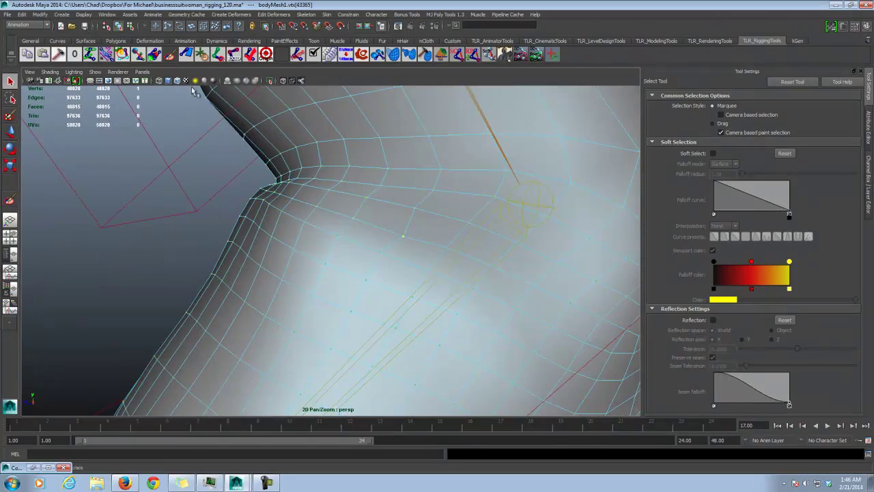
Return to weight painting and add left_calf_roll_jnt weight above the front ankle crease with value 0.1942.
click(129, 26)
click(170, 55)
mouse_move(334, 180)
alt+mouse_down()
mouse_move(369, 205)
mouse_move(375, 232)
mouse_move(399, 233)
alt+mouse_up()
click(119, 26)
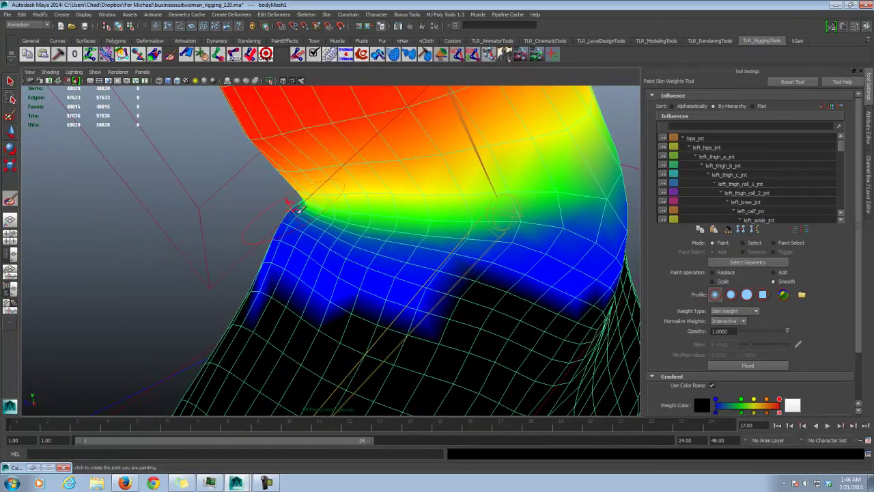
alt+drag(294, 205, 384, 209)
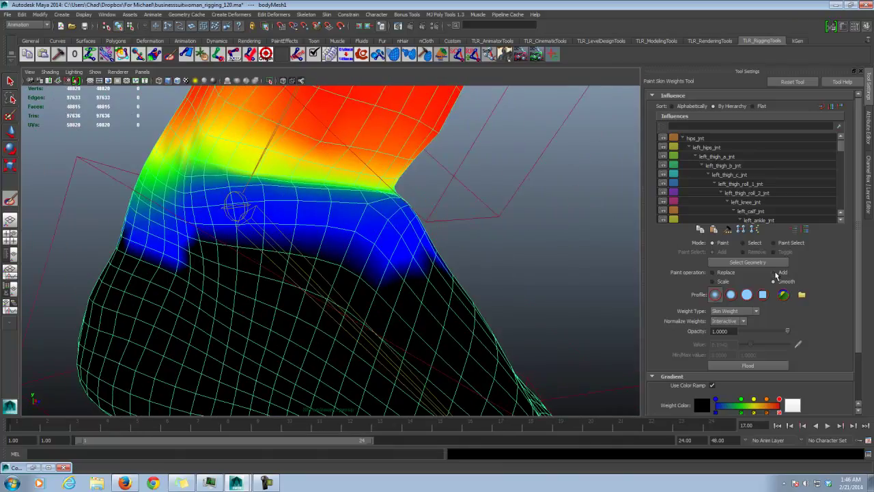
click(773, 272)
alt+drag(294, 170, 318, 164)
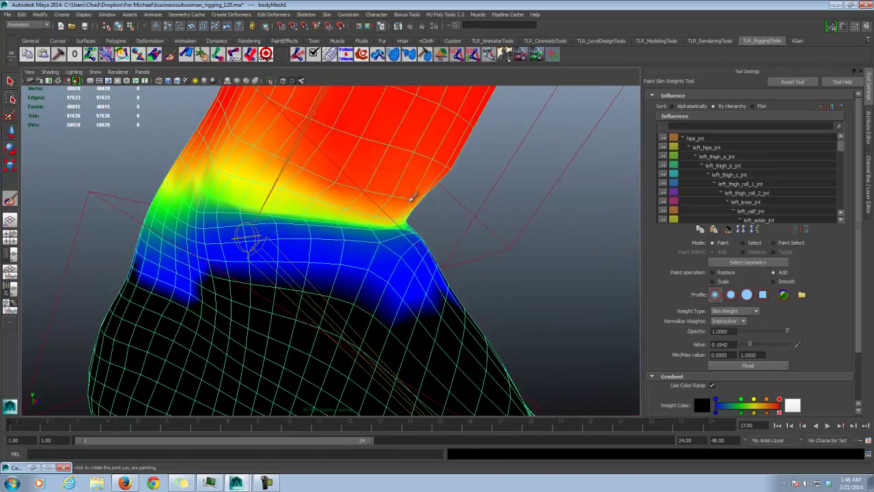
alt+drag(410, 195, 332, 203)
Switch to left_ankle_jnt and smooth its weights across the front and sides of the flexed ankle.
drag(838, 142, 838, 148)
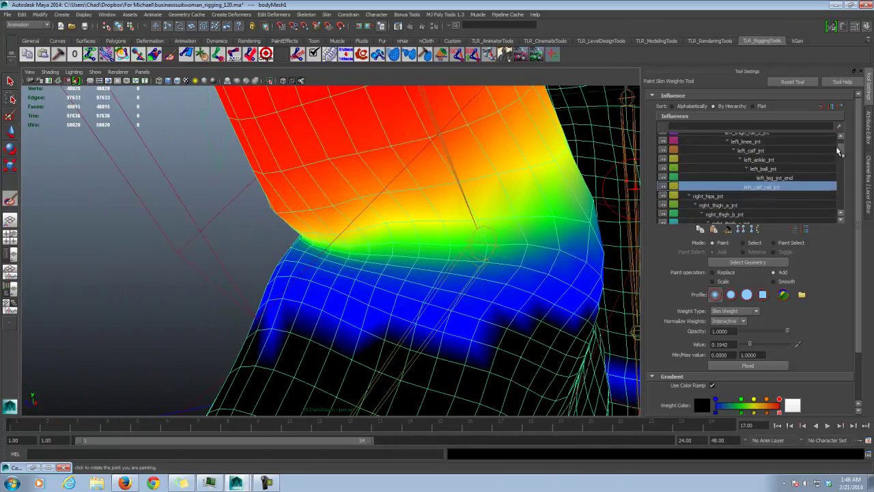
click(767, 159)
click(774, 282)
mouse_move(546, 232)
alt+mouse_down()
mouse_move(433, 217)
mouse_move(361, 192)
alt+mouse_up()
alt+drag(309, 176, 322, 159)
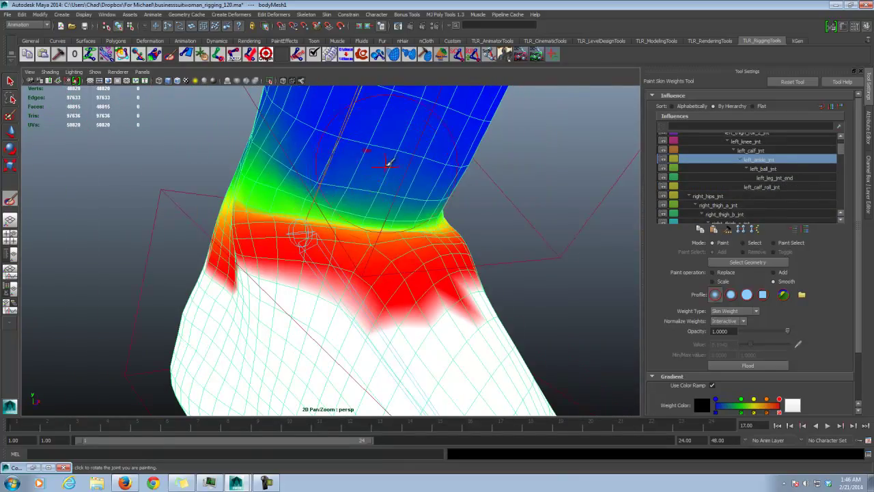
alt+drag(444, 195, 332, 158)
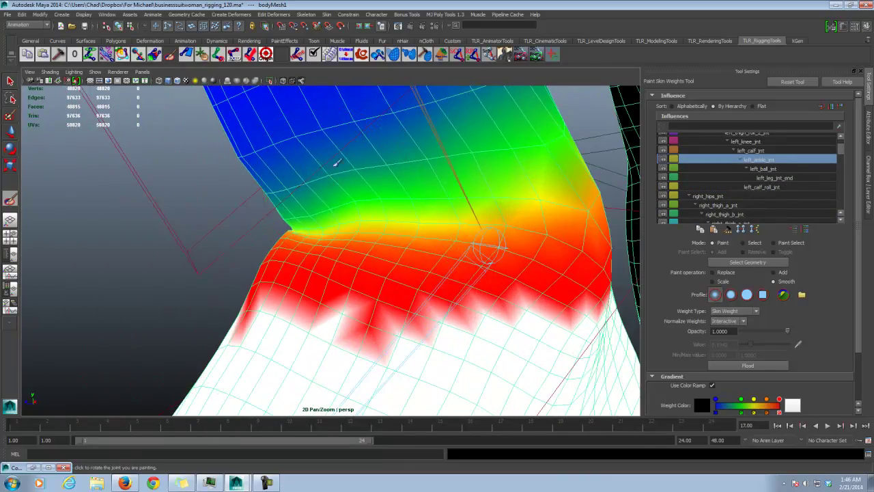
Blend the left_ankle_jnt weights up into the lower calf with Smooth on both sides of the leg.
alt+drag(254, 155, 298, 174)
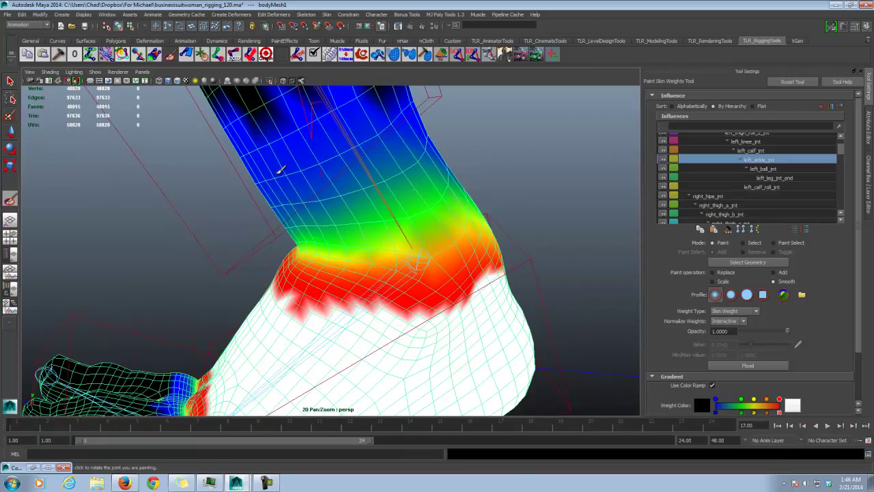
alt+drag(280, 169, 326, 158)
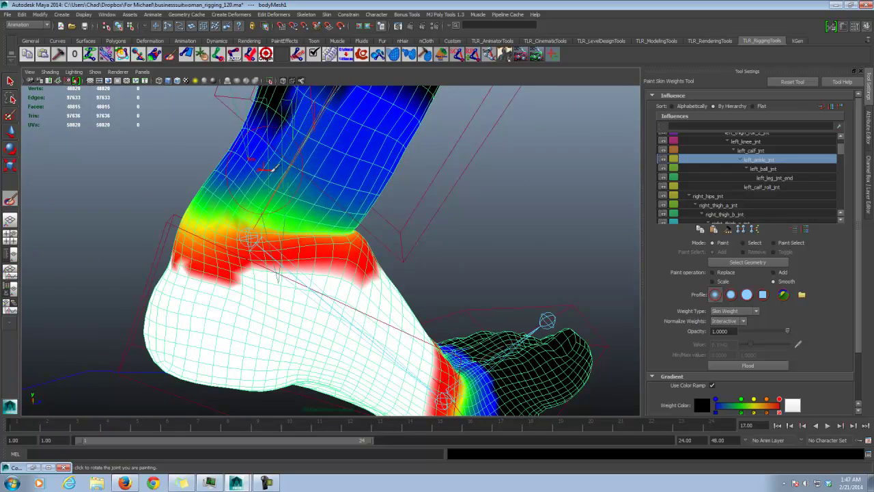
alt+middle_drag(297, 175, 332, 206)
alt+drag(332, 206, 318, 198)
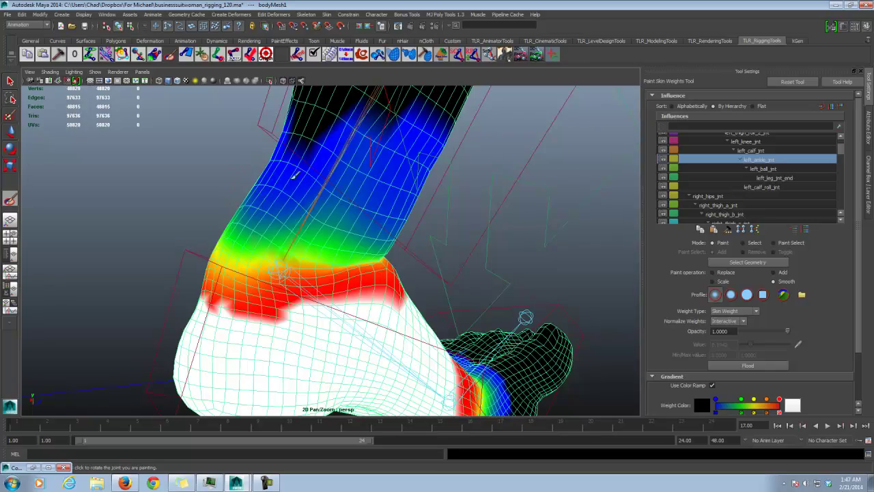
alt+right_drag(481, 170, 437, 281)
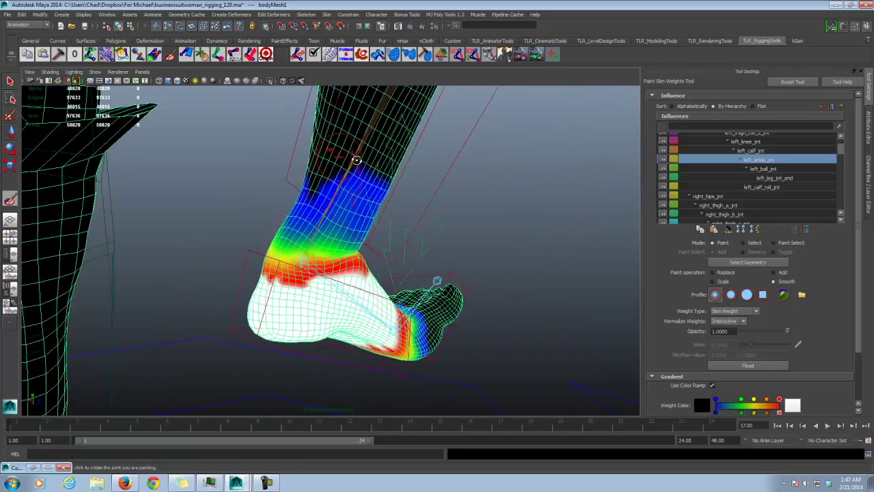
alt+drag(437, 281, 308, 264)
alt+right_drag(308, 265, 312, 166)
alt+drag(312, 166, 374, 195)
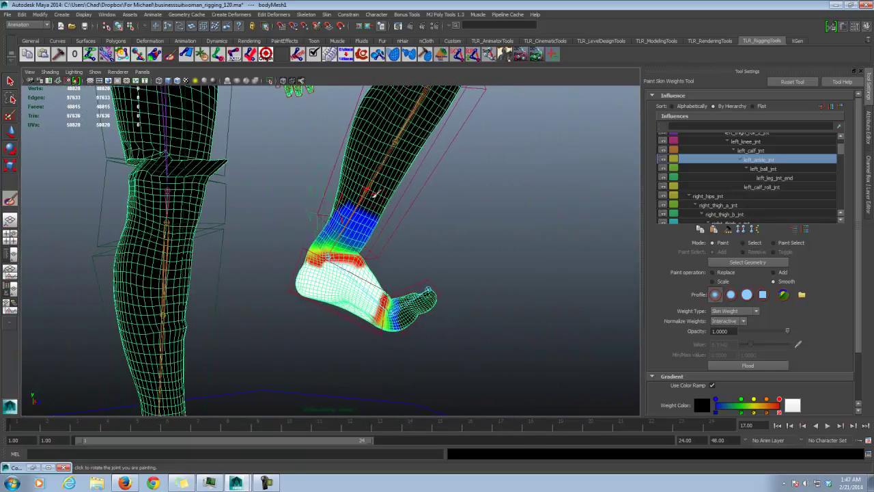
Leave weight painting and select the body mesh vertices around the left lower calf, just above the ankle.
alt+middle_drag(402, 188, 412, 211)
alt+right_drag(412, 211, 385, 205)
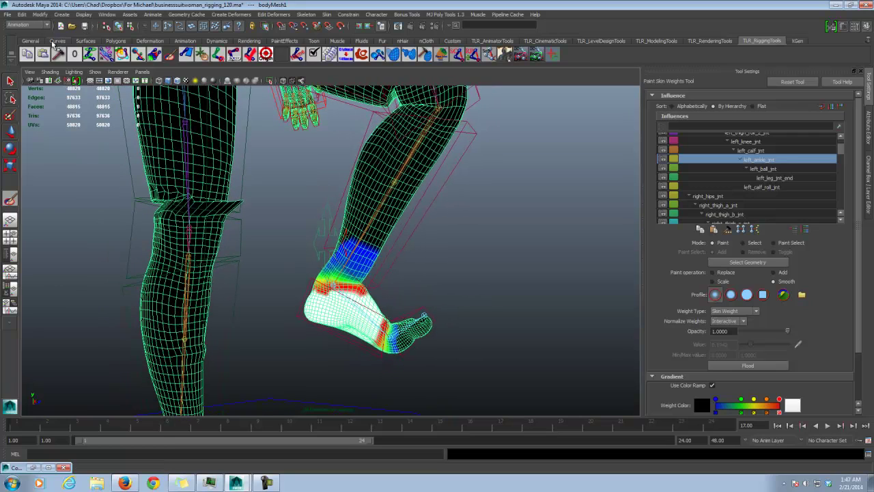
key(q)
alt+drag(346, 196, 362, 198)
right_drag(386, 213, 359, 212)
drag(383, 271, 390, 268)
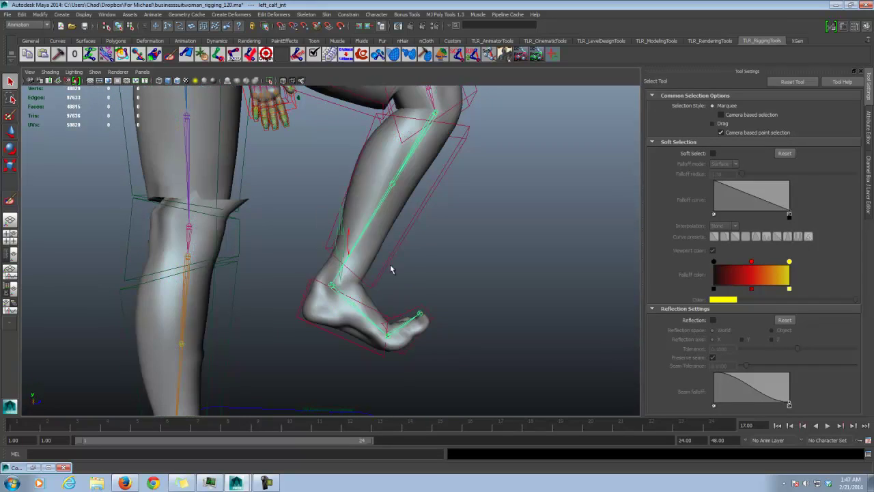
key(ctrl+z)
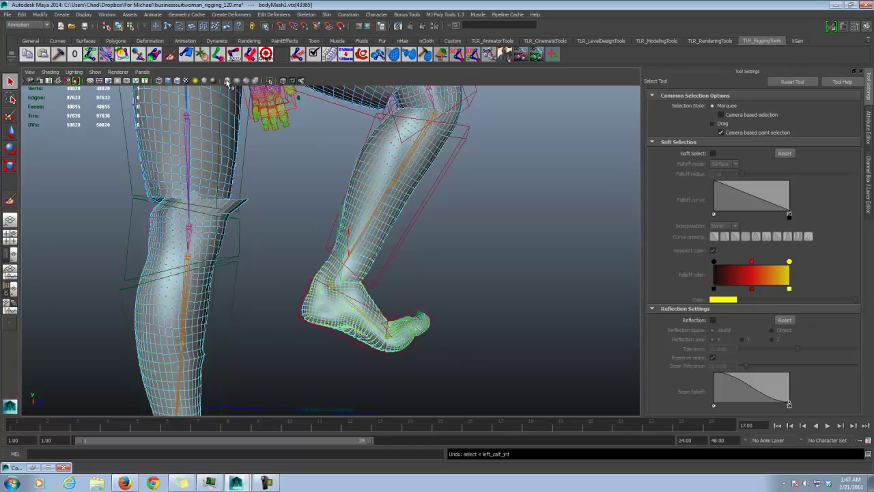
drag(392, 279, 393, 275)
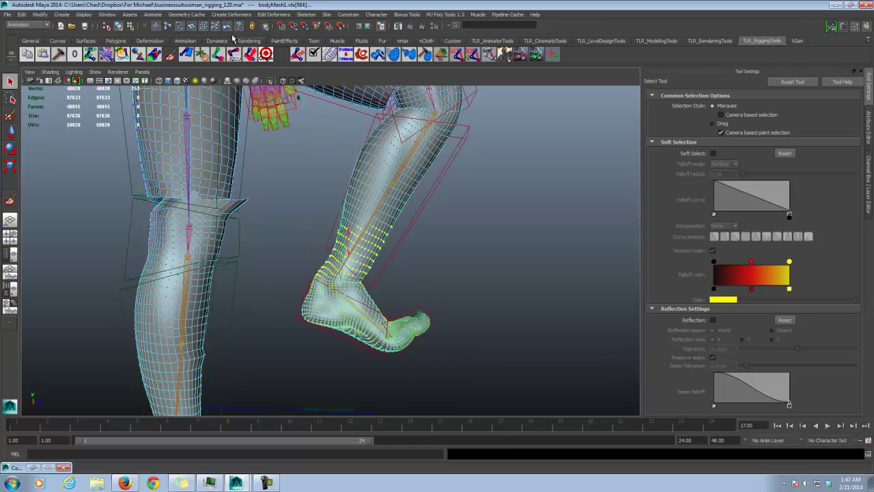
Open the Component Editor and zero the right_ankle_jnt, right_calf_jnt and right_calf_roll_jnt smooth skin weights of the selected vertices.
click(109, 15)
mouse_move(157, 25)
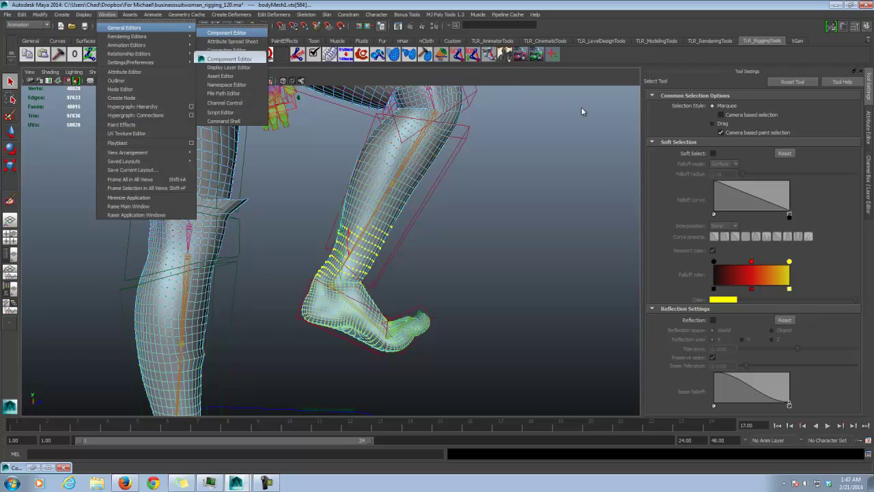
click(225, 31)
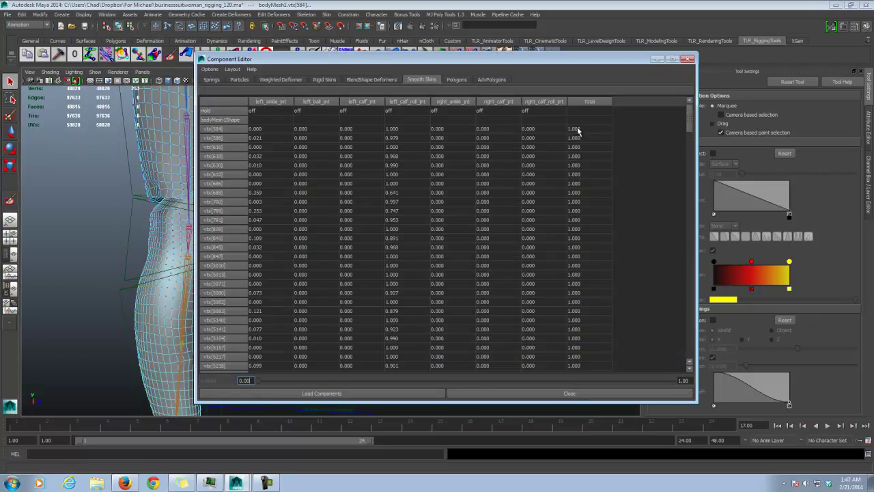
click(453, 129)
drag(688, 116, 682, 352)
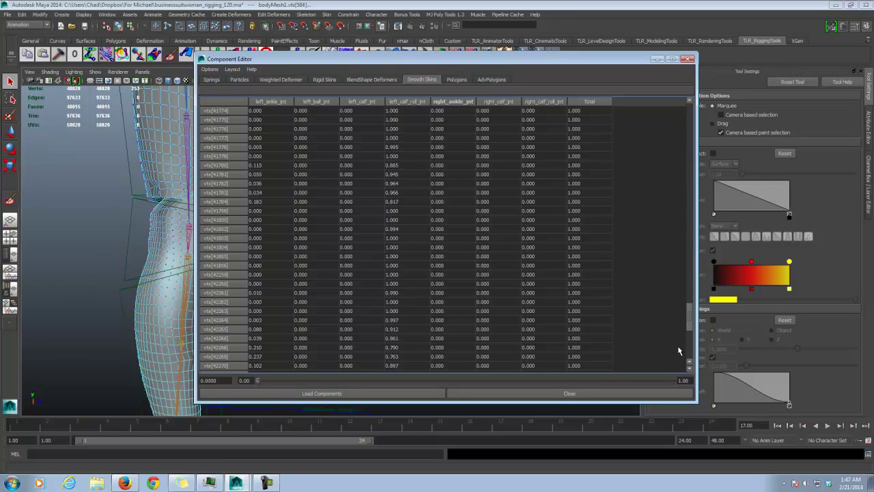
shift+click(546, 367)
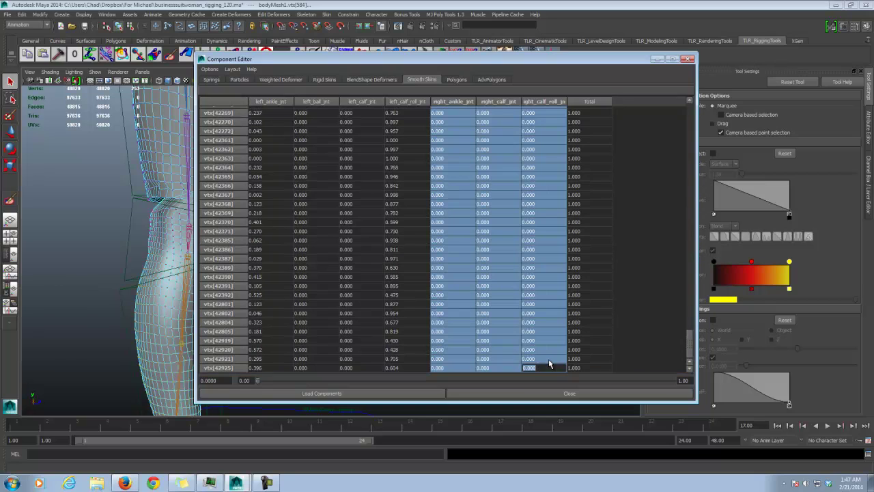
key(Return)
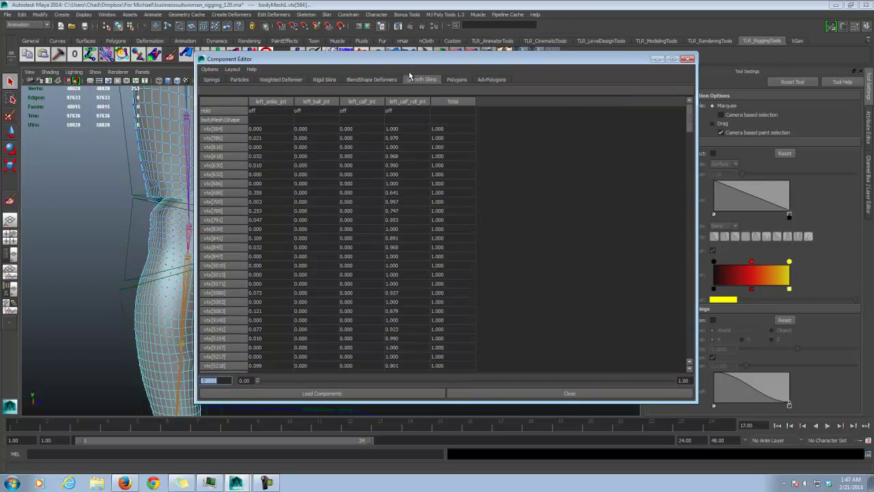
Move the Component Editor off the leg and extend the vertex selection over the calf and heel, leaving out the ball of the foot.
drag(412, 62, 675, 50)
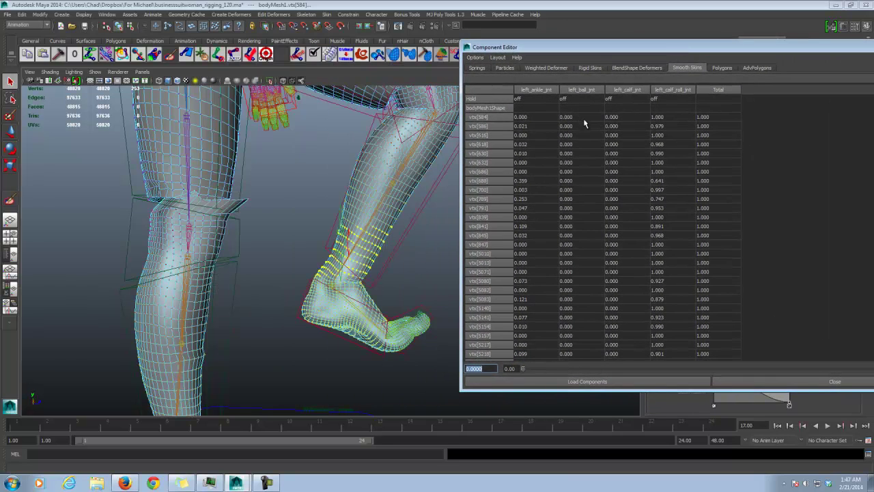
drag(584, 120, 585, 126)
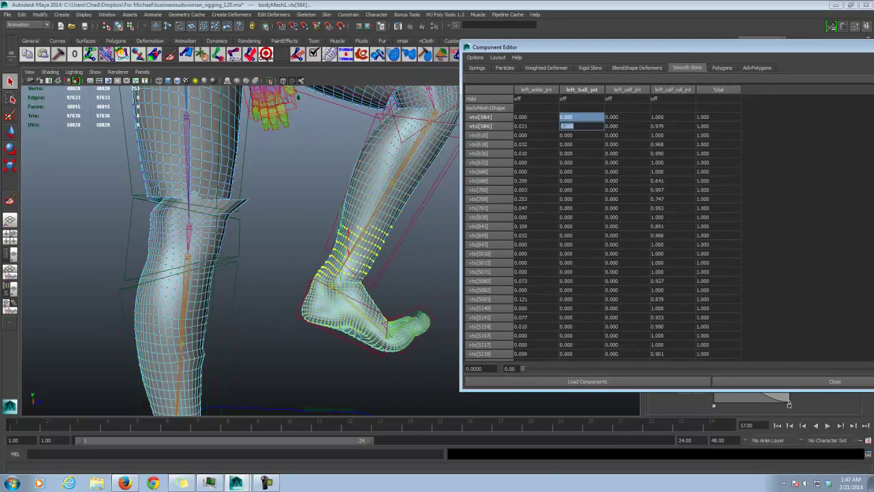
scroll(603, 226, down, 20)
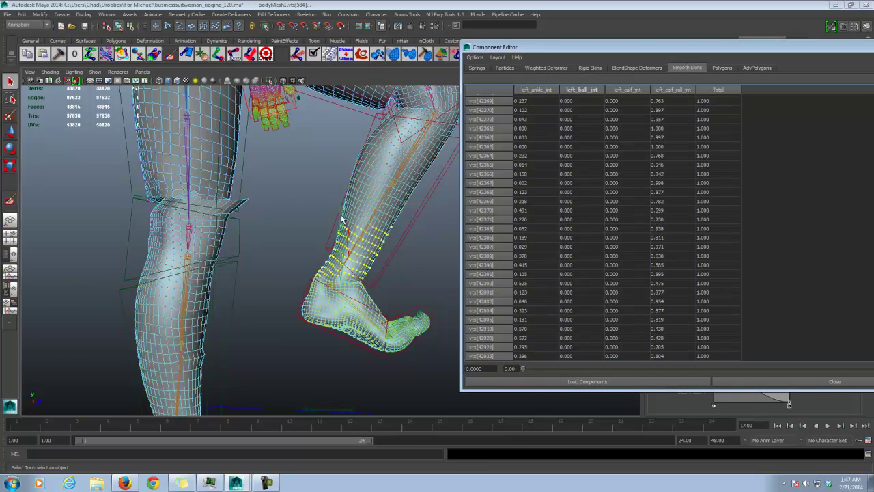
alt+middle_drag(343, 218, 257, 143)
drag(359, 259, 343, 259)
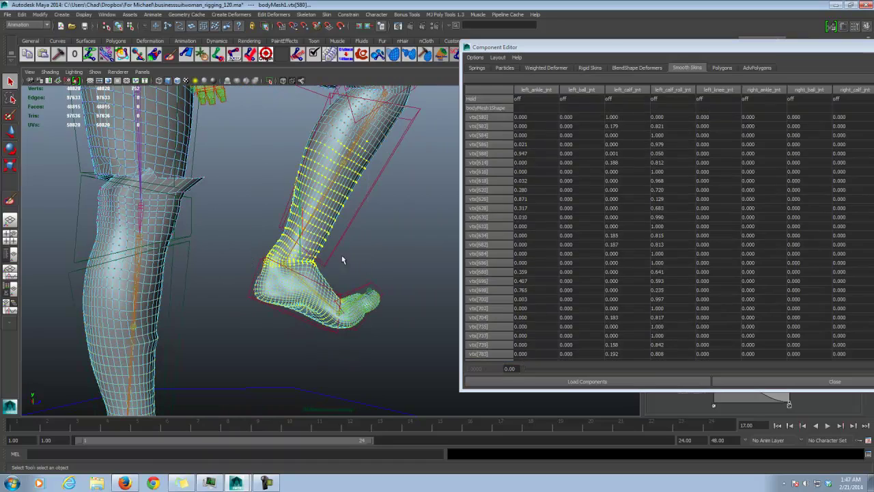
drag(325, 328, 325, 328)
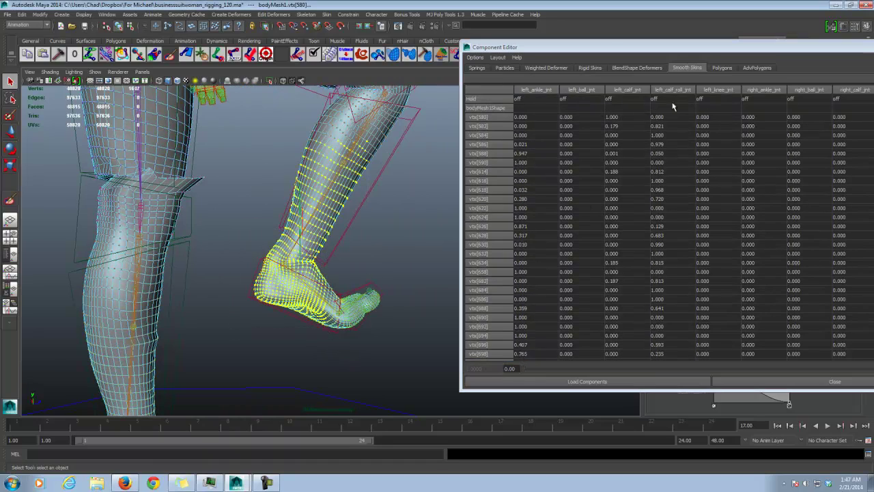
click(583, 116)
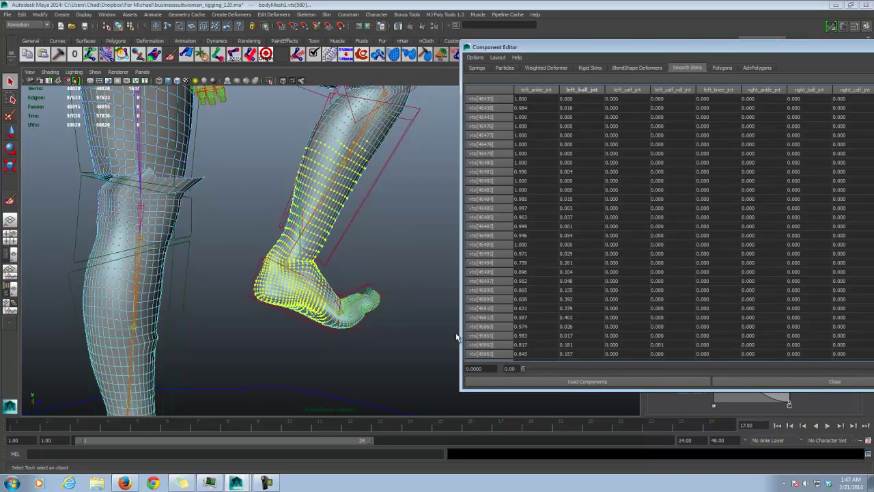
alt+drag(456, 336, 280, 316)
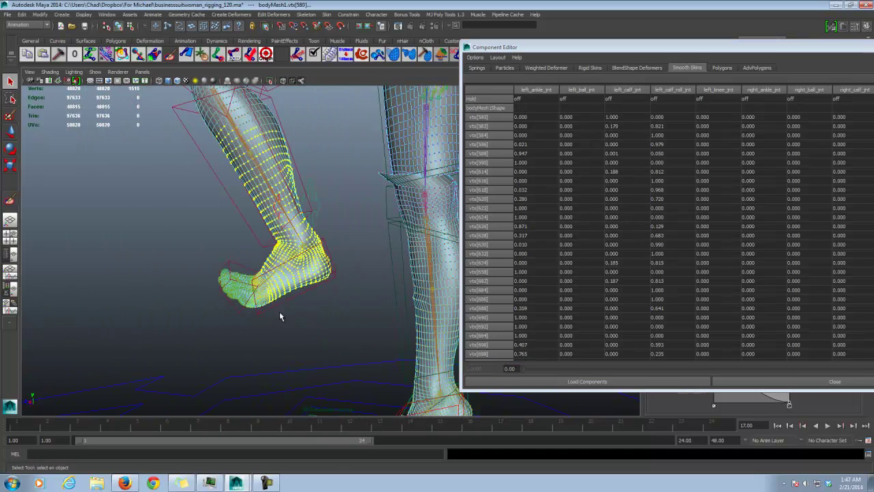
Set the left_ball_jnt weight to 0 on all selected calf, ankle and heel vertices.
click(576, 116)
scroll(600, 337, down, 10)
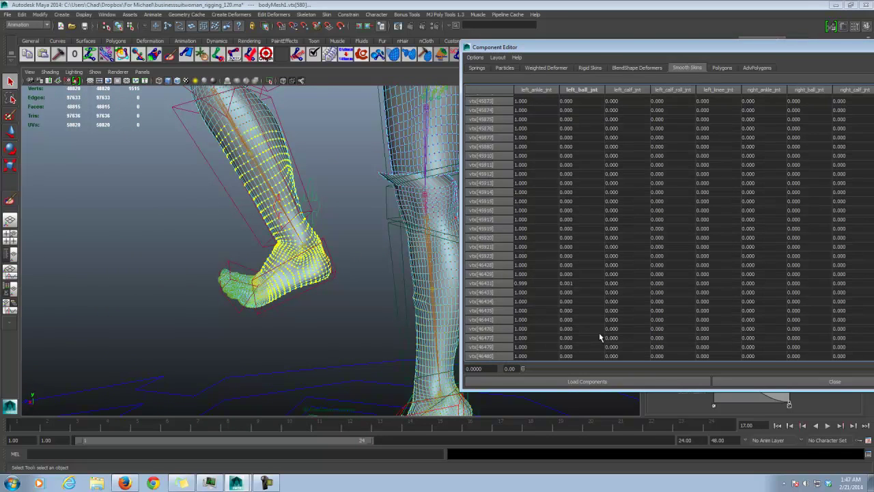
shift+click(577, 353)
text(0)
key(Return)
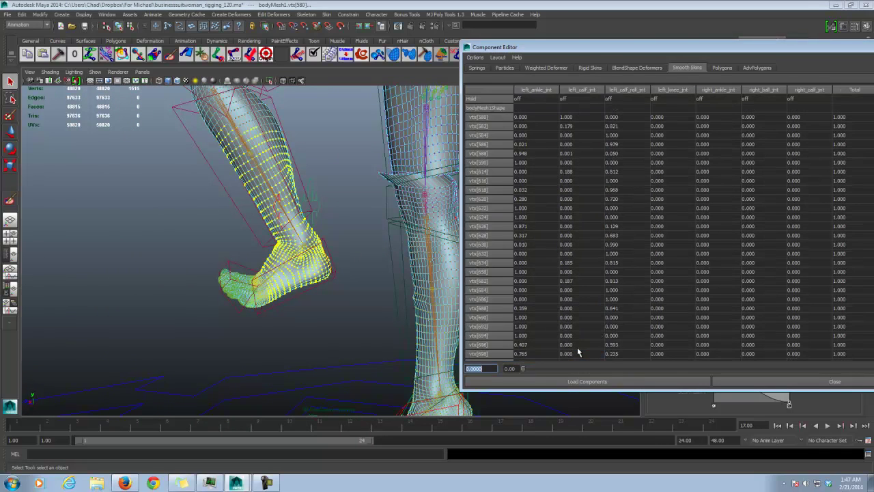
Add the upper calf vertices just below the left knee to the vertex selection.
click(682, 117)
alt+middle_drag(437, 140, 447, 161)
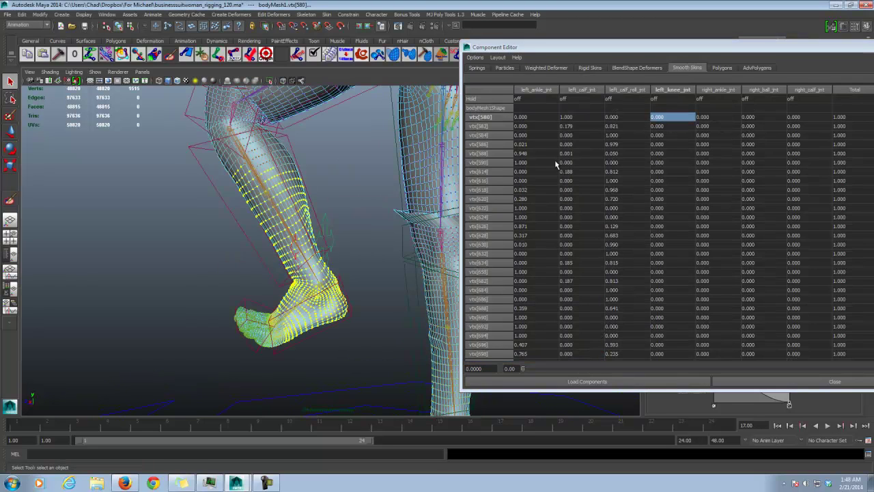
alt+middle_drag(251, 142, 275, 195)
ctrl+shift+drag(223, 181, 321, 211)
ctrl+shift+drag(252, 176, 335, 200)
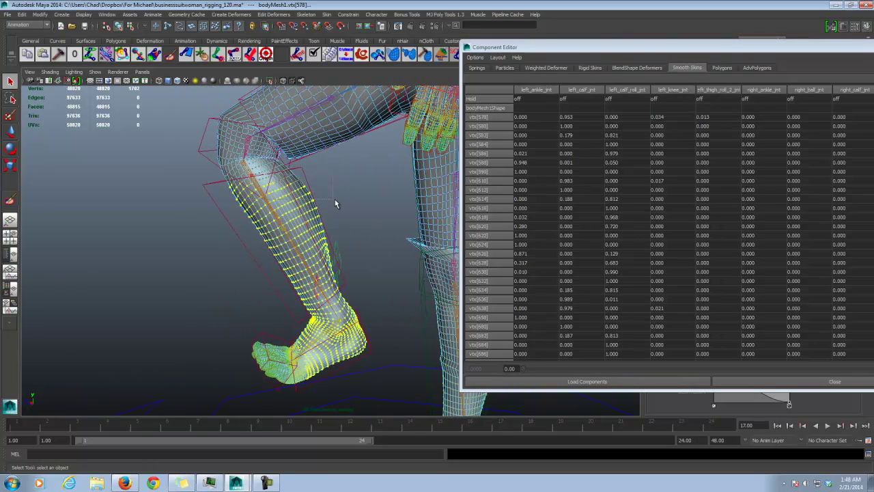
Set the weights from left_knee_jnt through right_calf_jnt to 0 on all selected lower leg vertices.
click(676, 117)
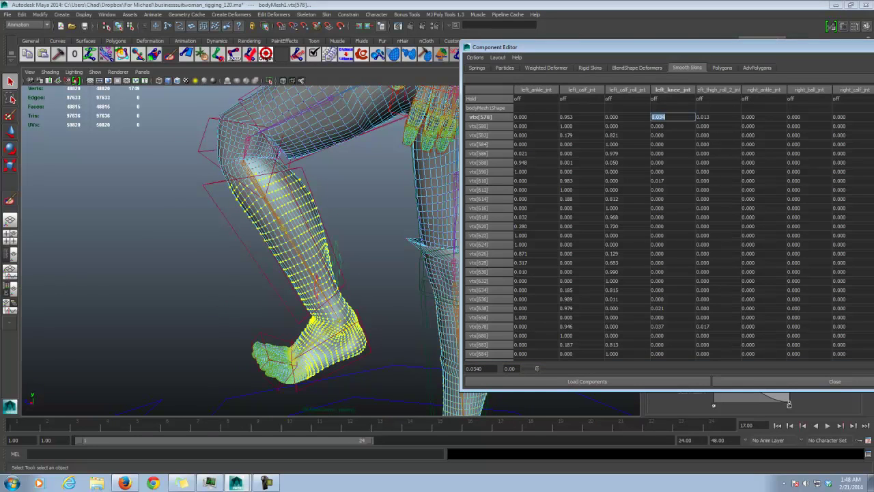
scroll(669, 228, down, 20)
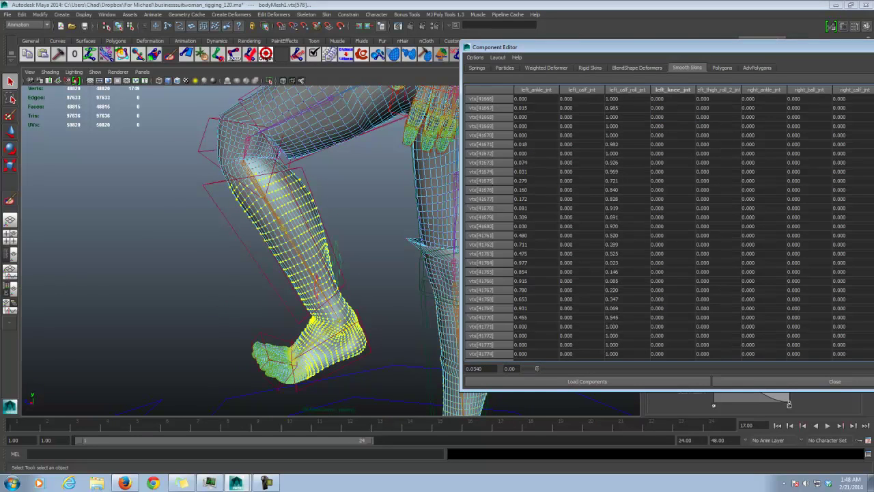
drag(818, 47, 754, 50)
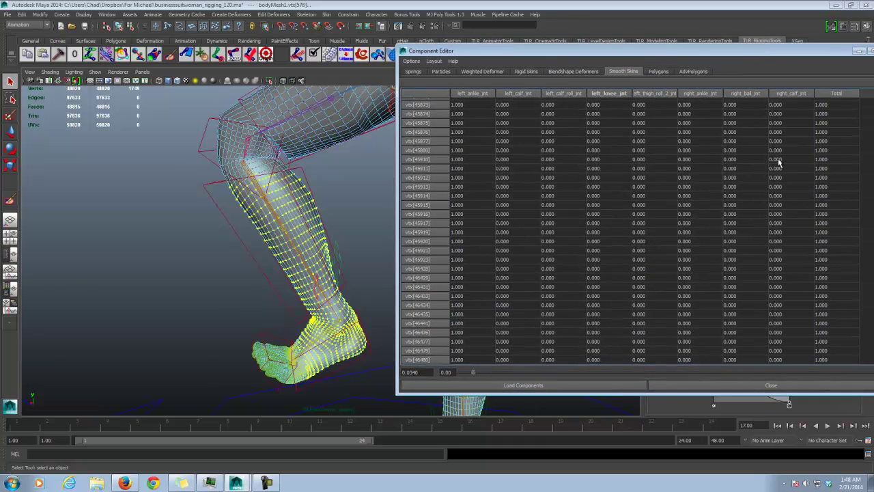
shift+click(781, 352)
text(0)
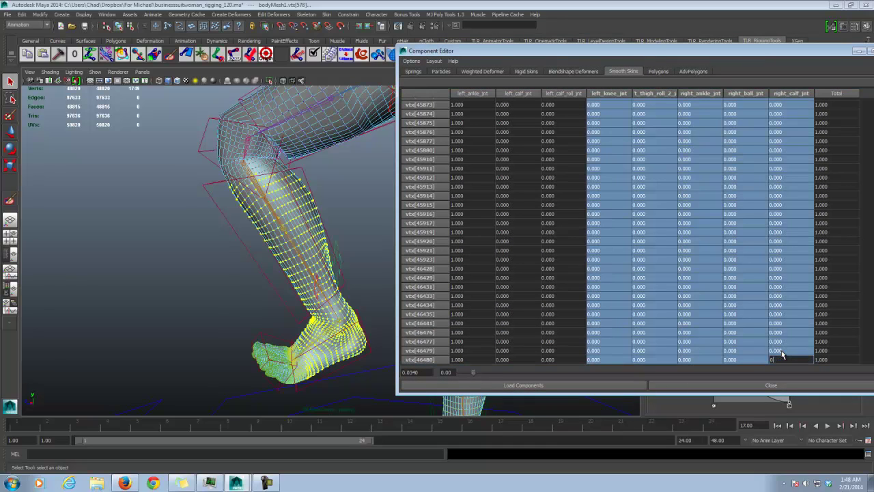
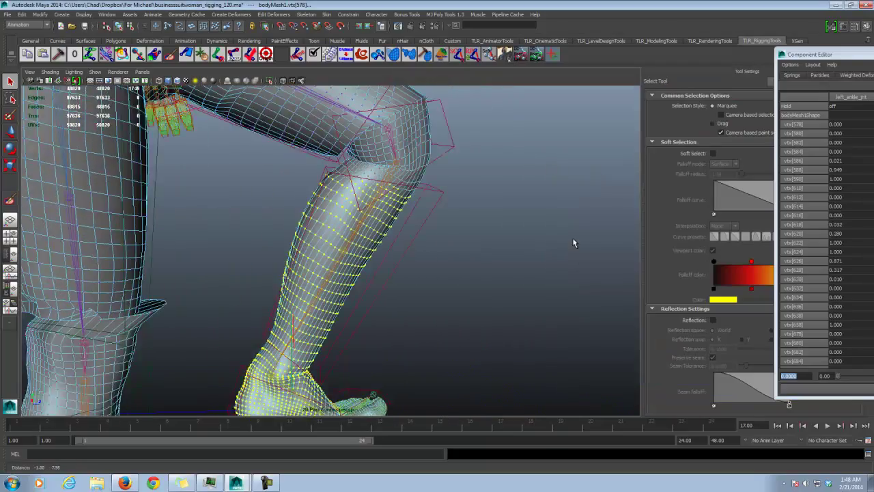
Return to object selection of the body mesh and examine the bent left knee from several angles.
alt+right_drag(574, 242, 486, 209)
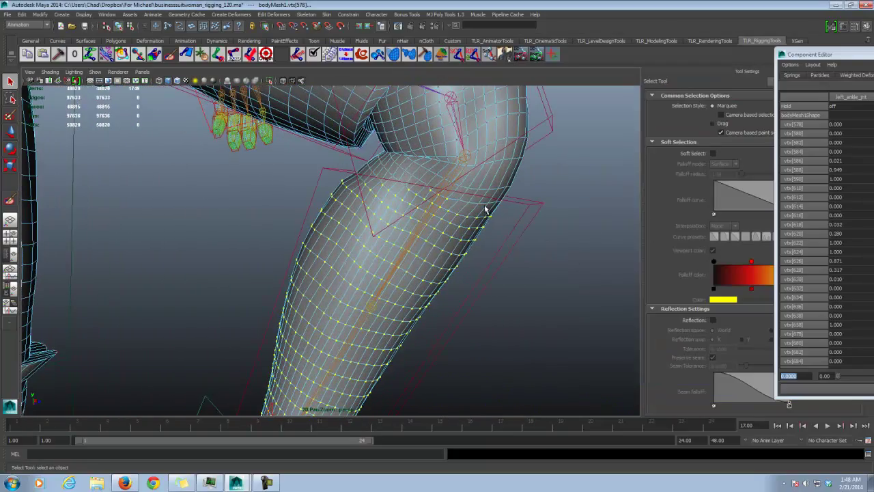
alt+drag(433, 157, 484, 172)
alt+right_drag(484, 172, 380, 189)
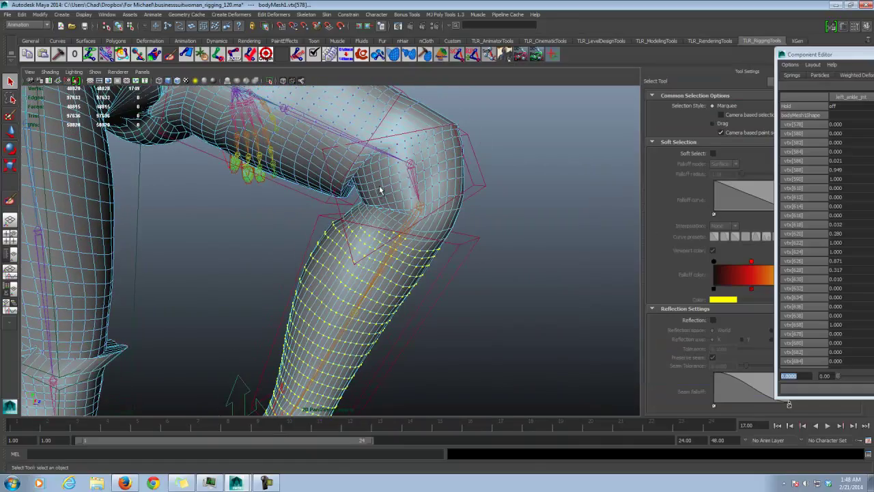
click(131, 26)
click(118, 26)
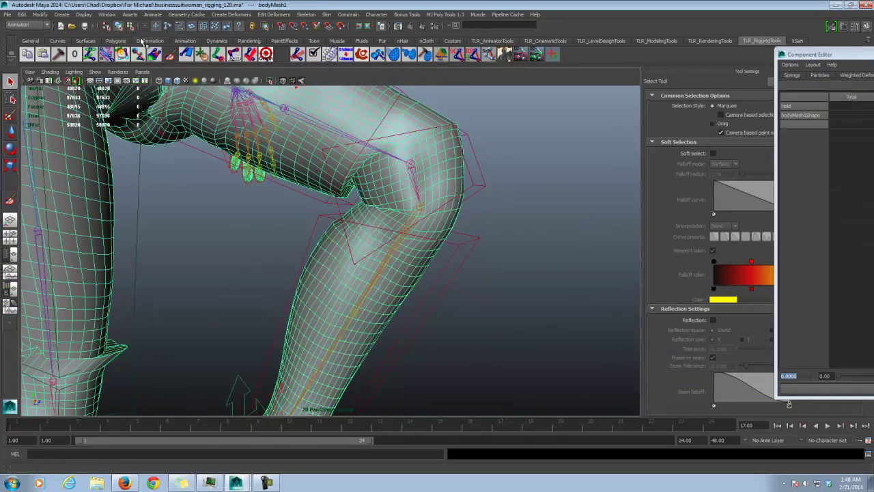
alt+drag(371, 185, 381, 185)
alt+right_drag(381, 185, 461, 189)
alt+drag(461, 192, 484, 191)
alt+right_drag(484, 192, 409, 169)
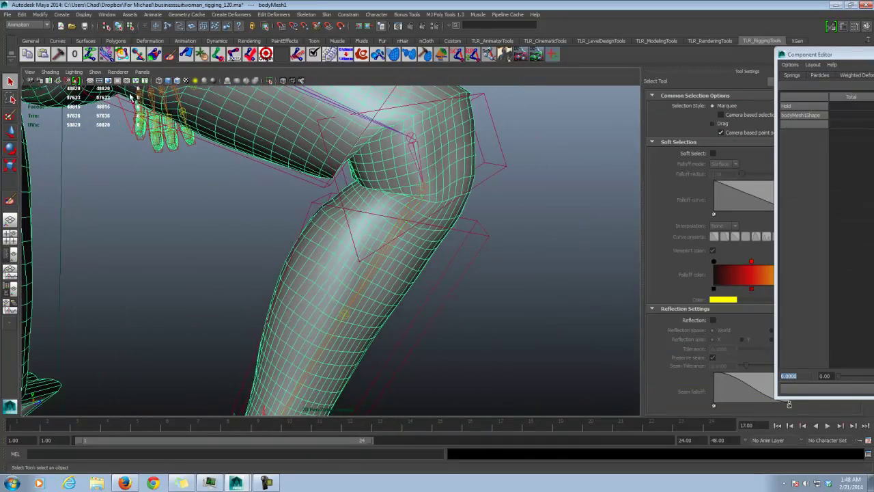
alt+drag(398, 228, 396, 218)
mouse_move(393, 174)
alt+mouse_down()
mouse_move(409, 183)
mouse_move(400, 167)
alt+mouse_up()
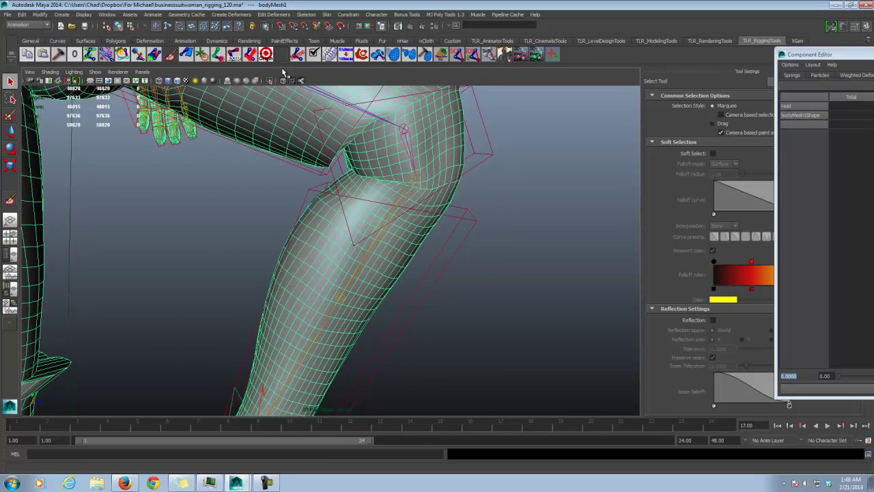
Start Paint Skin Weights on the body mesh and choose left_calf_jnt as the influence.
click(170, 54)
alt+drag(448, 163, 437, 183)
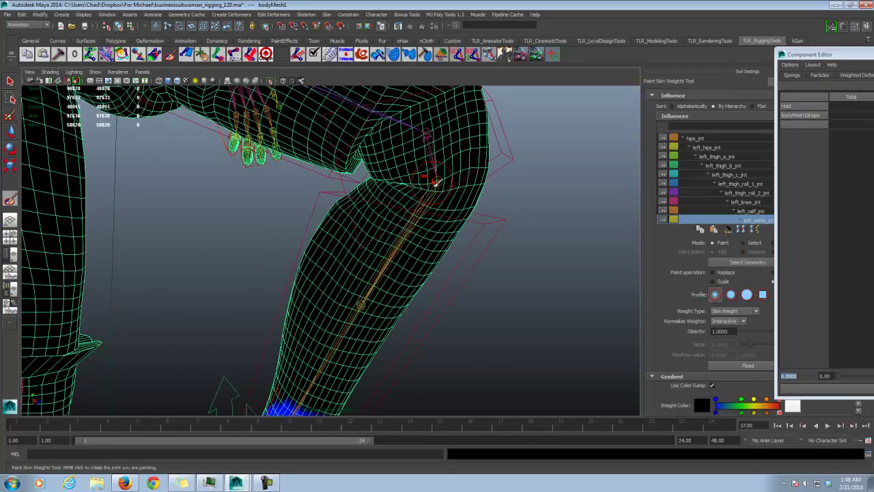
right_drag(432, 185, 429, 168)
alt+drag(410, 172, 452, 181)
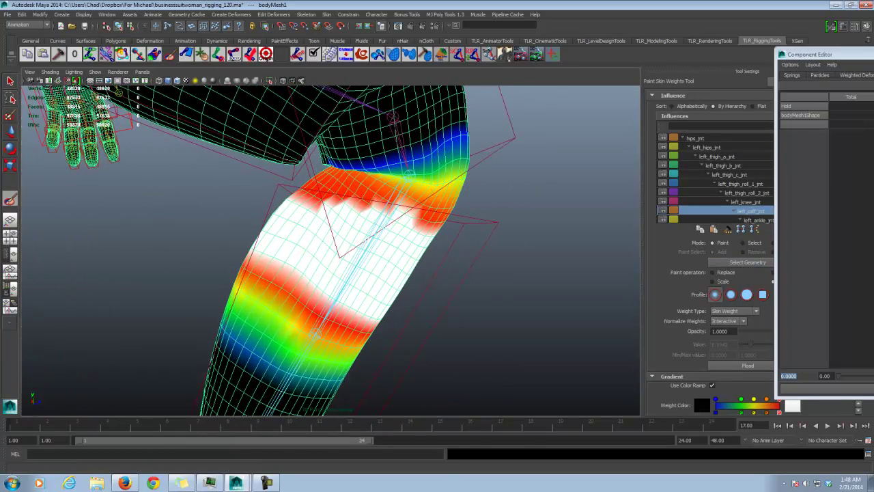
Clear the Component Editor from the tool settings and build up left_calf_jnt weight behind the knee using Add at 0.1942.
drag(820, 54, 873, 49)
click(775, 273)
mouse_move(478, 270)
alt+mouse_down()
mouse_move(431, 260)
mouse_move(312, 189)
mouse_move(451, 202)
alt+mouse_up()
mouse_move(332, 195)
alt+mouse_down()
mouse_move(542, 226)
mouse_move(347, 190)
mouse_move(273, 209)
mouse_move(261, 200)
mouse_move(277, 171)
mouse_move(304, 160)
alt+mouse_up()
alt+right_drag(304, 159, 252, 160)
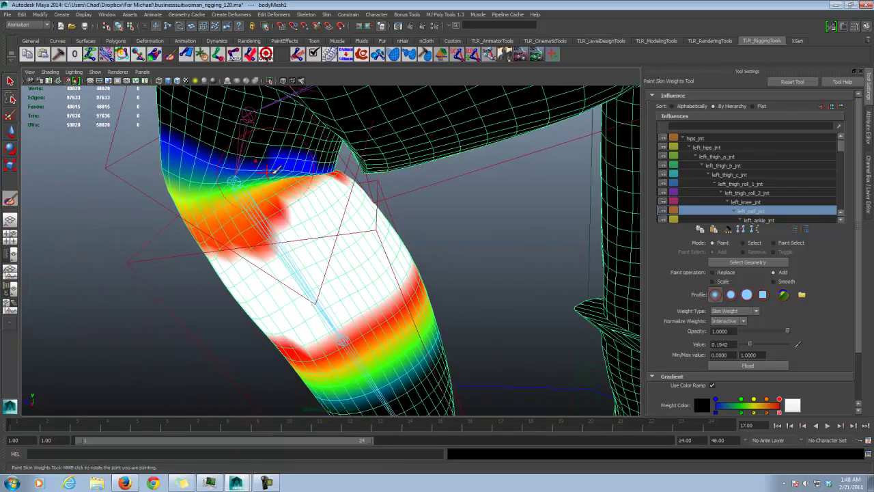
alt+middle_drag(253, 160, 285, 192)
Choose left_thigh_roll_2_jnt as the influence and build up its weight around the upper knee using Add at 0.1942.
click(759, 203)
click(760, 194)
mouse_move(328, 171)
alt+mouse_down()
mouse_move(368, 179)
mouse_move(369, 167)
mouse_move(391, 186)
mouse_move(354, 165)
alt+mouse_up()
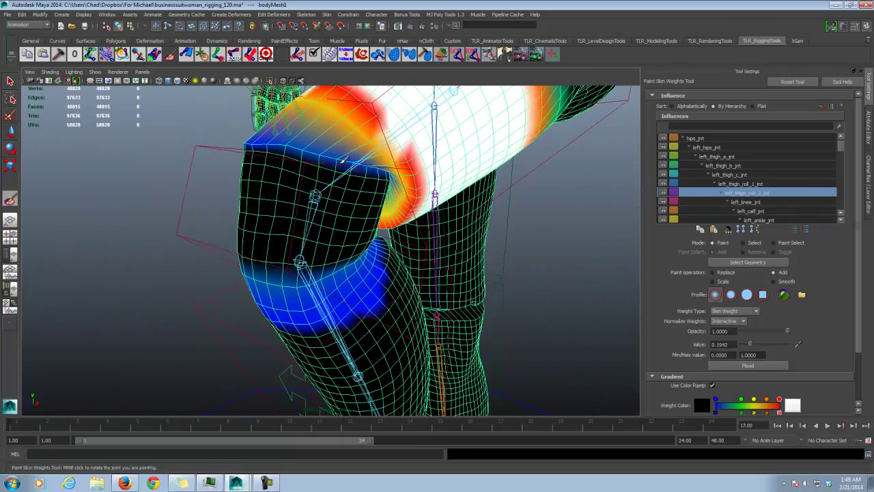
alt+drag(316, 143, 318, 106)
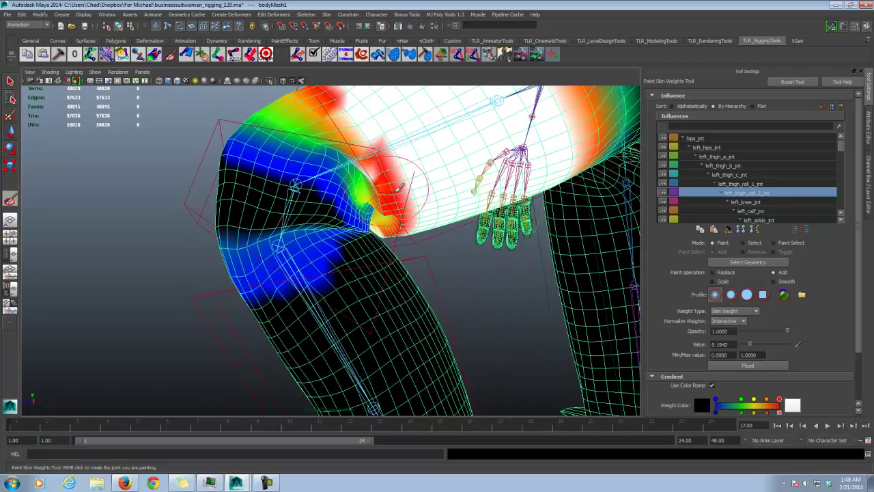
alt+drag(400, 187, 121, 254)
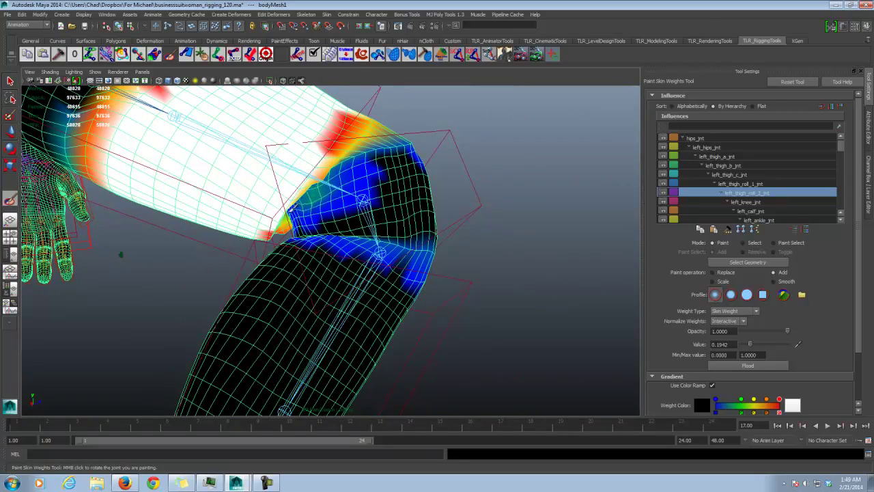
alt+drag(313, 182, 287, 186)
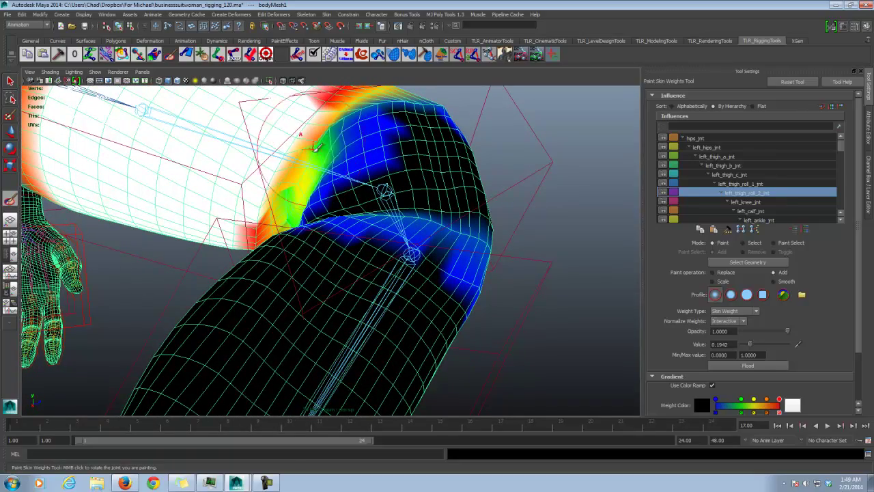
mouse_move(315, 147)
mouse_down()
mouse_move(332, 111)
mouse_move(388, 108)
mouse_move(316, 164)
mouse_up()
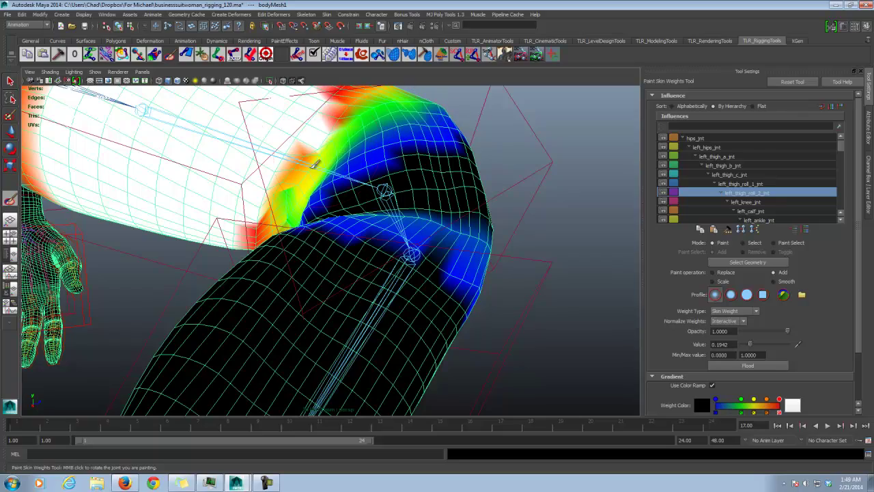
alt+drag(287, 204, 321, 179)
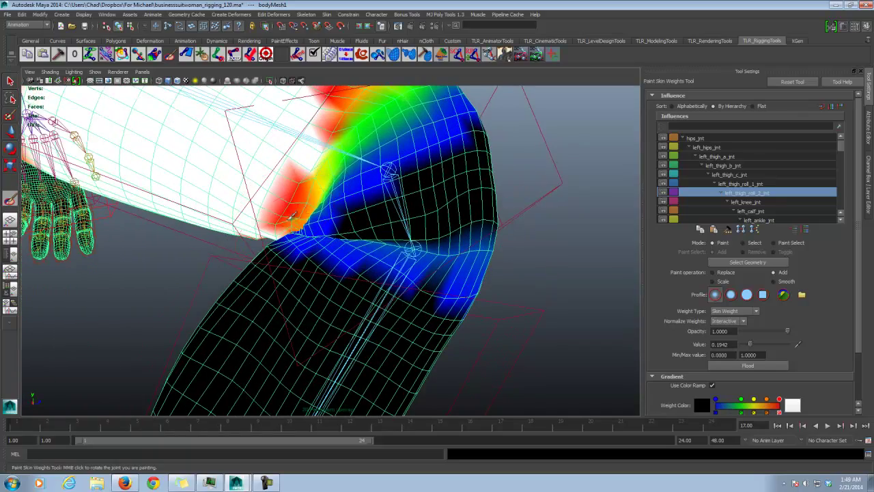
mouse_move(374, 128)
alt+mouse_down()
mouse_move(396, 181)
mouse_move(440, 218)
mouse_move(443, 245)
mouse_move(264, 136)
alt+mouse_up()
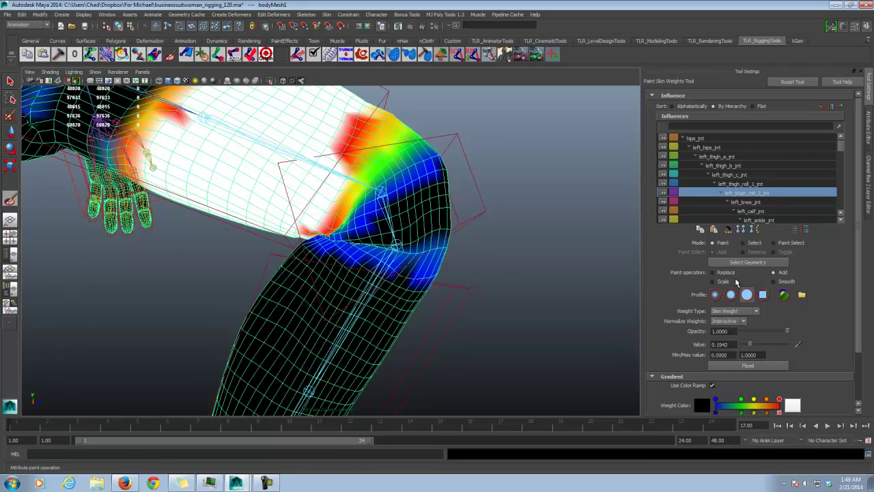
Remove left_thigh_roll_2_jnt weight from the area below the left knee using Replace at 0.
alt+right_drag(437, 273, 488, 272)
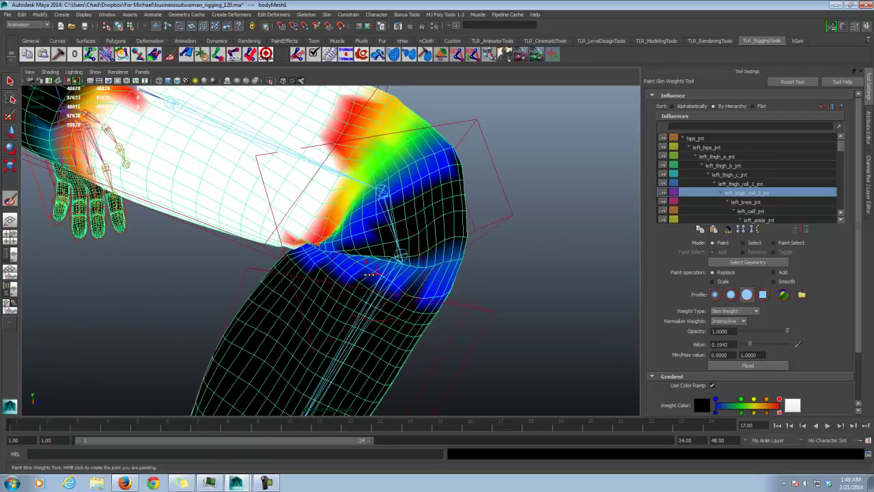
drag(403, 266, 437, 267)
mouse_move(532, 282)
alt+mouse_down()
mouse_move(489, 285)
mouse_move(503, 290)
alt+mouse_up()
key(ctrl+z)
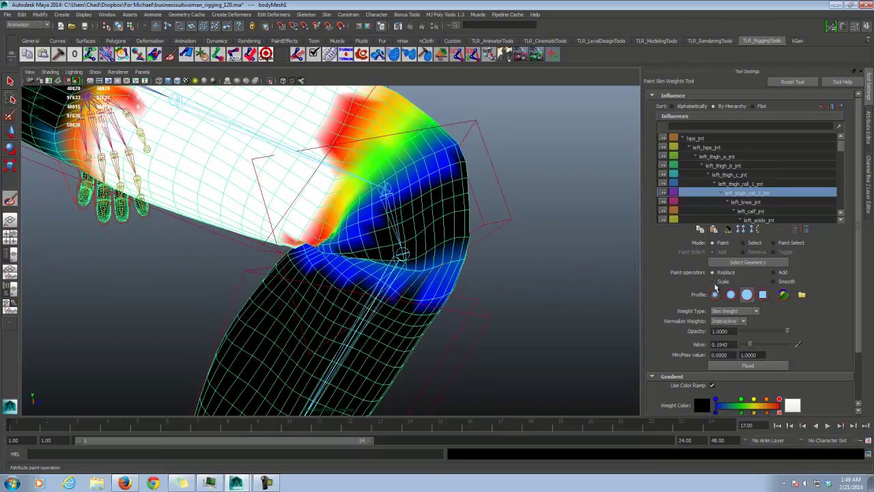
alt+drag(424, 290, 434, 285)
mouse_move(435, 286)
mouse_down()
mouse_move(398, 258)
mouse_move(446, 263)
mouse_move(404, 293)
mouse_move(335, 293)
mouse_move(280, 272)
mouse_move(306, 260)
mouse_move(289, 262)
mouse_move(270, 295)
mouse_move(243, 304)
mouse_up()
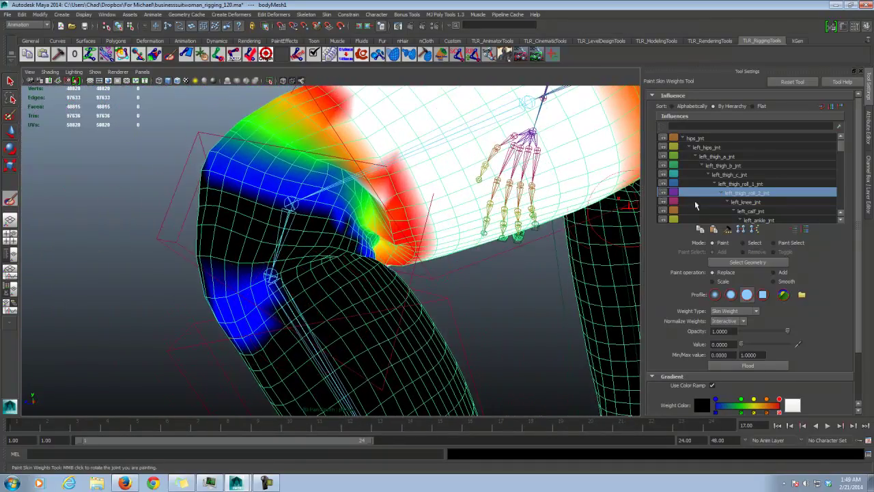
Add left_thigh_roll_2_jnt weight above the knee crease with the paint value at 0.1262.
drag(745, 346, 748, 346)
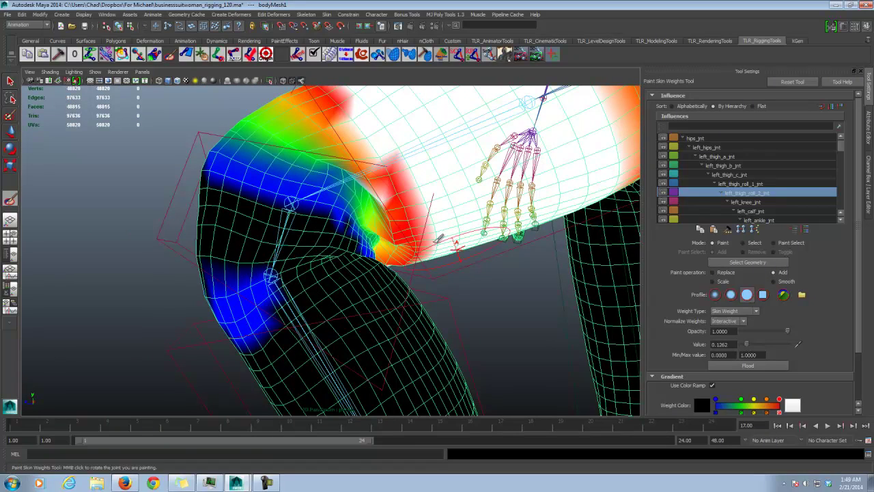
alt+drag(403, 205, 356, 179)
mouse_move(354, 179)
middle_down()
mouse_move(368, 174)
mouse_move(378, 206)
mouse_move(357, 170)
mouse_move(337, 192)
mouse_move(393, 239)
middle_up()
Smooth the left_thigh_roll_2_jnt weights across the lower thigh and around the knee.
click(773, 282)
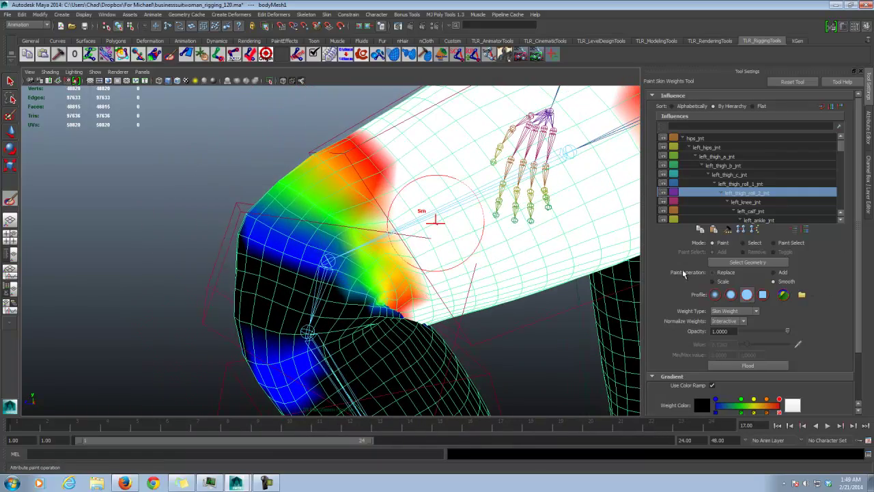
mouse_move(333, 256)
alt+mouse_down()
mouse_move(386, 272)
mouse_move(318, 189)
mouse_move(289, 237)
mouse_move(336, 301)
alt+mouse_up()
alt+drag(301, 247, 352, 212)
mouse_move(352, 198)
mouse_down()
mouse_move(366, 232)
mouse_move(392, 250)
mouse_up()
mouse_move(392, 250)
middle_down()
mouse_move(383, 208)
mouse_move(412, 218)
mouse_move(444, 191)
middle_up()
Choose left_knee_jnt as the influence and smooth its weights around the knee and lower thigh.
click(751, 202)
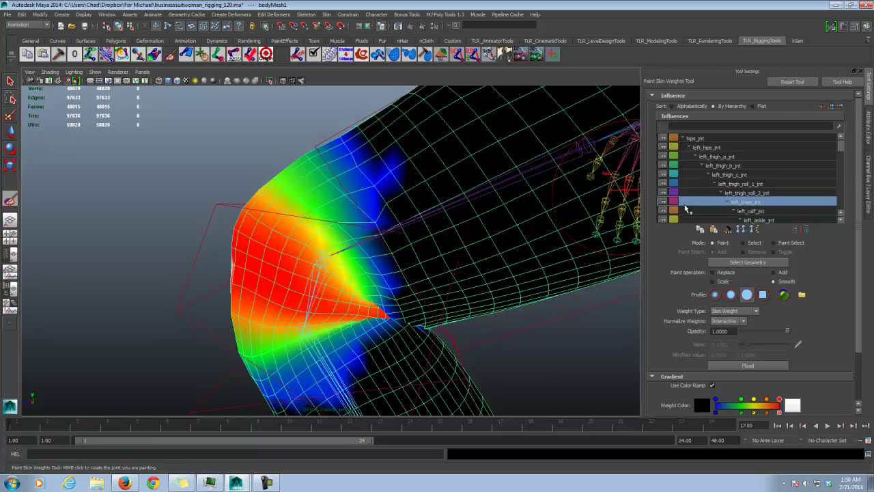
mouse_move(366, 213)
mouse_down()
mouse_move(343, 142)
mouse_move(312, 168)
mouse_move(360, 205)
mouse_move(390, 256)
mouse_move(362, 230)
mouse_move(544, 222)
mouse_up()
drag(338, 203, 347, 181)
mouse_move(300, 205)
mouse_down()
mouse_move(269, 280)
mouse_move(317, 263)
mouse_move(361, 217)
mouse_move(344, 214)
mouse_move(362, 204)
mouse_up()
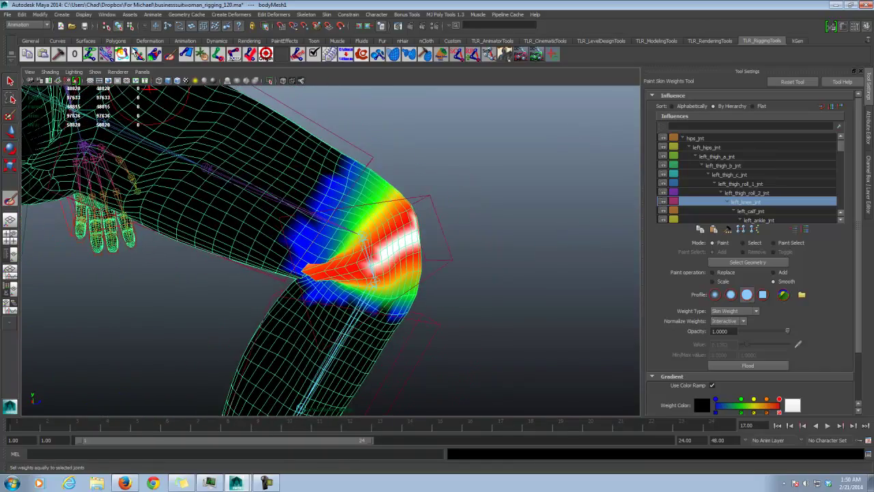
Select the vertices around the left knee and list their smooth skin weights in the Component Editor.
click(10, 81)
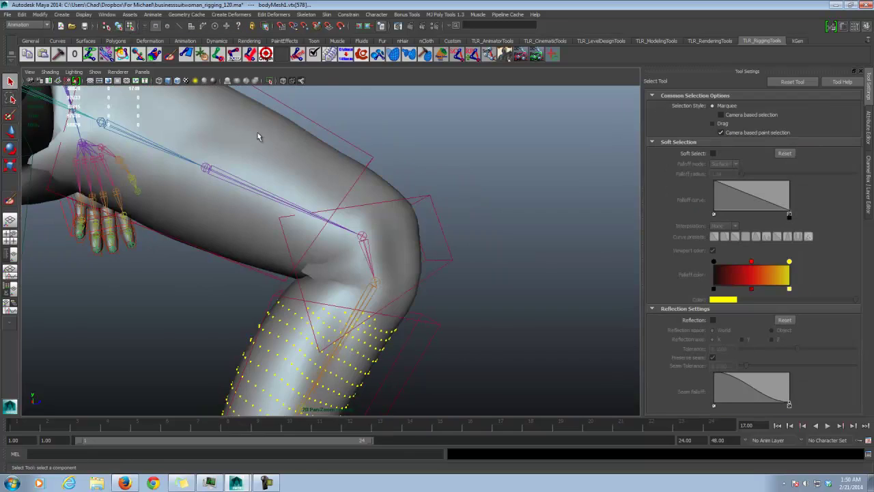
mouse_move(257, 133)
alt+mouse_down()
mouse_move(380, 200)
mouse_move(410, 194)
alt+mouse_up()
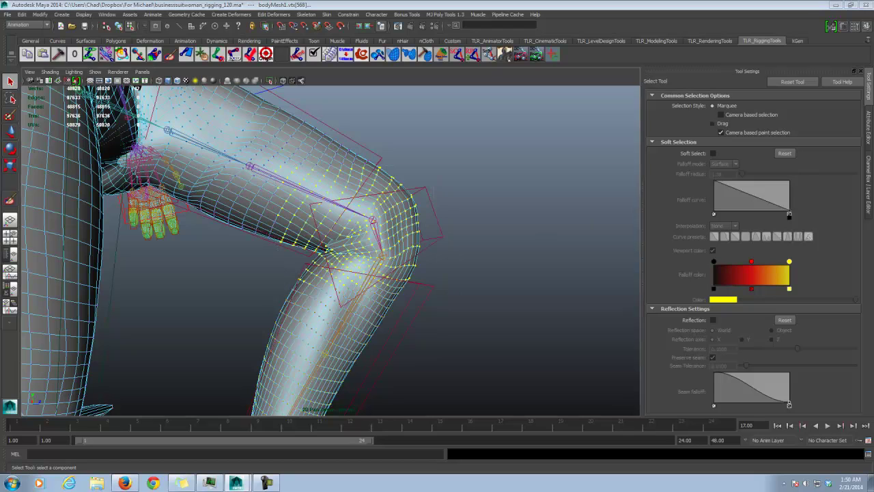
click(329, 54)
drag(439, 93, 300, 73)
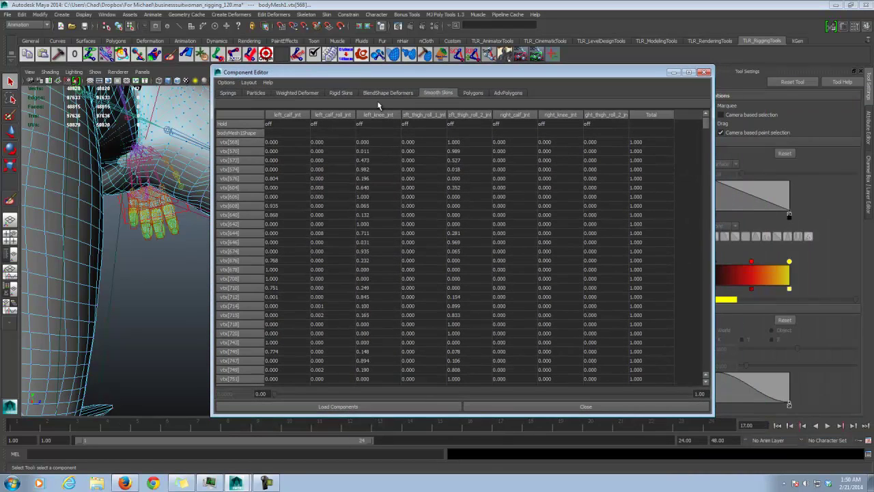
Set the right_calf_jnt, right_knee_jnt and right thigh_roll_2 joint weights to 0 on all selected knee vertices.
click(506, 143)
drag(708, 123, 692, 383)
shift+click(613, 381)
double_click(610, 379)
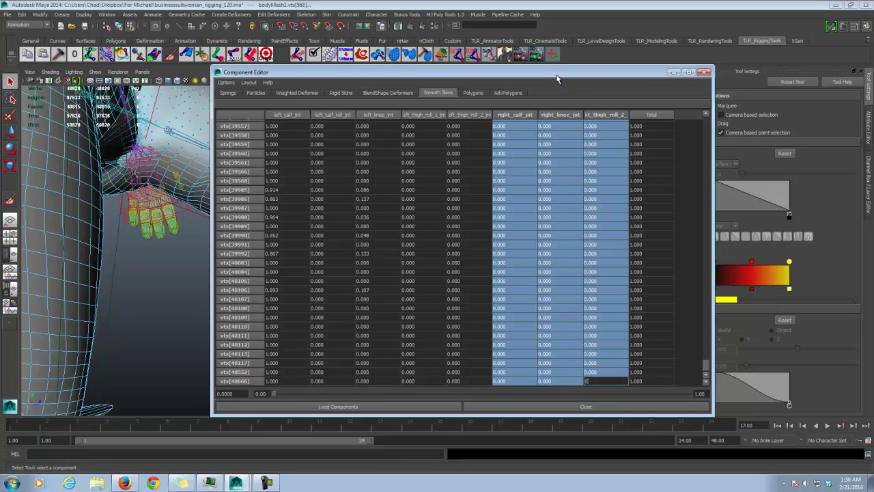
text(0)
key(Return)
Minimize the Component Editor, rotate the left knee and calf FK controls to change the knee bend, and reselect the body mesh.
drag(556, 79, 687, 74)
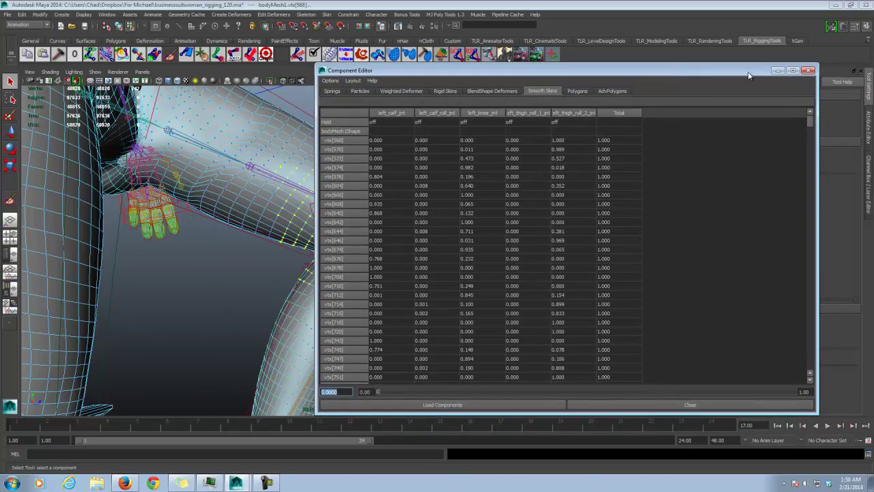
click(777, 70)
alt+drag(414, 160, 451, 196)
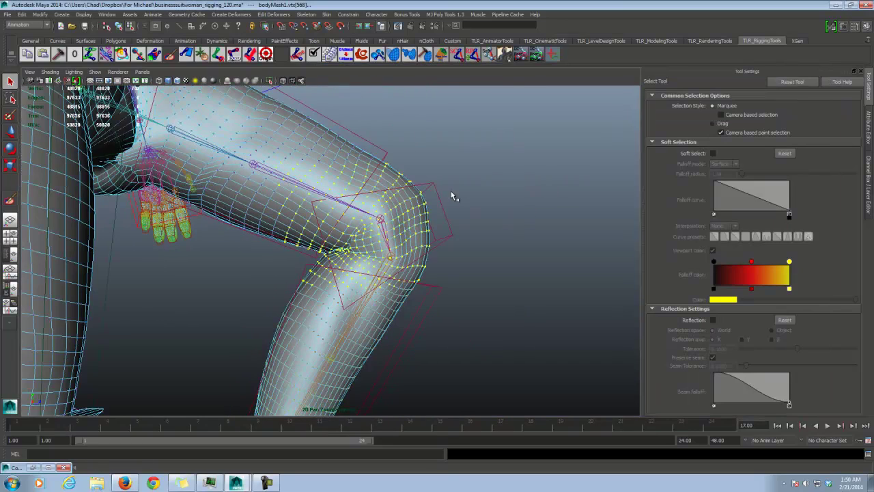
click(118, 27)
click(442, 234)
shift+click(433, 285)
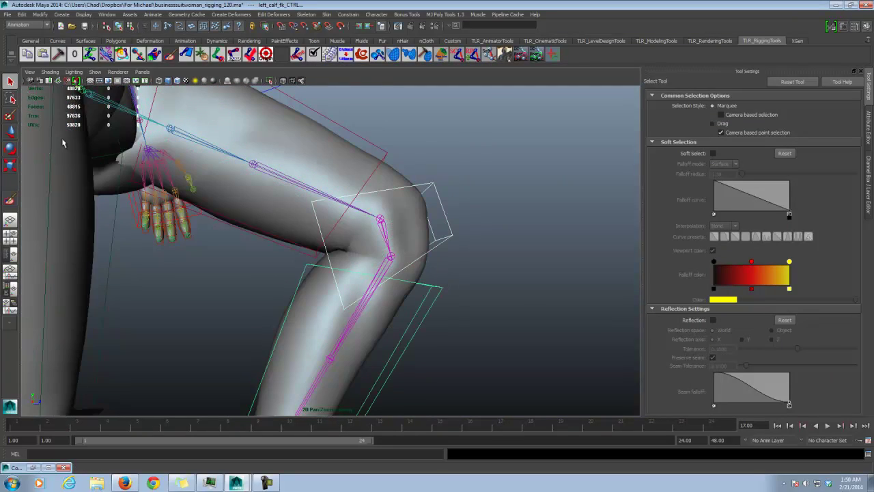
click(12, 147)
mouse_move(397, 293)
mouse_down()
mouse_move(410, 297)
mouse_move(495, 217)
mouse_move(211, 203)
mouse_up()
click(425, 303)
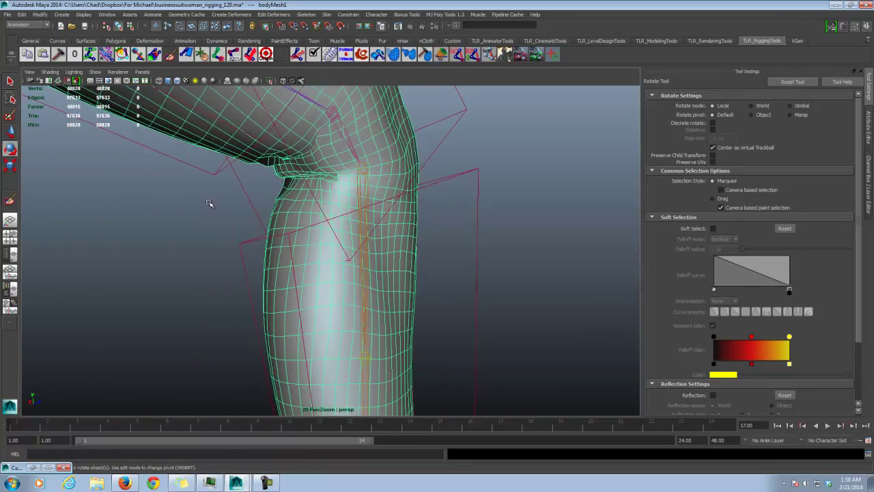
Paint full left_calf_jnt weight just below the left knee using Replace at 1.0 with the soft brush profile.
click(11, 199)
right_drag(373, 195, 373, 172)
alt+drag(354, 184, 374, 183)
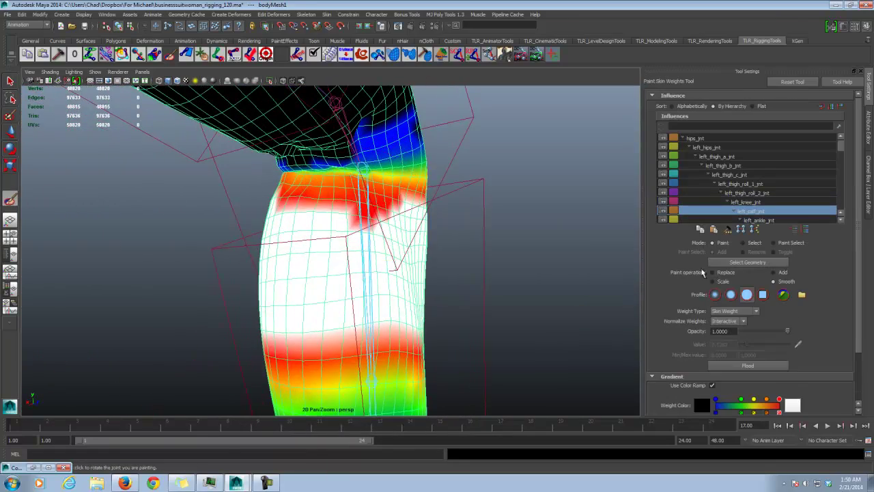
click(713, 272)
click(715, 294)
drag(306, 192, 321, 198)
key(ctrl+z)
drag(746, 343, 797, 332)
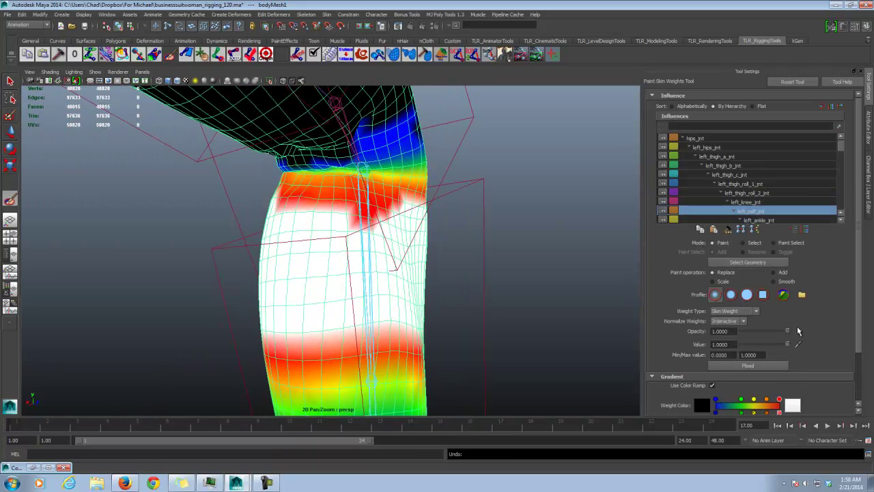
mouse_move(295, 196)
mouse_down()
mouse_move(316, 187)
mouse_move(366, 205)
mouse_move(405, 198)
mouse_up()
alt+drag(404, 198, 343, 207)
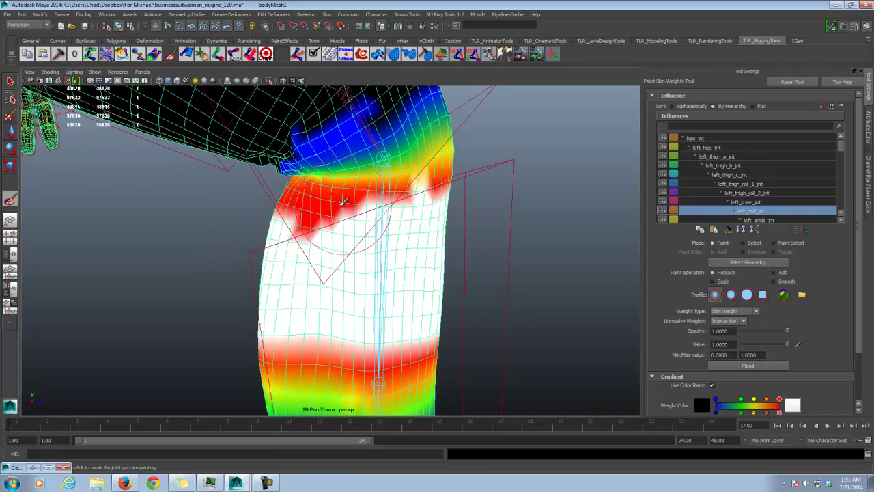
mouse_move(300, 183)
mouse_down()
mouse_move(341, 192)
mouse_move(432, 175)
mouse_move(417, 178)
mouse_move(406, 212)
mouse_up()
Choose left_thigh_roll_2_jnt as the influence for weight painting.
click(764, 193)
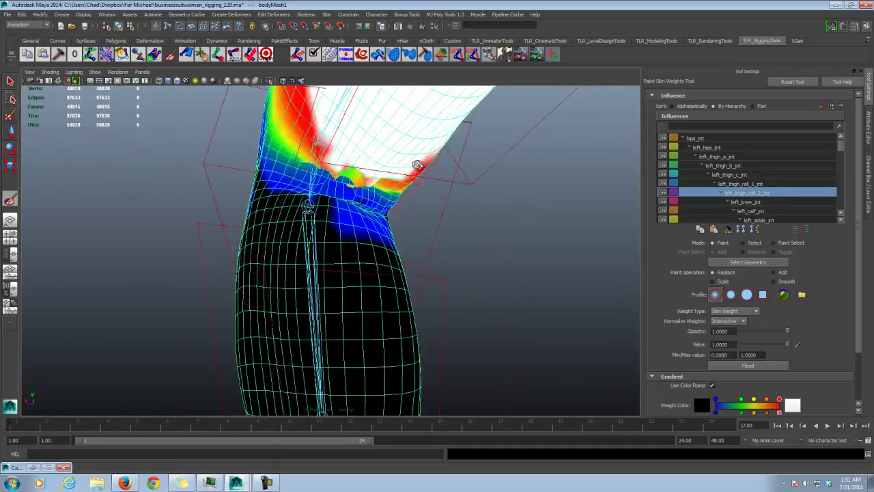